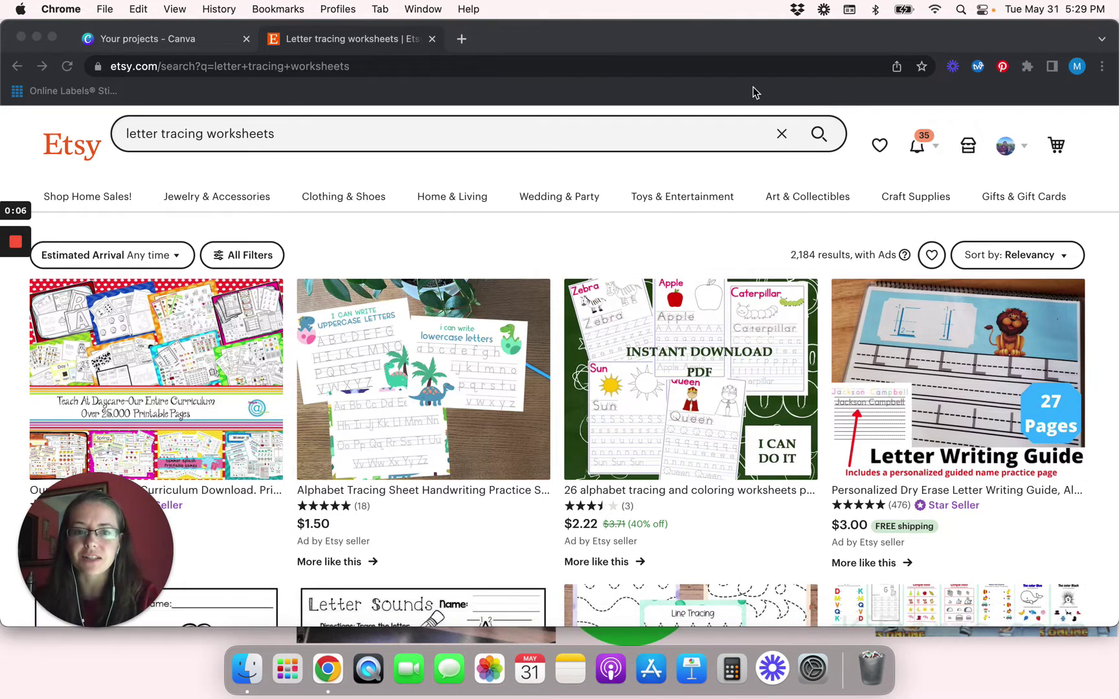
Examine the Etsy search results for letter tracing worksheets to compare the designs and page layouts on sale.
click(732, 42)
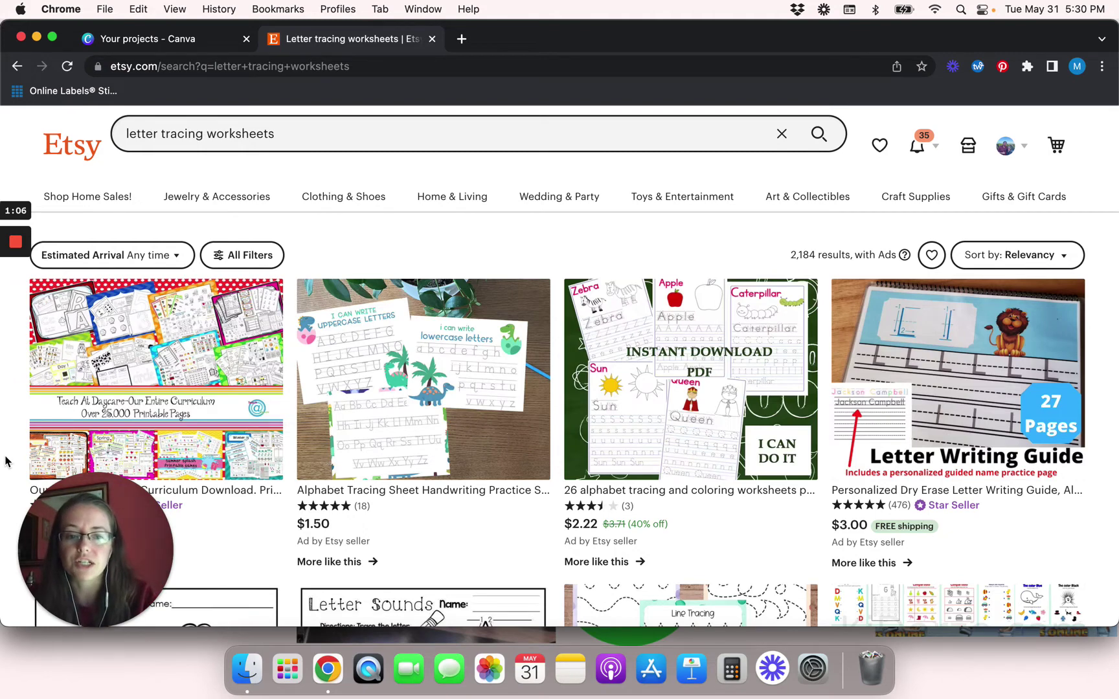
scroll(6, 457, down, 2)
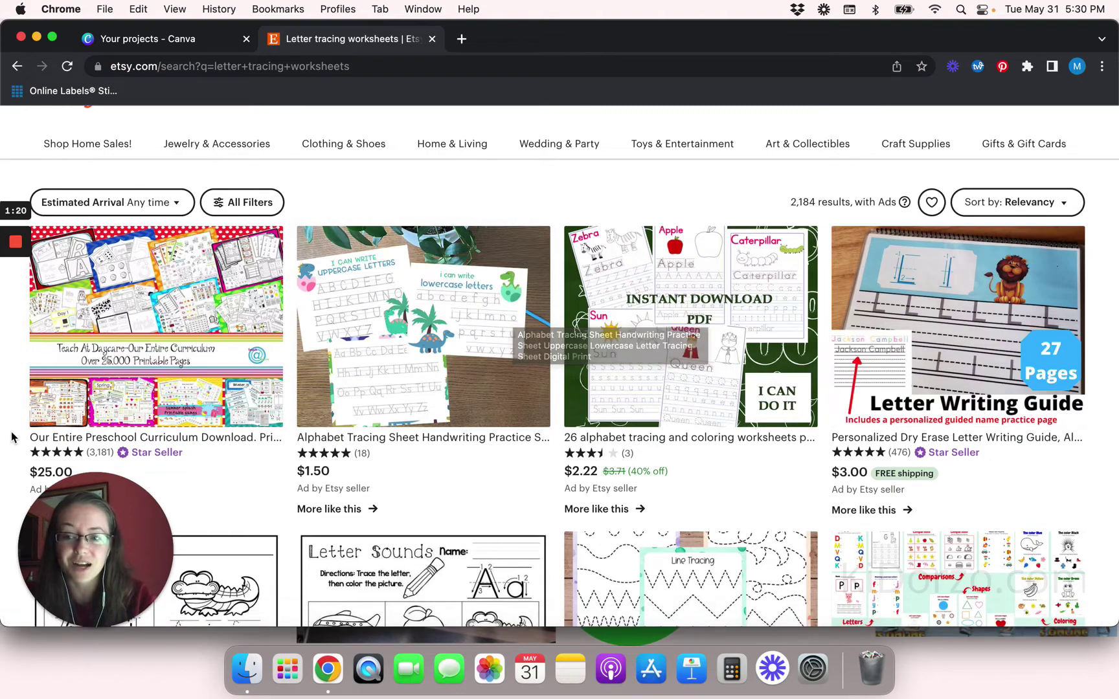
scroll(12, 438, down, 3)
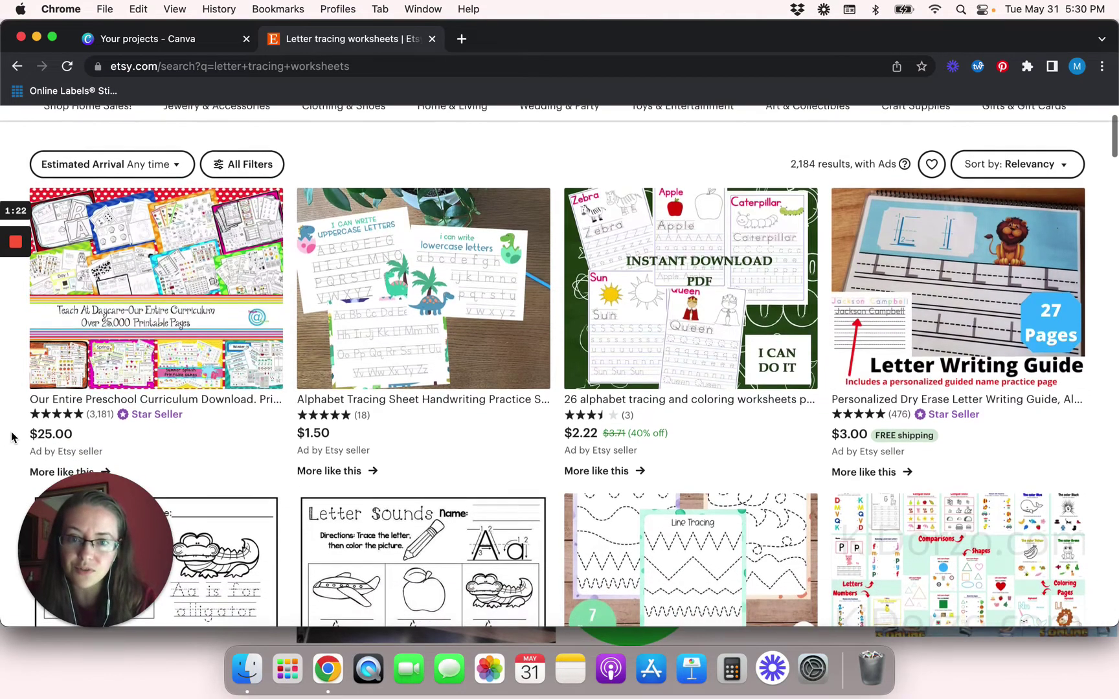
scroll(11, 438, down, 2)
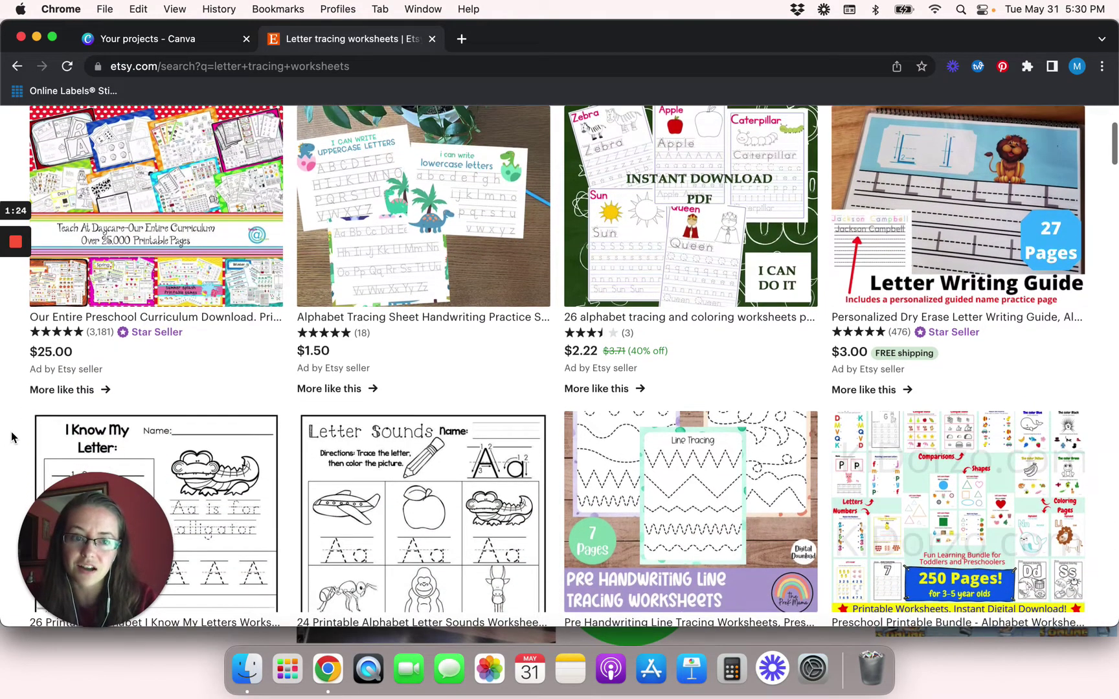
scroll(12, 437, down, 5)
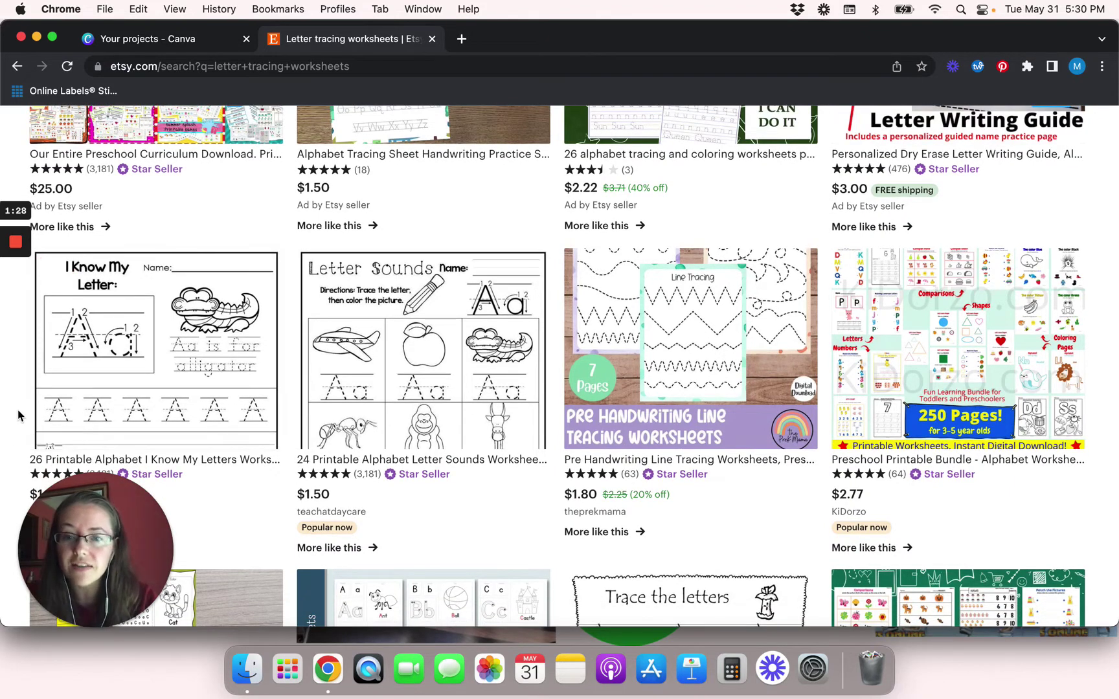
scroll(686, 350, down, 10)
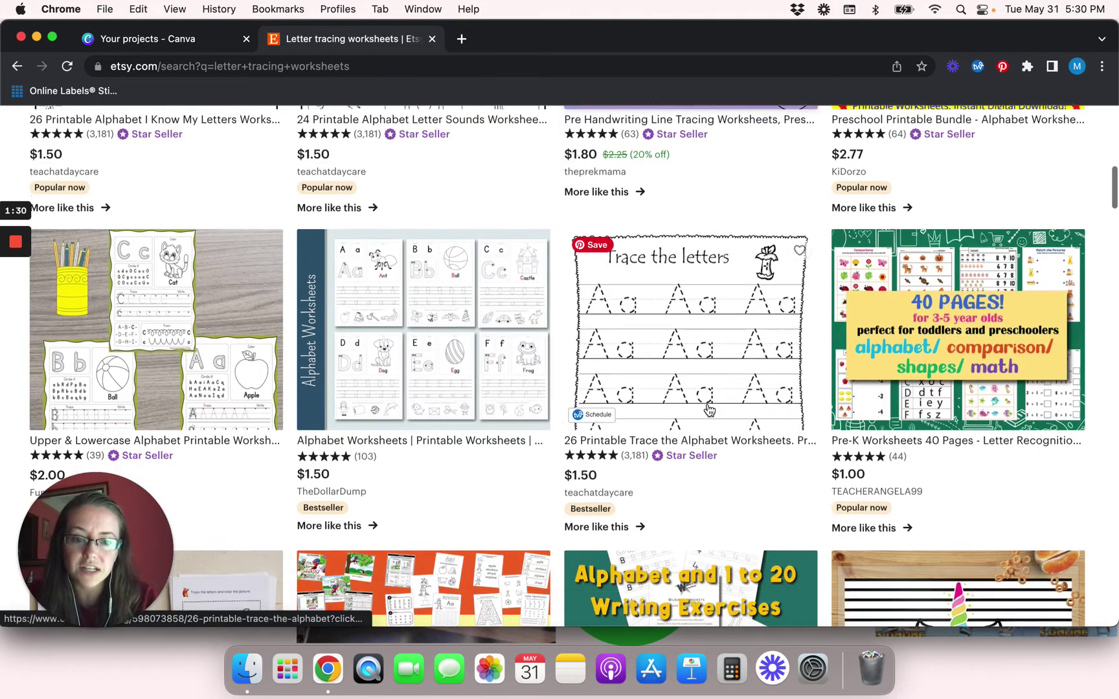
scroll(1101, 398, down, 10)
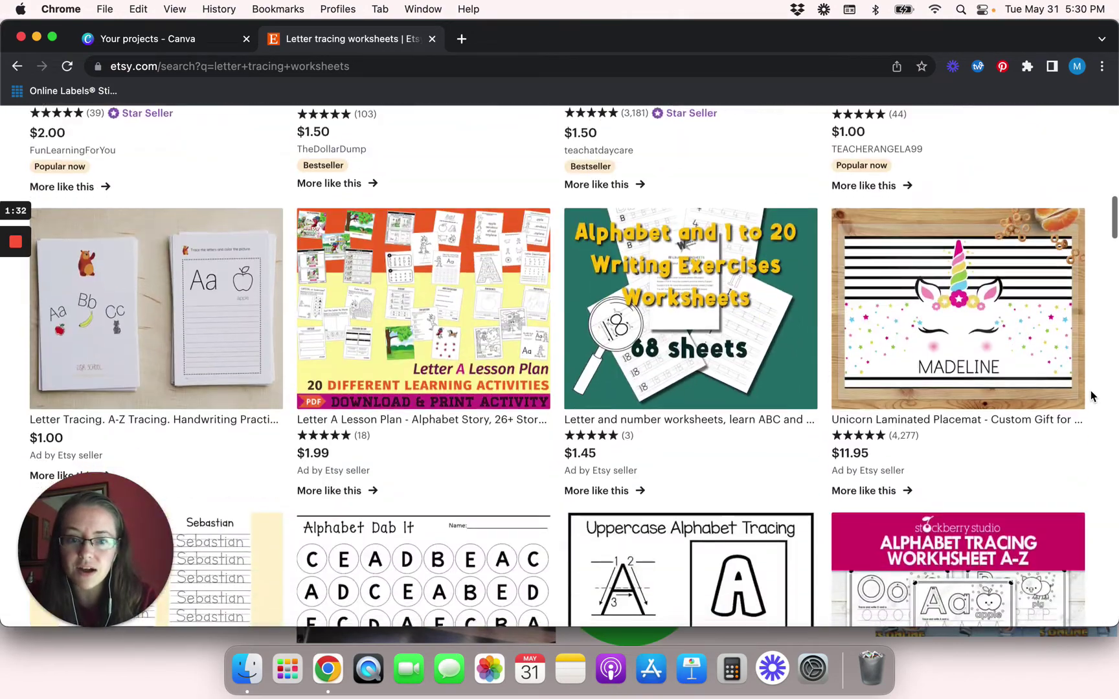
scroll(1093, 408, down, 6)
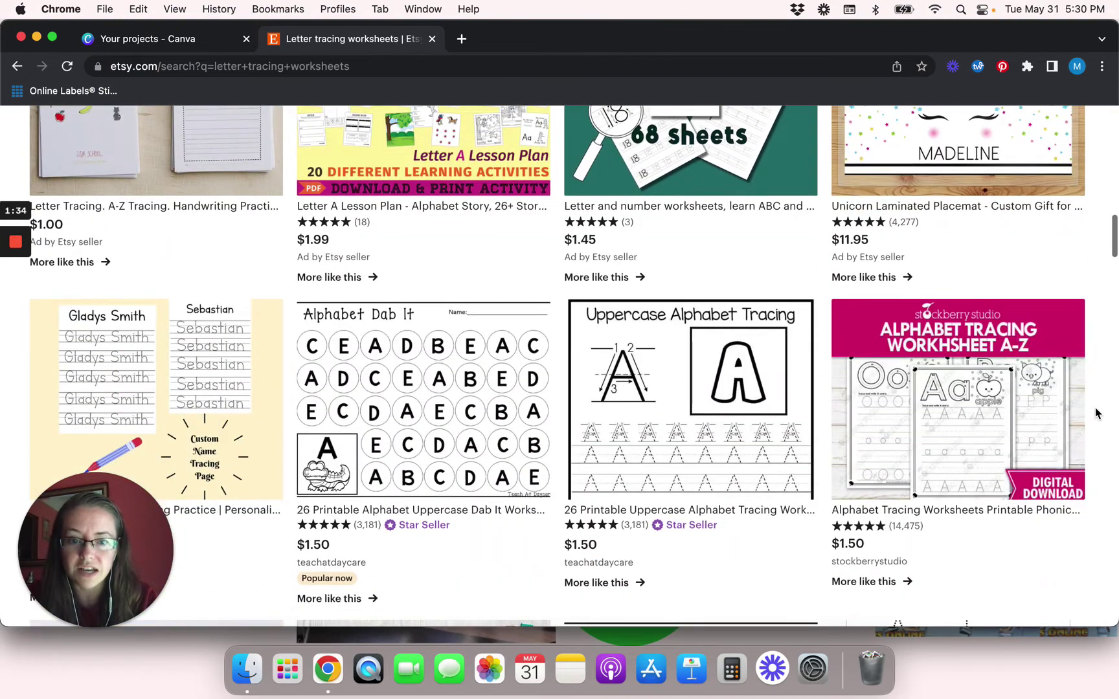
scroll(1095, 413, up, 15)
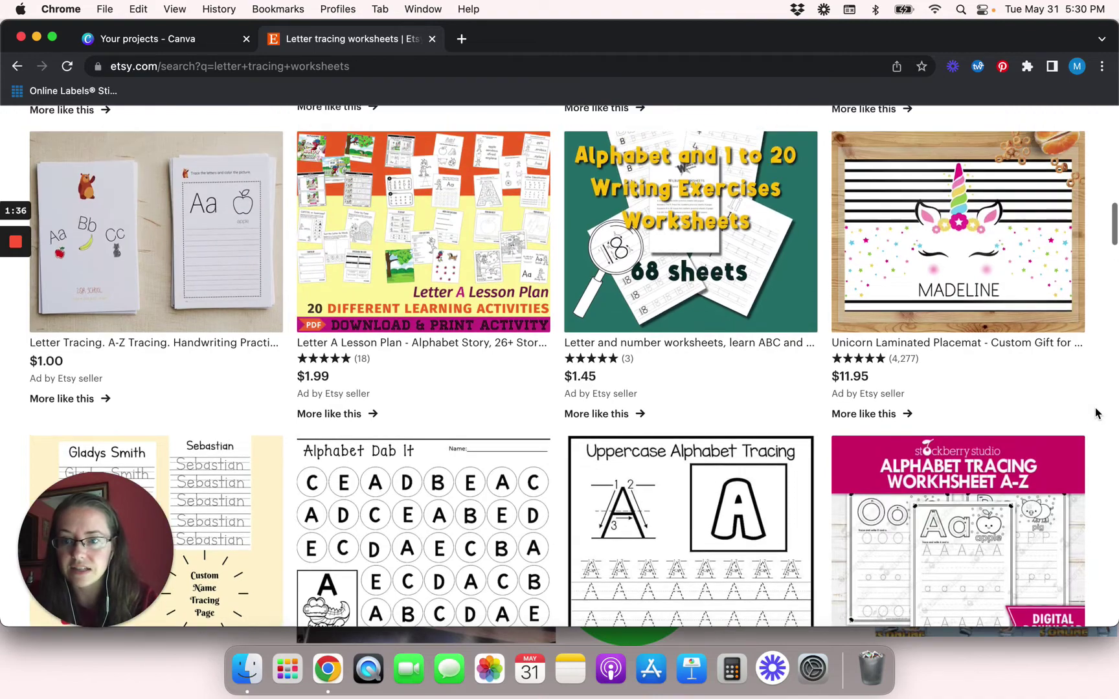
scroll(1095, 413, up, 10)
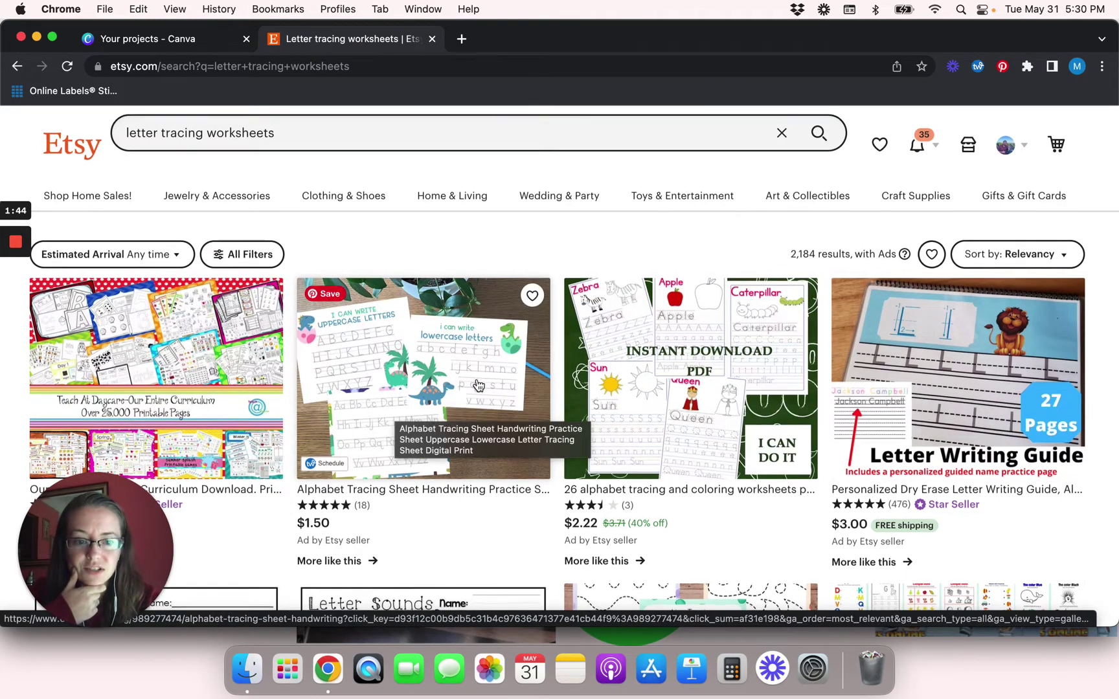
Open the Personalized Dry Erase Letter Writing Guide listing from the results and view its main photo.
scroll(495, 391, down, 2)
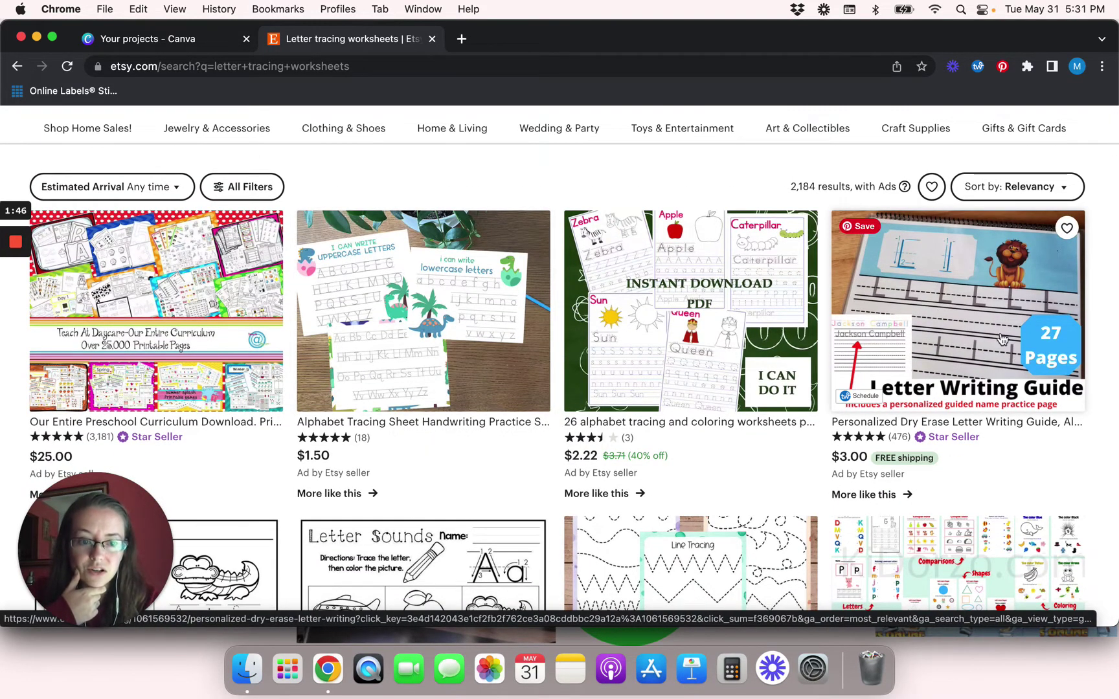
click(845, 393)
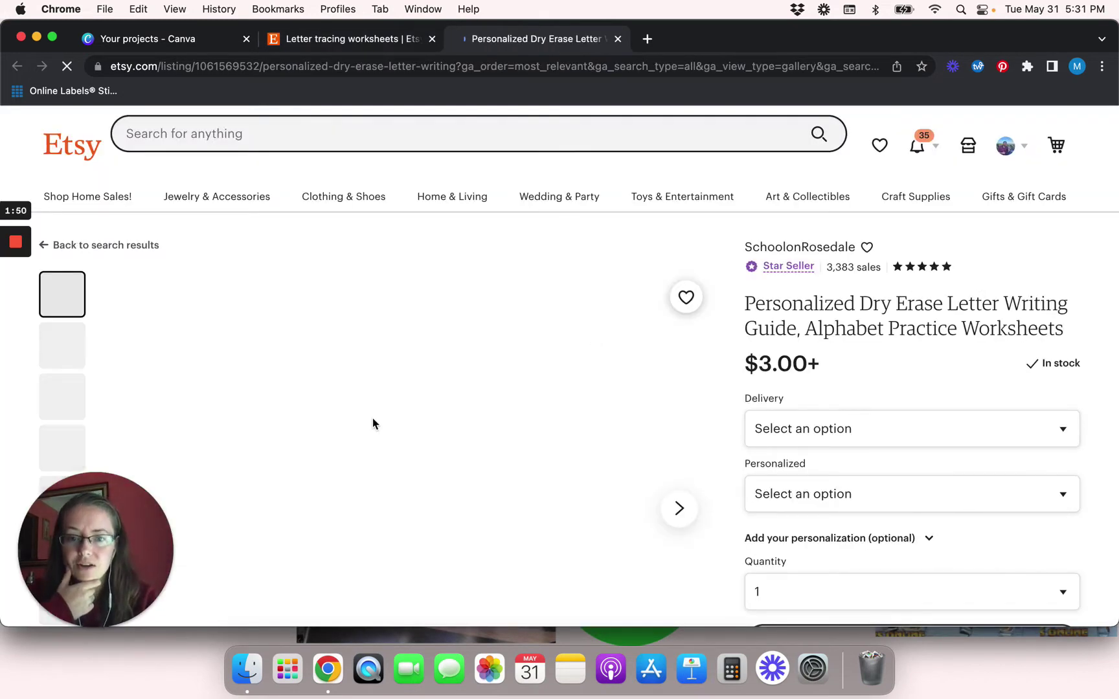
scroll(522, 460, down, 2)
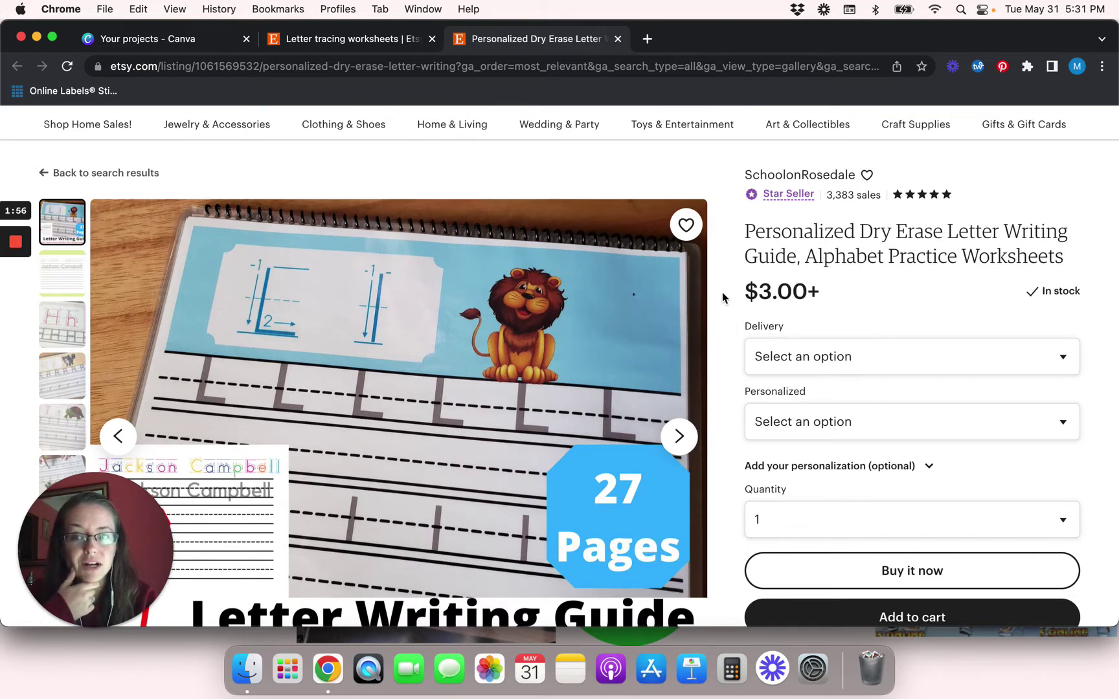
Switch to Canva and go to its home page, checking the Etsy listing once more for reference.
click(137, 44)
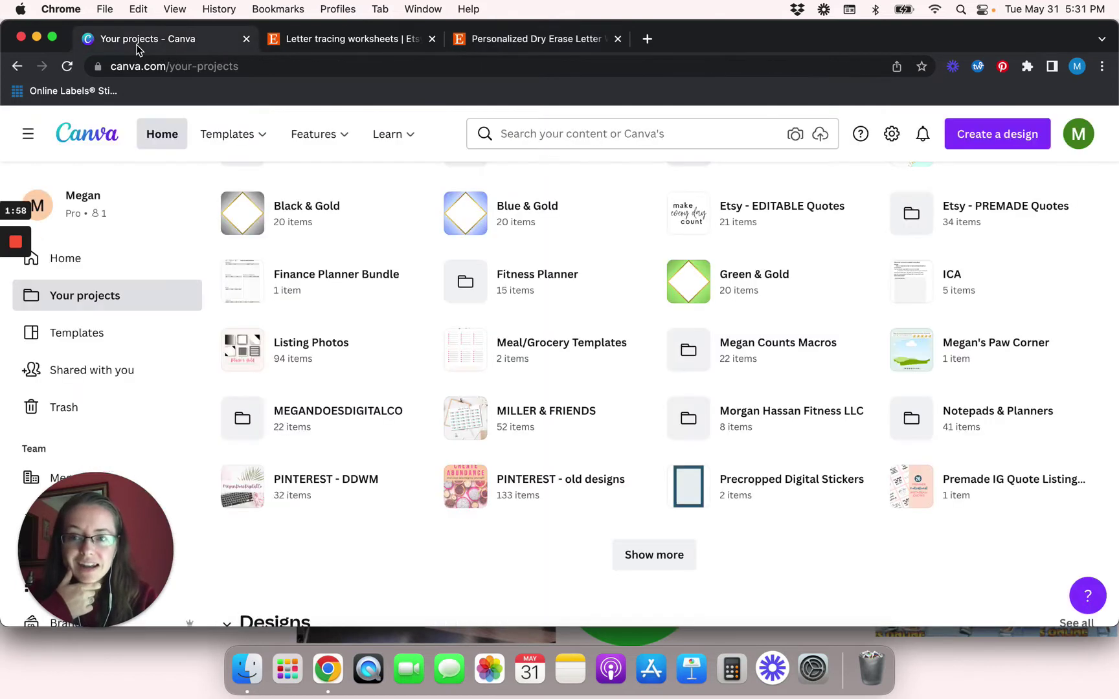
click(82, 257)
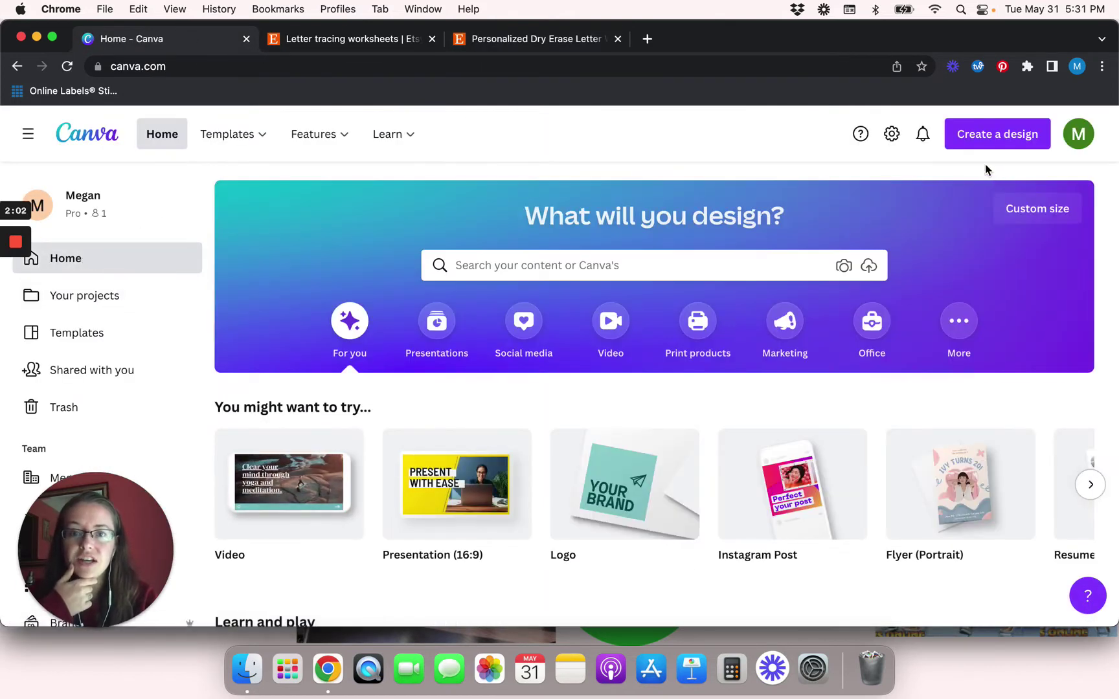
click(523, 40)
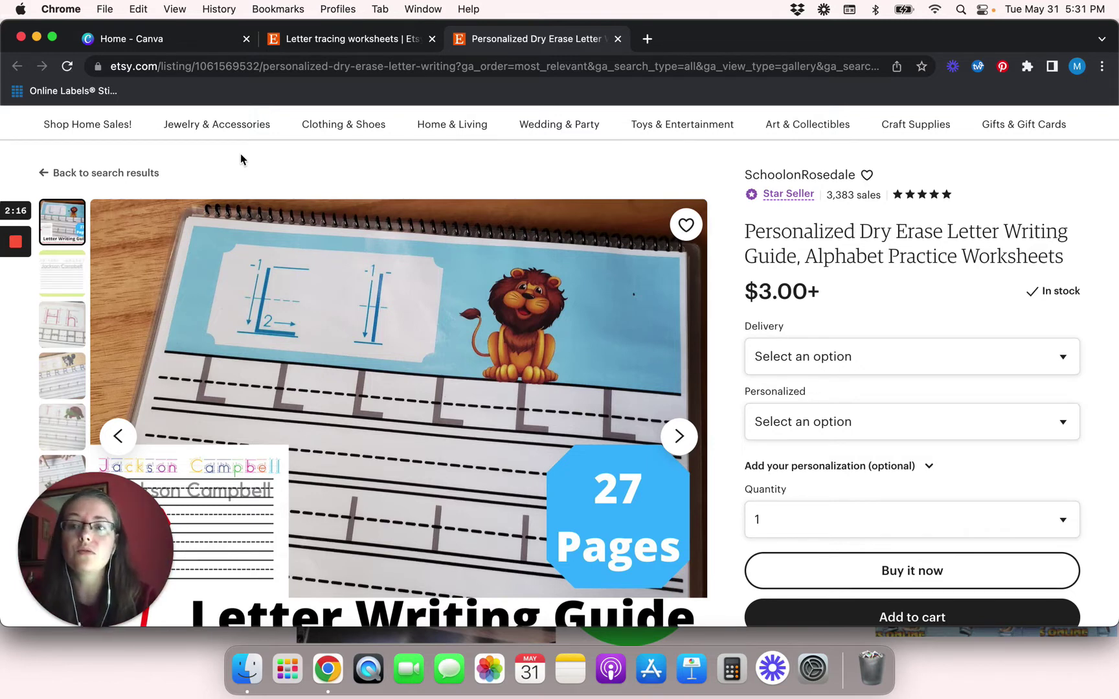
click(192, 38)
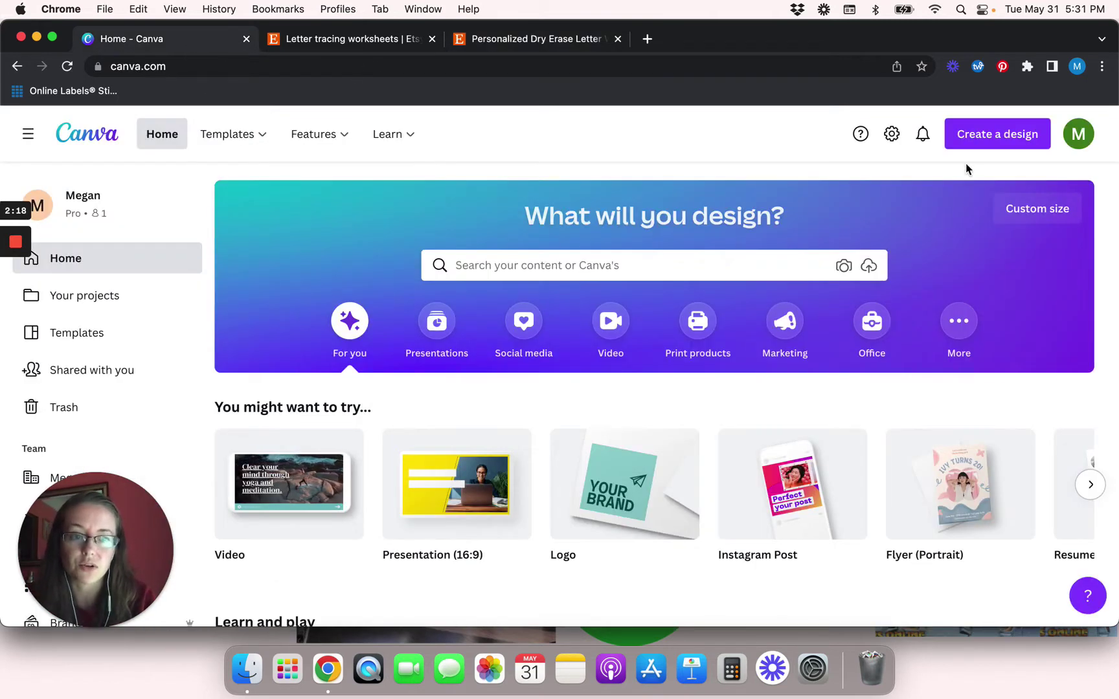
Create a new custom-size design with a width of 8.5 in and a height of 11 in.
click(974, 140)
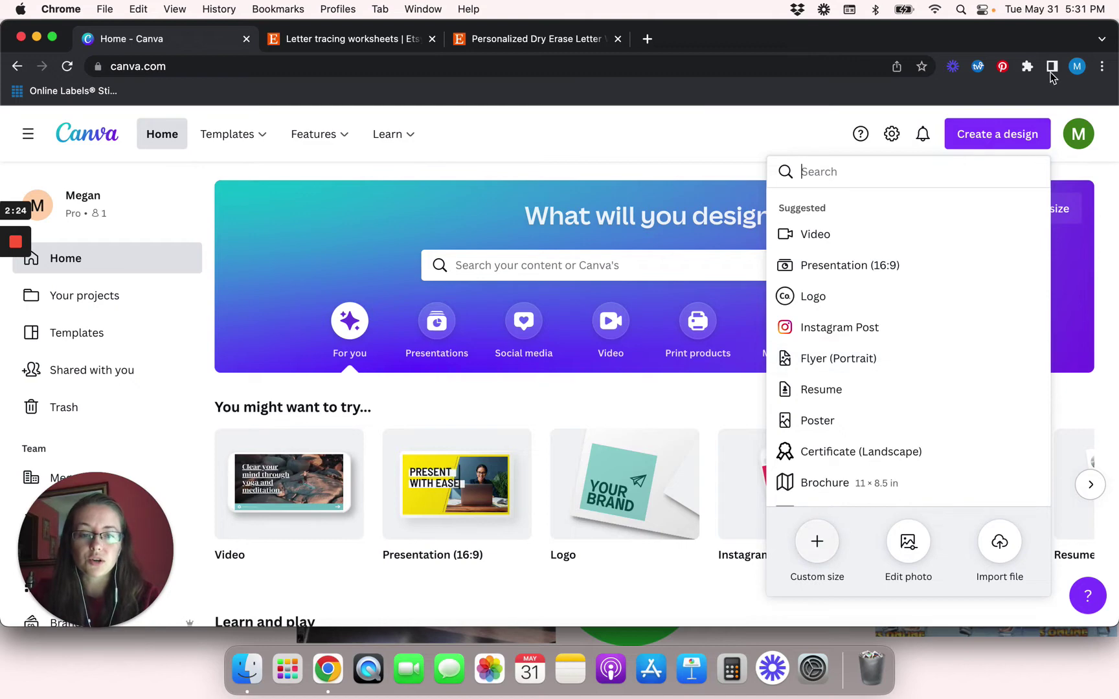
click(1066, 390)
click(1036, 211)
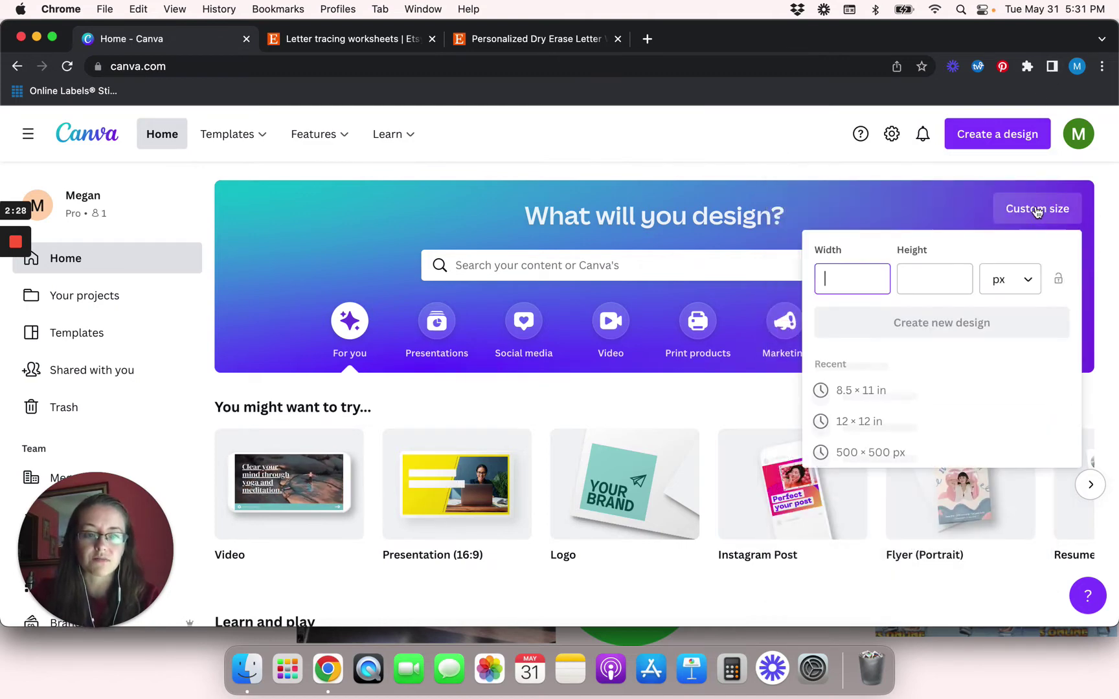
click(1005, 283)
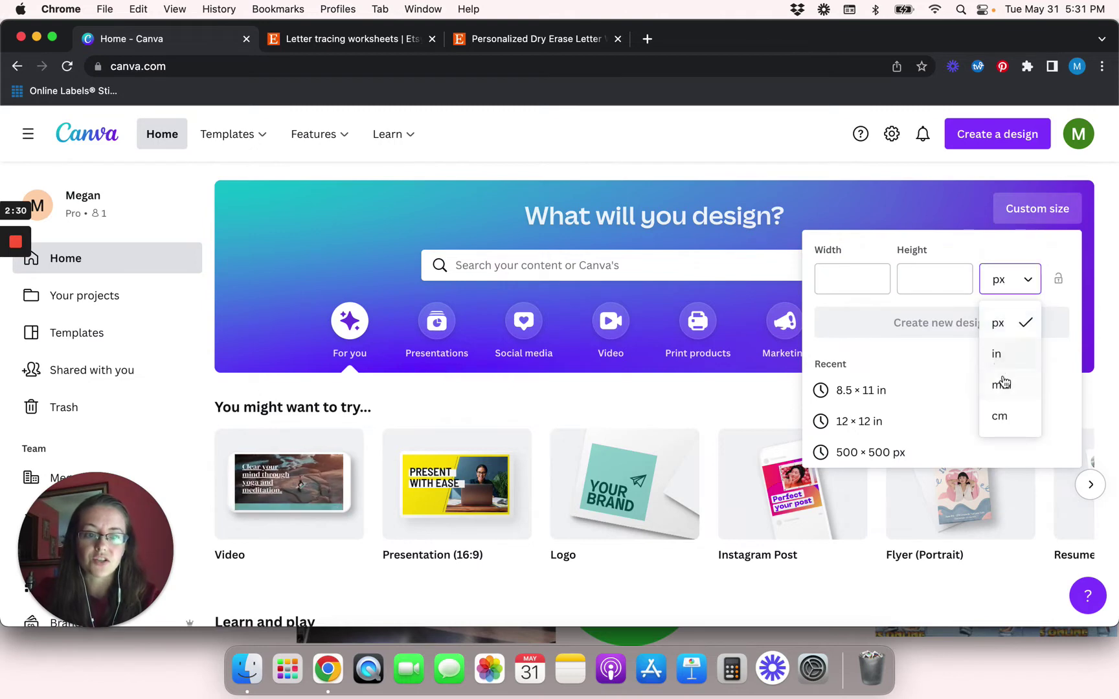
click(997, 354)
click(833, 268)
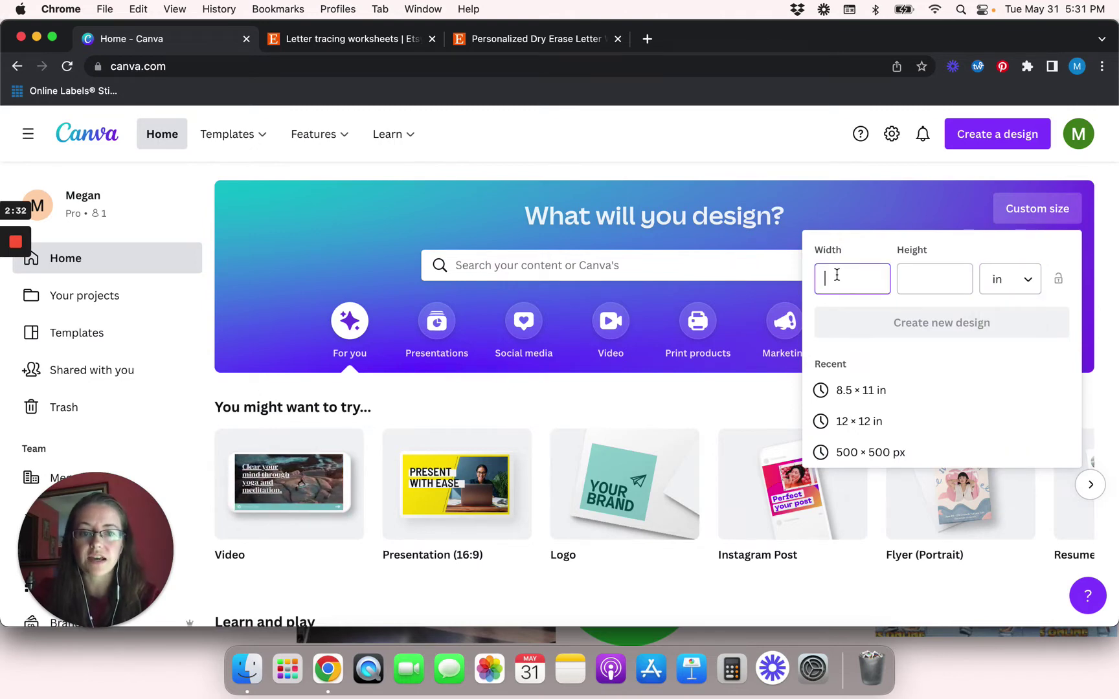
text(8.5)
key(Tab)
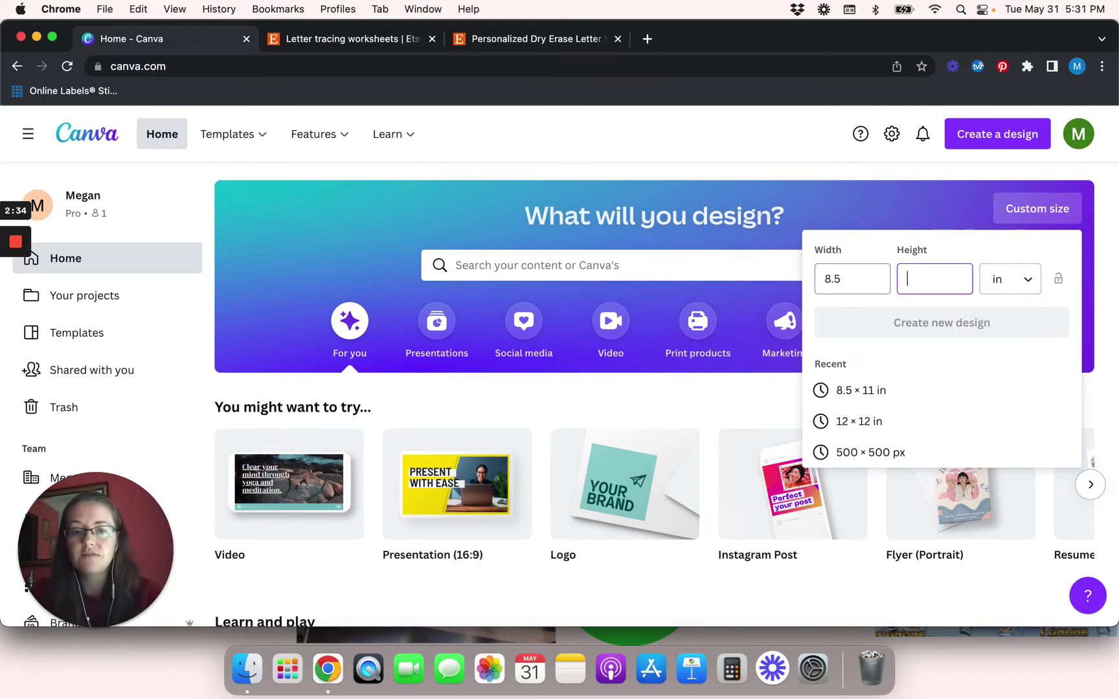
text(11)
click(919, 325)
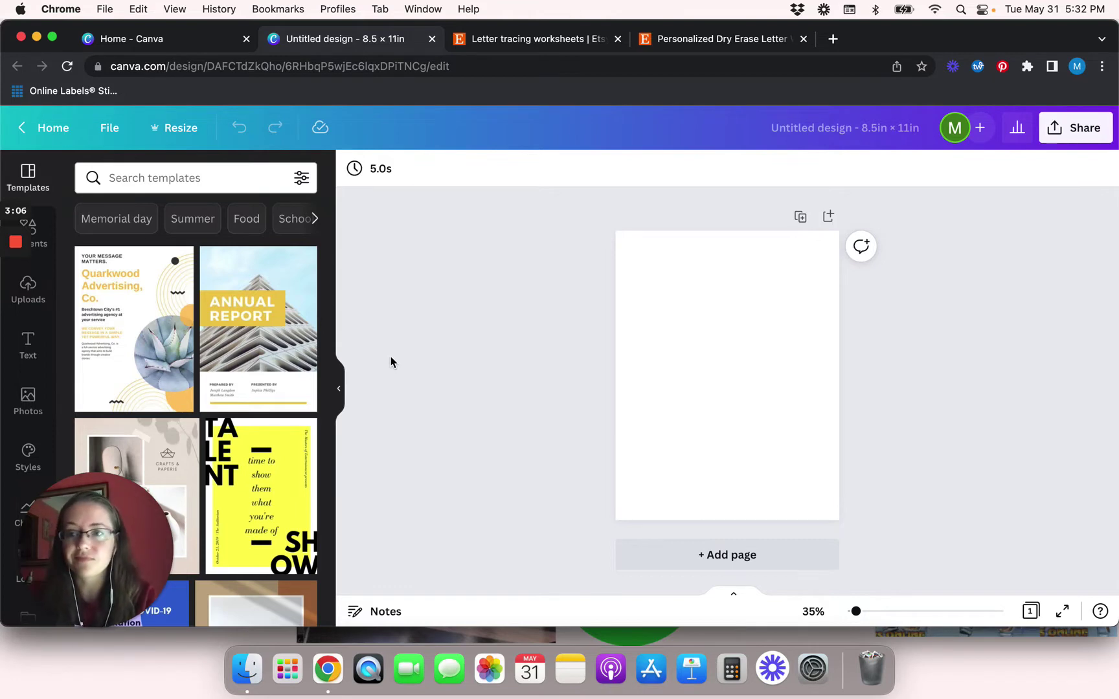
Return to the Etsy letter writing guide listing and examine its product photos for the worksheet layout.
click(698, 41)
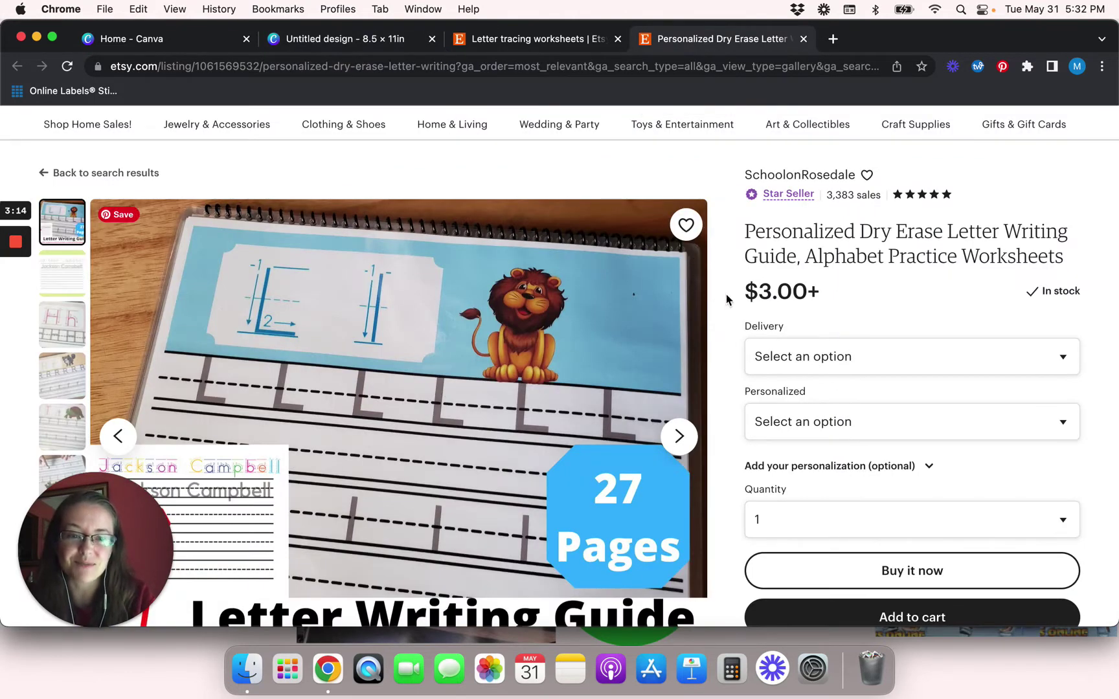
scroll(727, 299, down, 3)
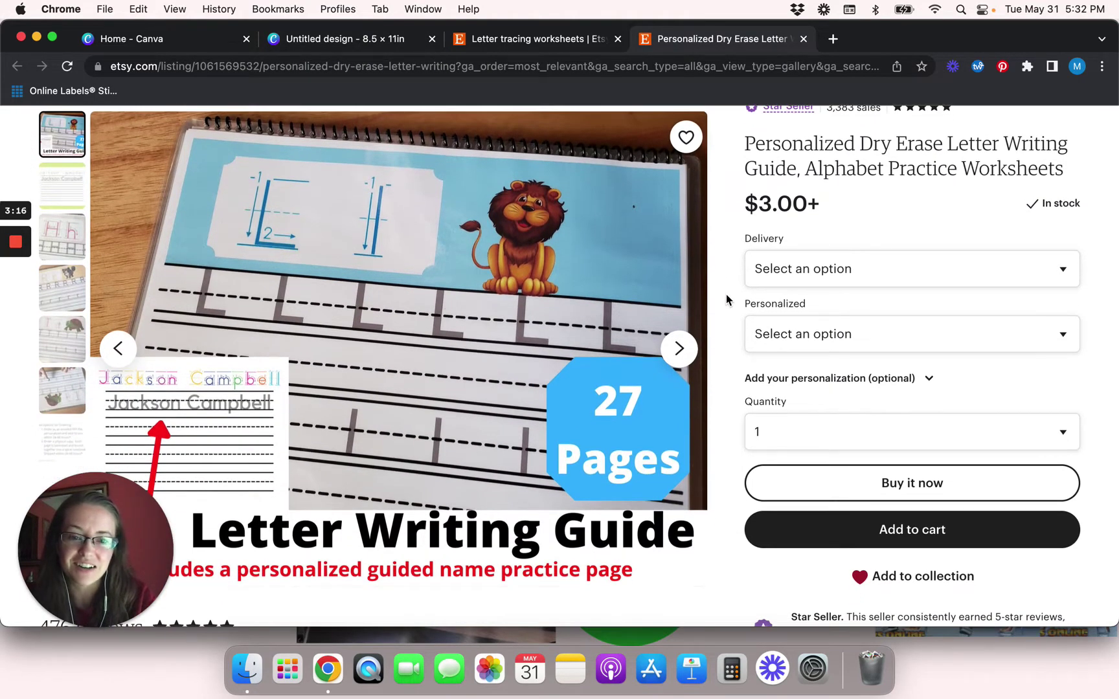
click(56, 296)
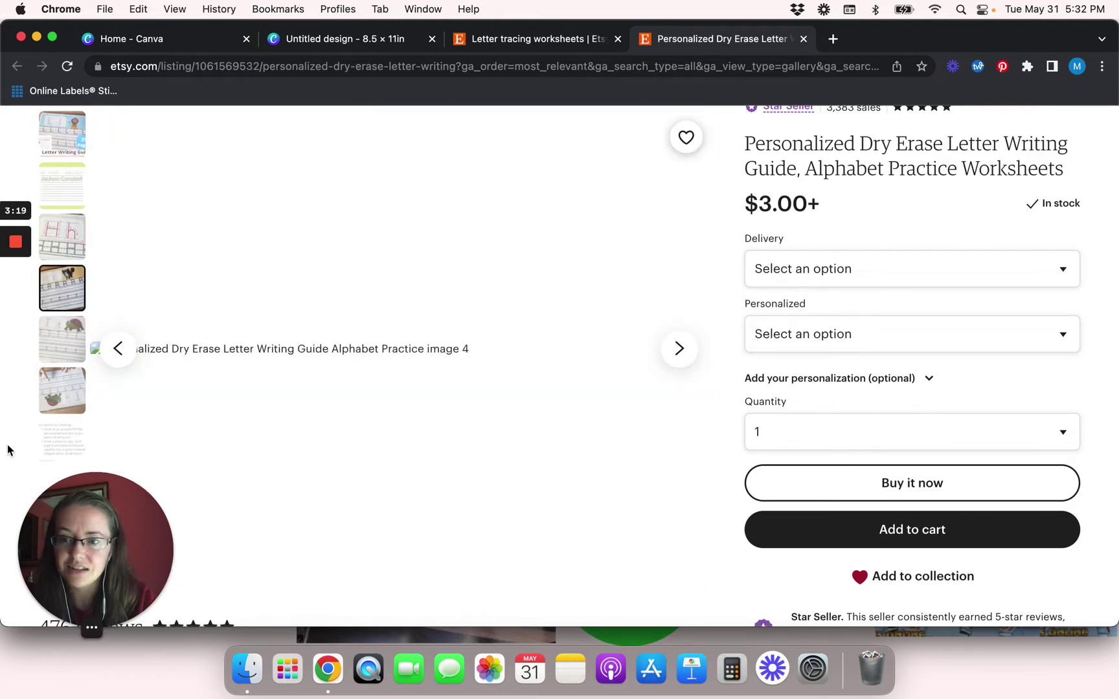
click(61, 145)
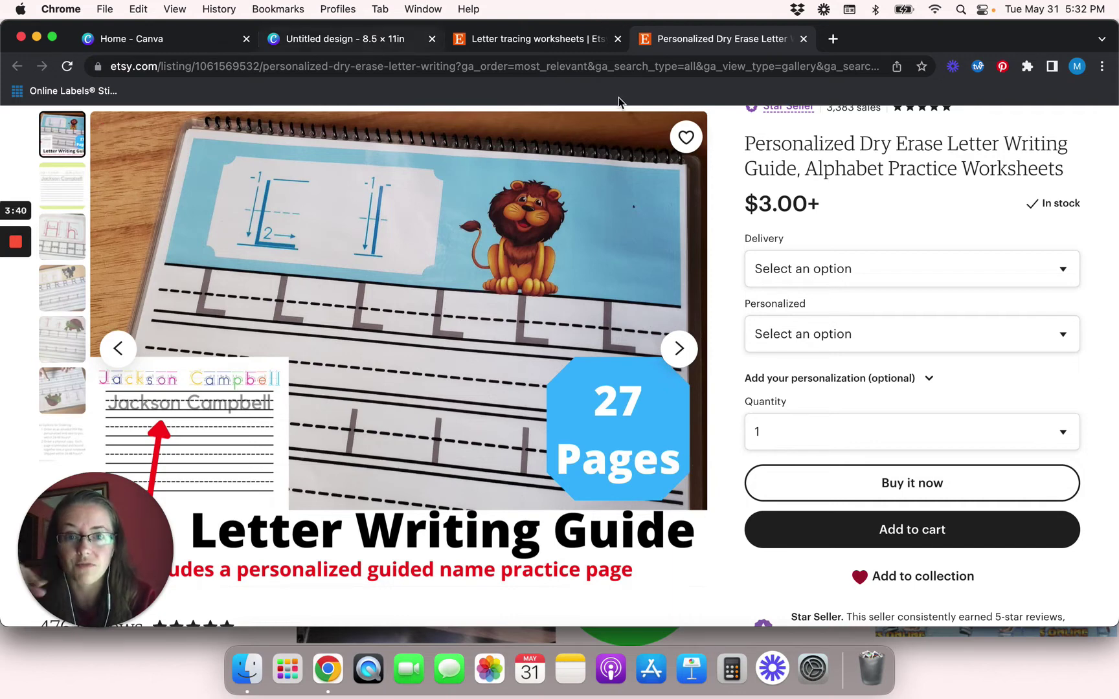
click(56, 398)
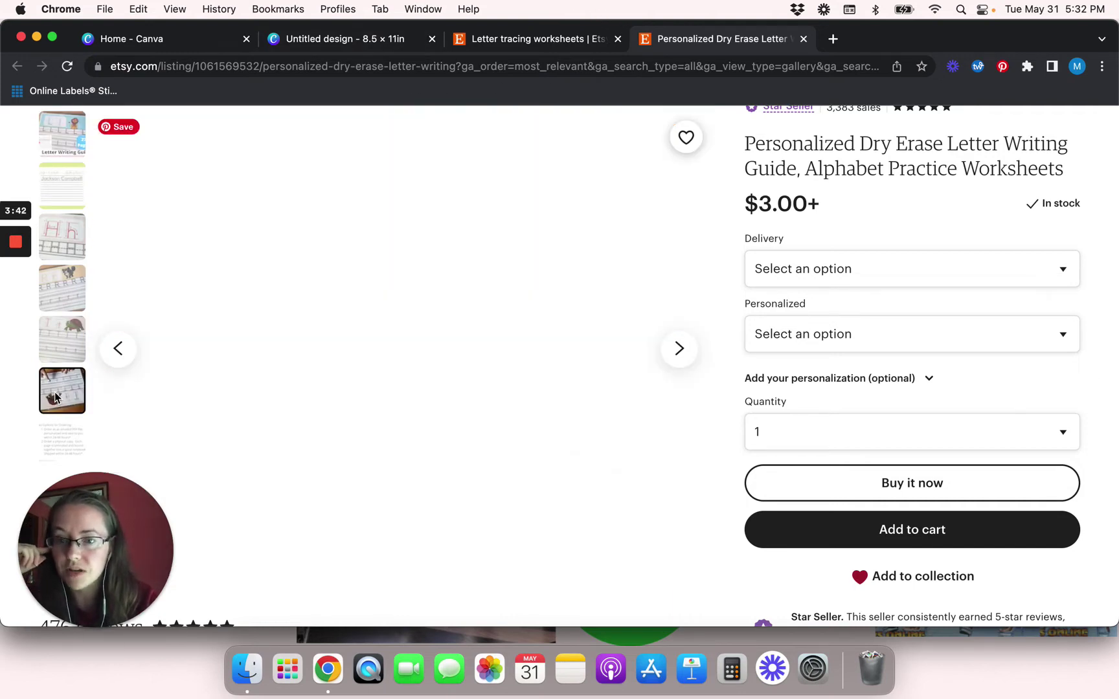
scroll(469, 388, down, 2)
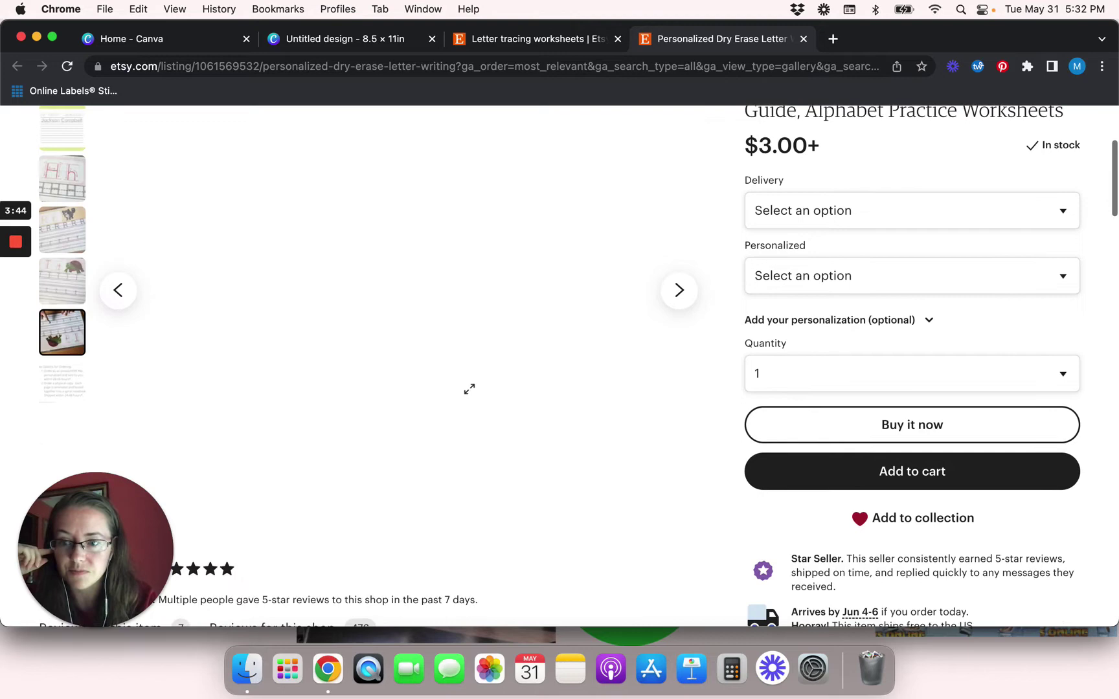
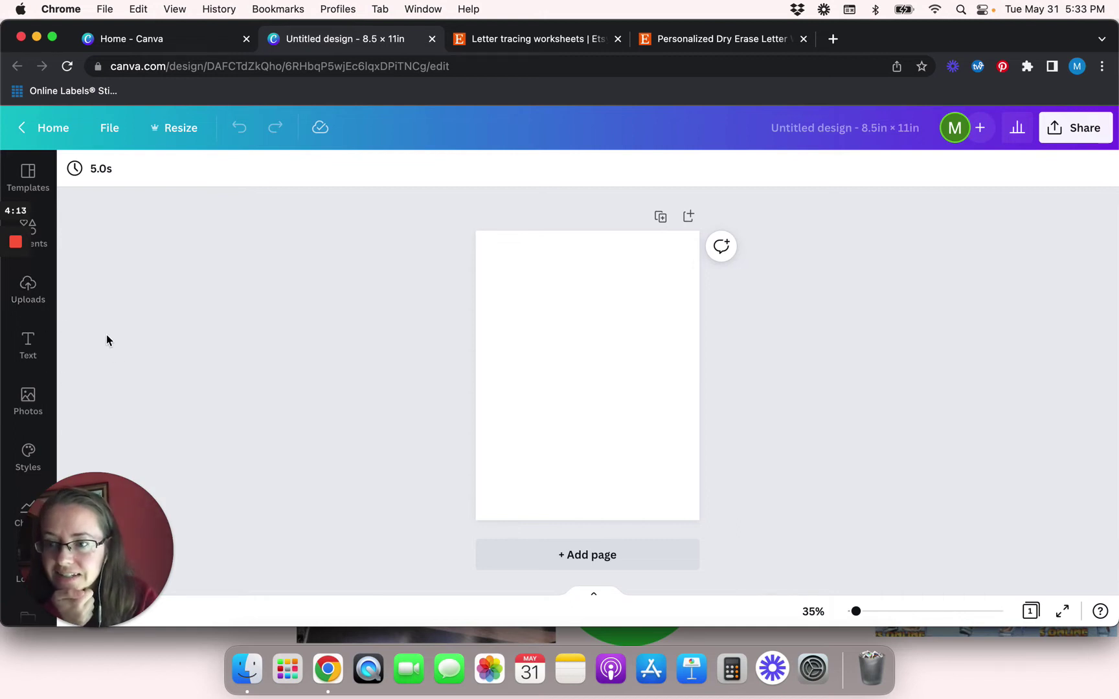
Search the design elements for "apple" and limit the results to graphics.
click(44, 238)
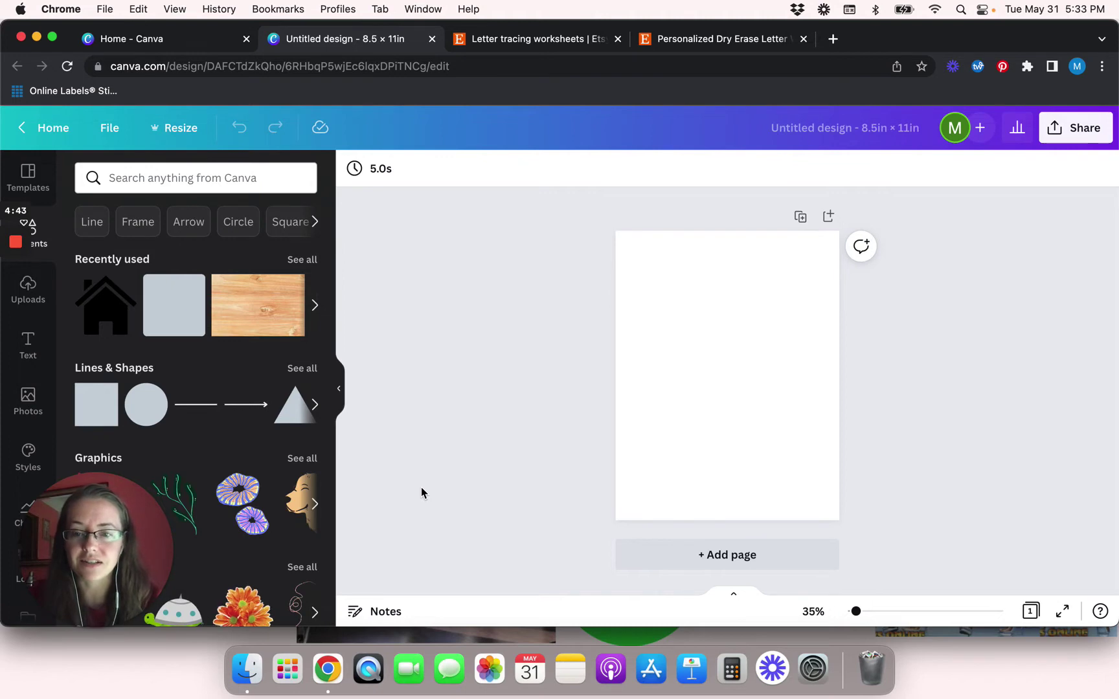
click(168, 179)
text(apple)
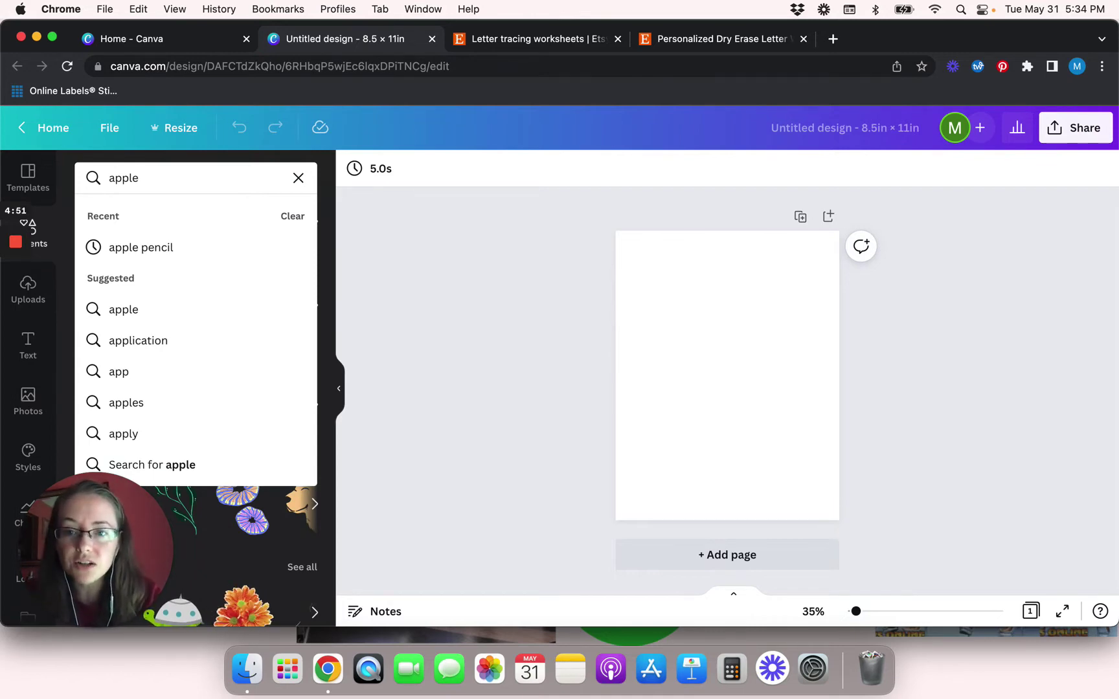
click(227, 460)
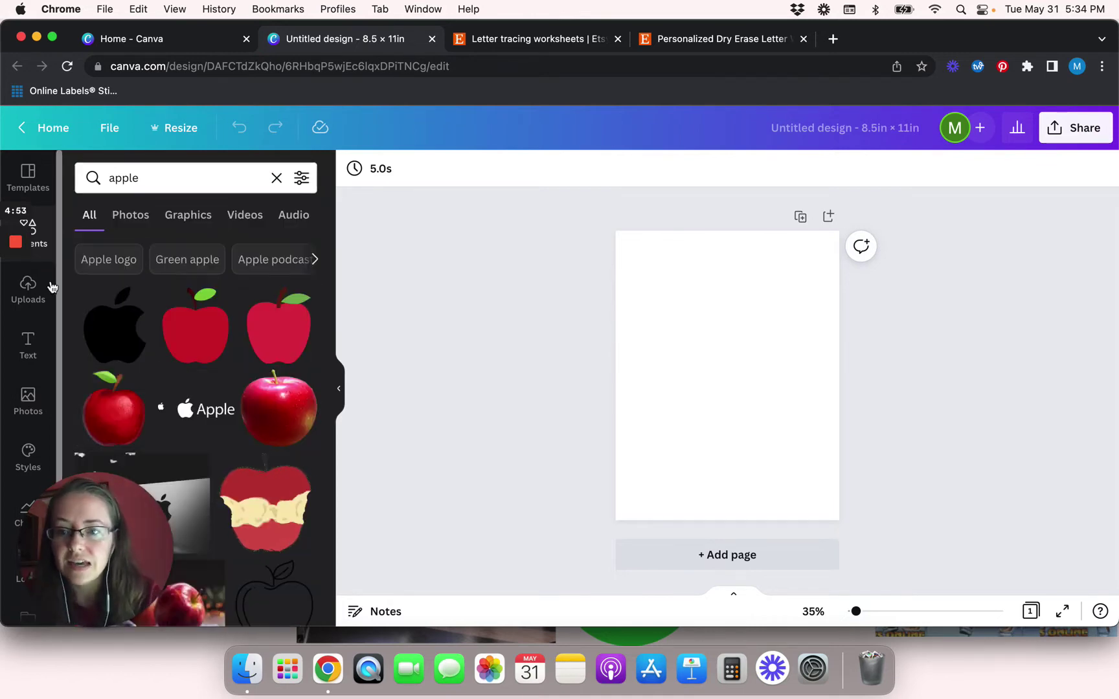
scroll(185, 383, down, 3)
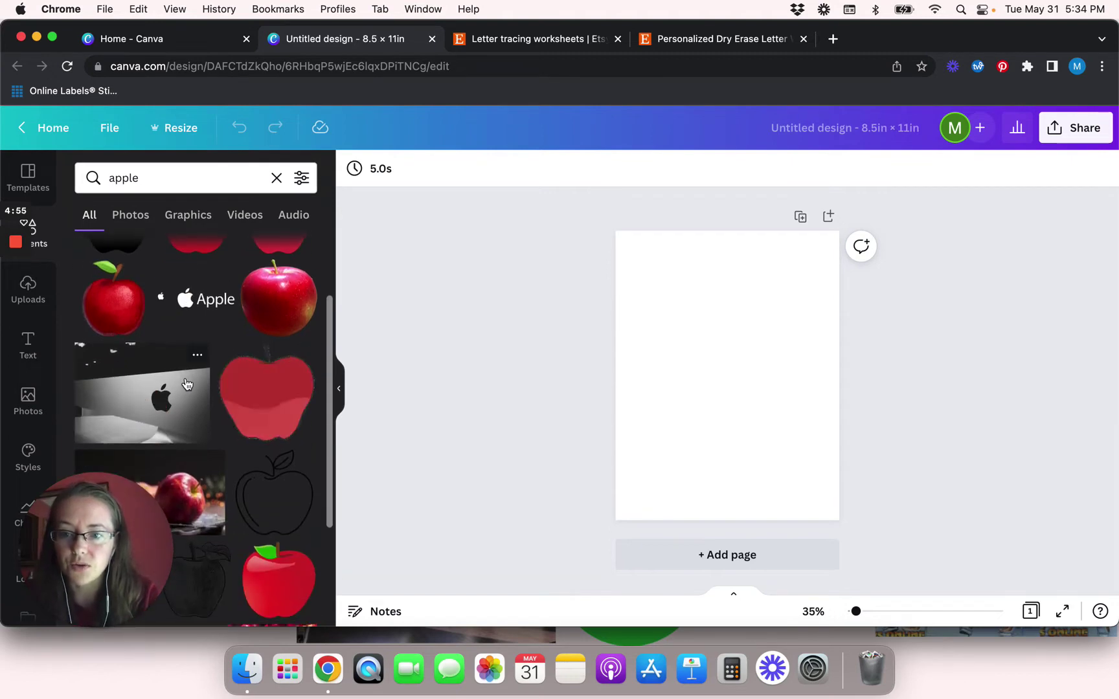
scroll(187, 384, up, 1)
scroll(186, 384, up, 1)
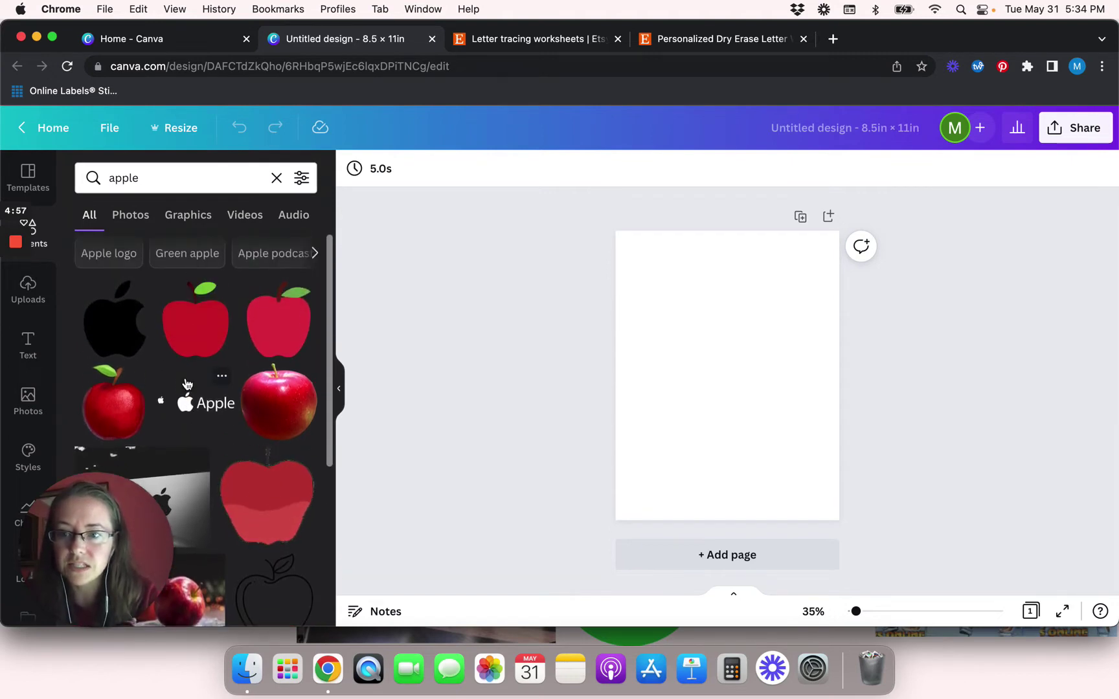
click(185, 216)
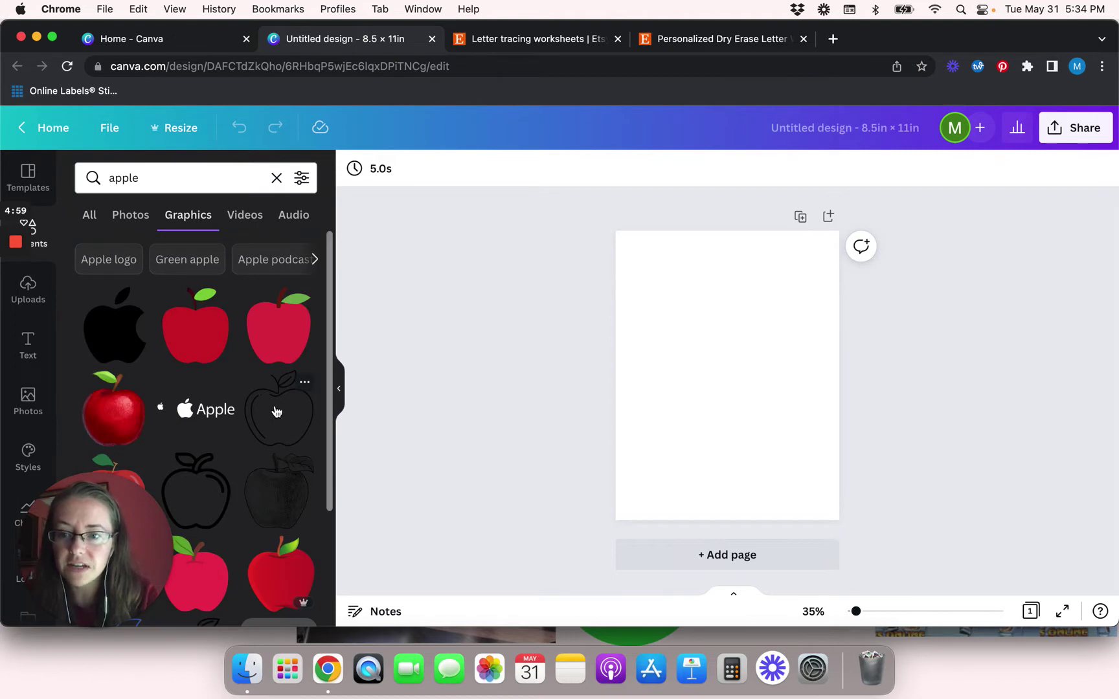
Add the glossy red apple with the green leaf, shrink it and place it in the page's upper right corner.
scroll(275, 411, down, 3)
scroll(275, 411, down, 3)
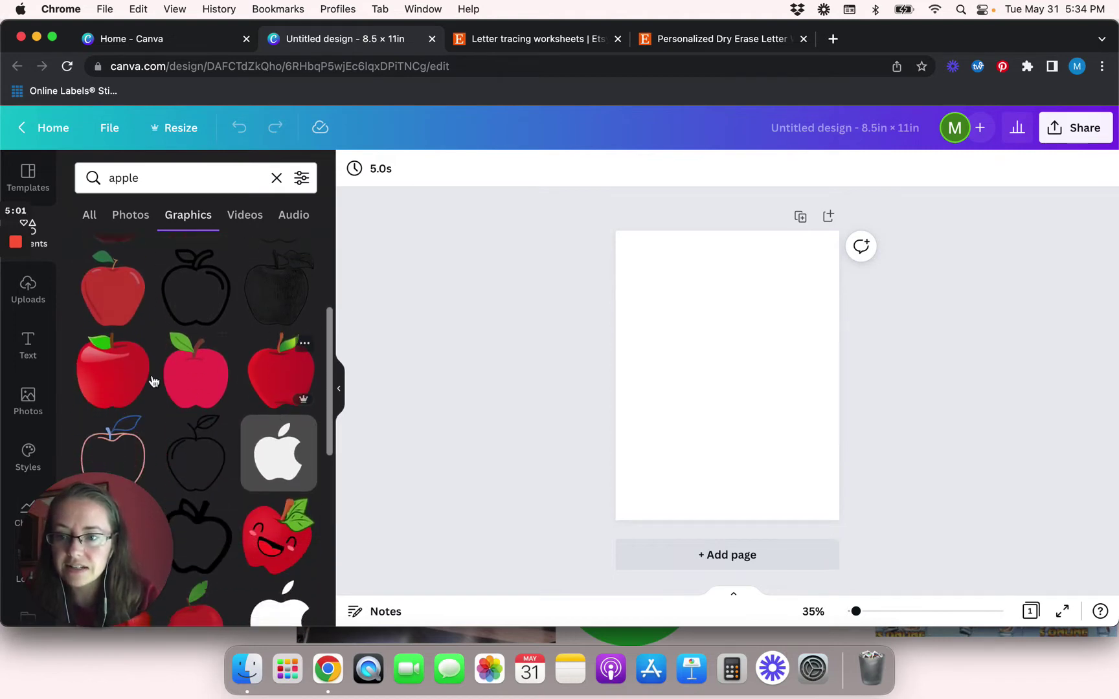
click(112, 384)
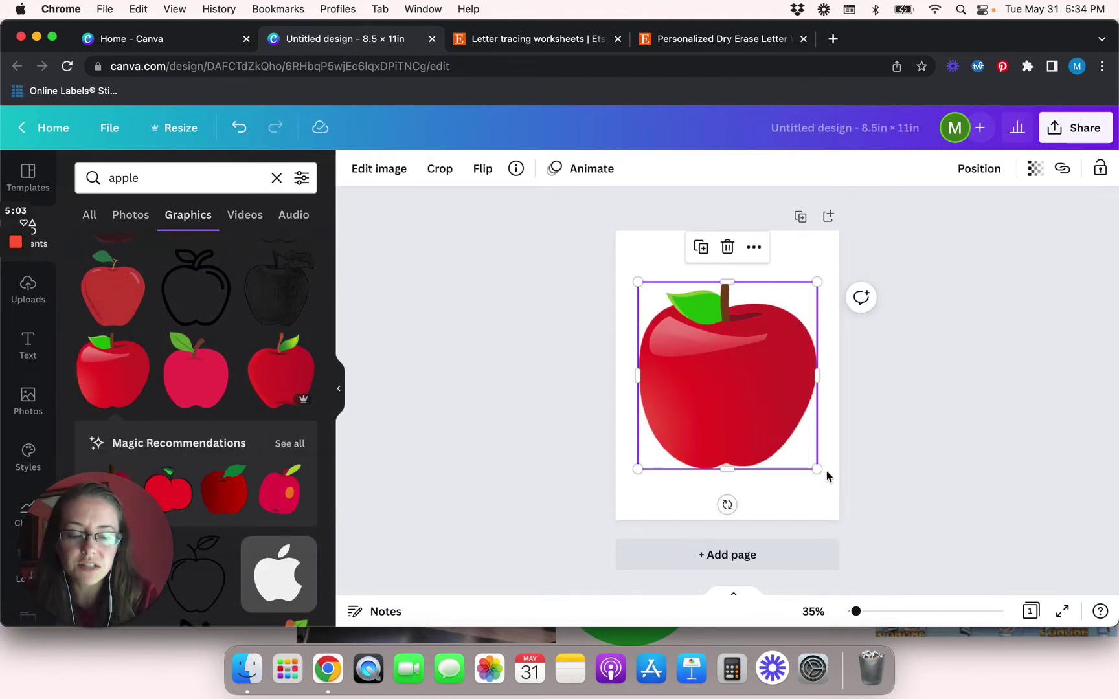
drag(815, 465, 793, 295)
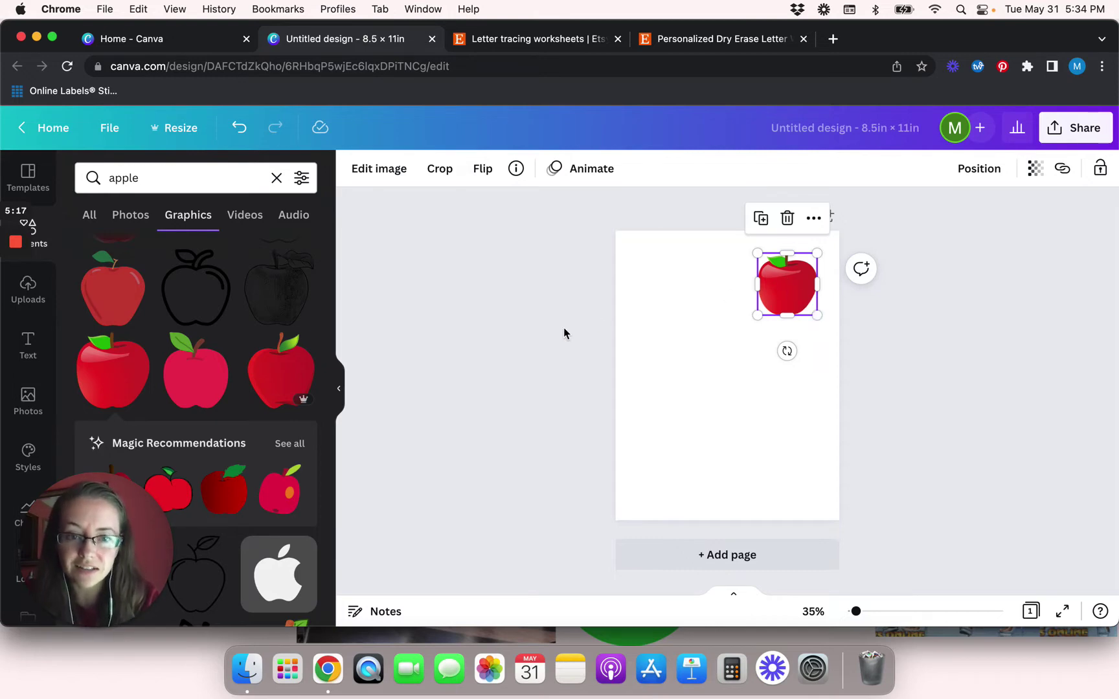
click(341, 386)
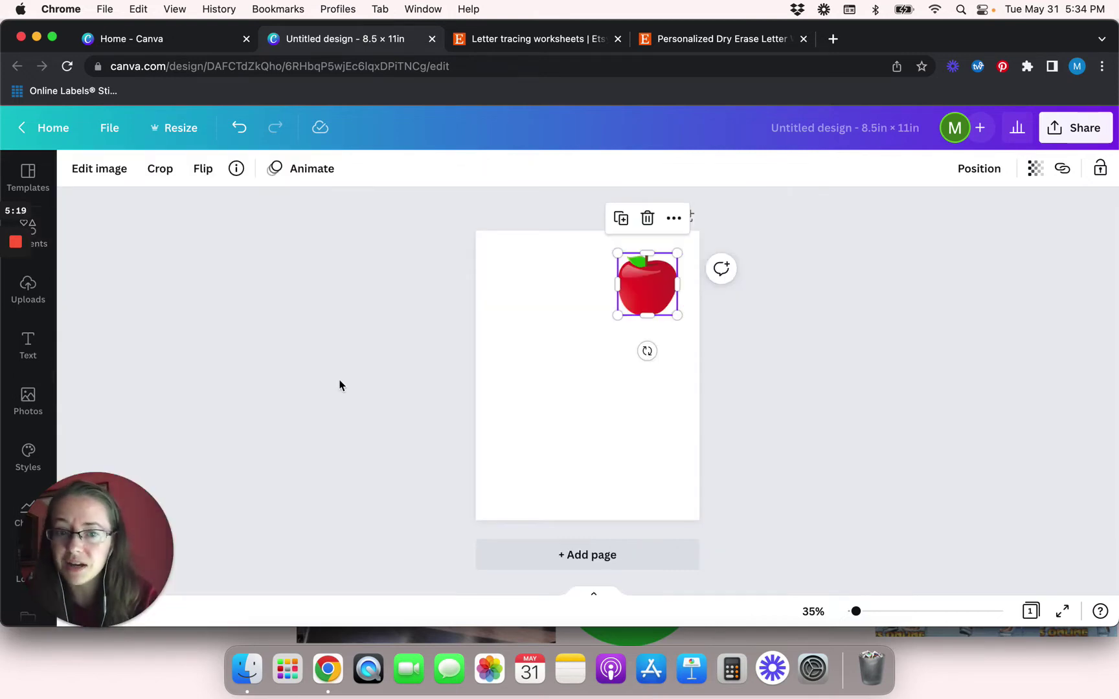
Go to the Etsy letter tracing worksheets results and browse the listing thumbnails for layout ideas.
click(732, 38)
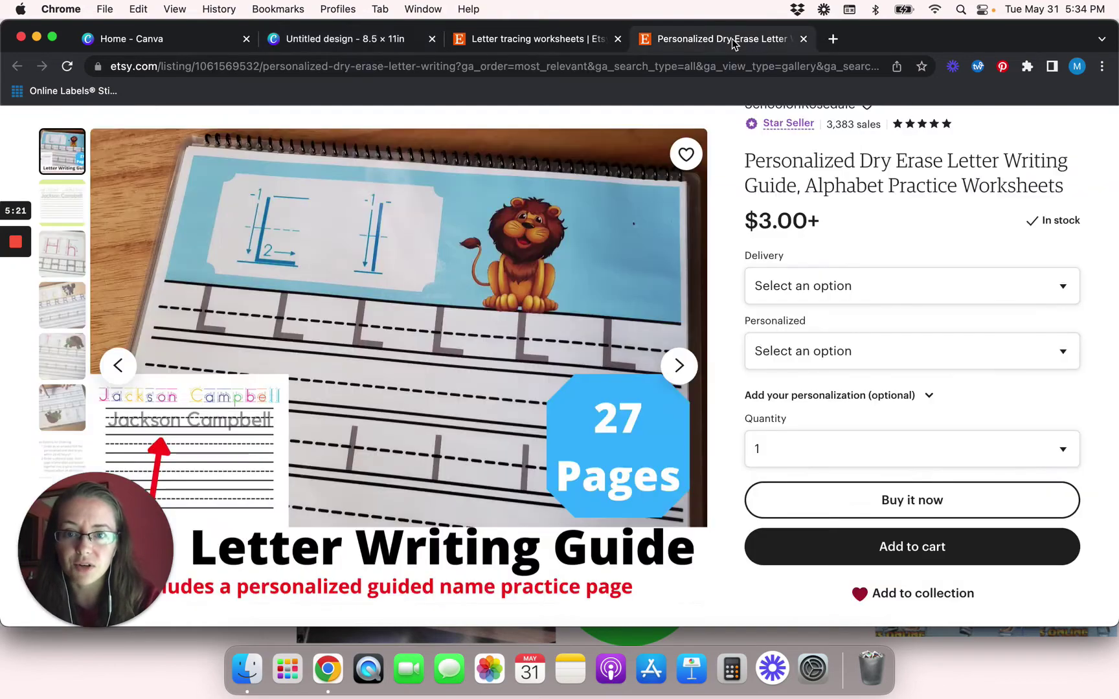
click(562, 46)
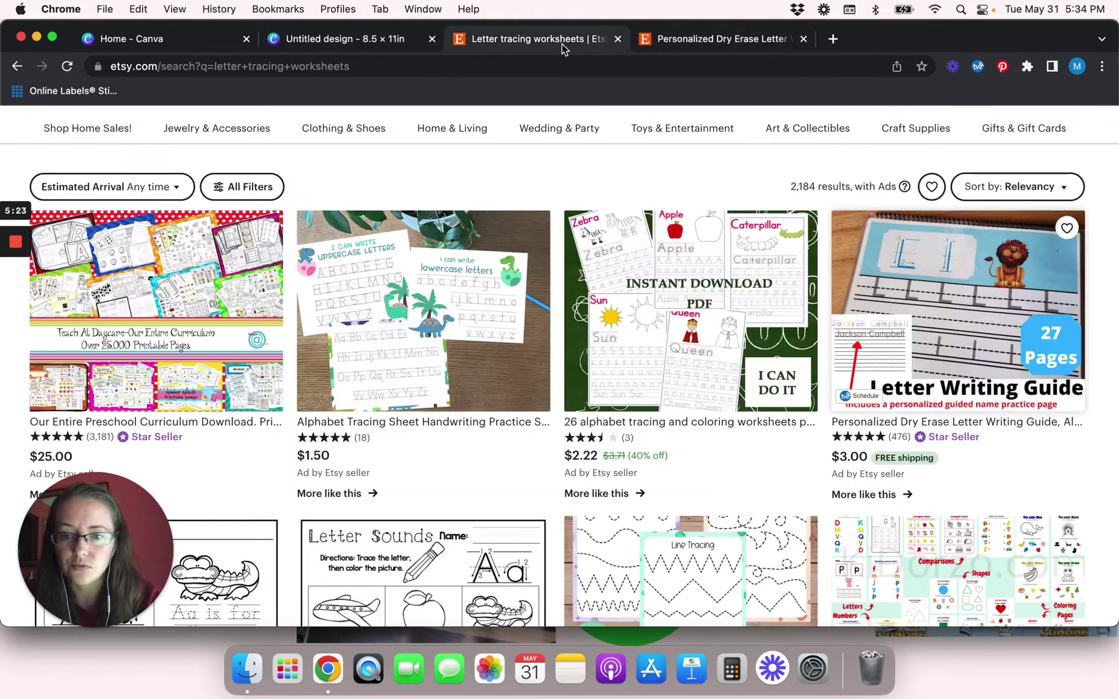
scroll(286, 477, down, 5)
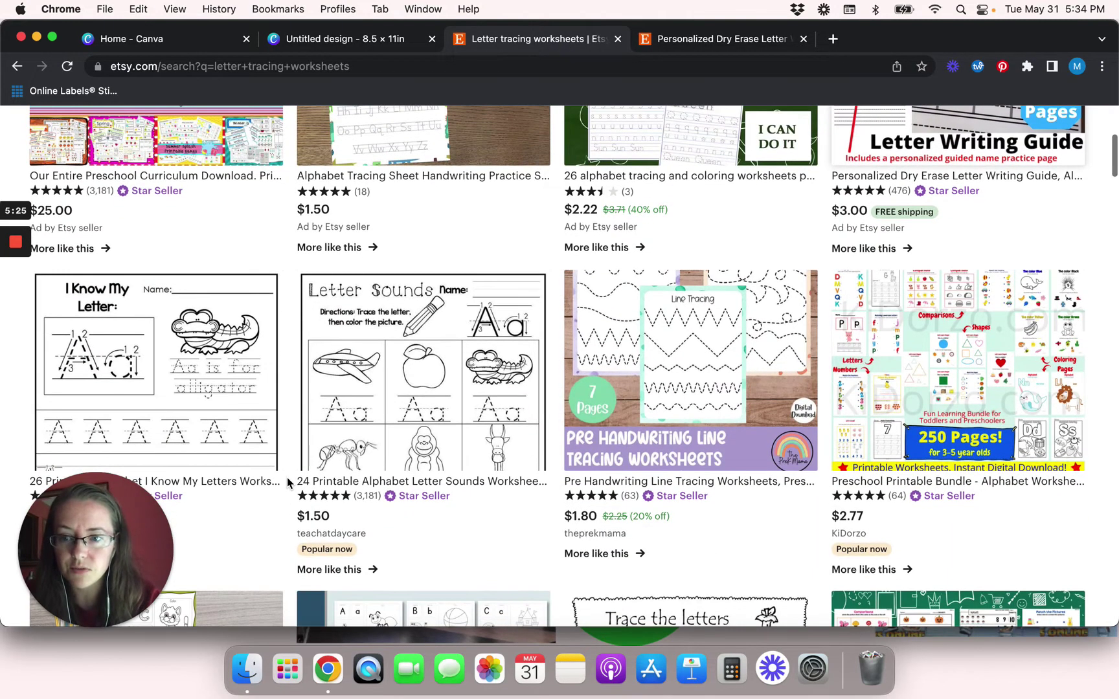
scroll(283, 437, down, 3)
scroll(282, 440, down, 5)
scroll(282, 438, up, 5)
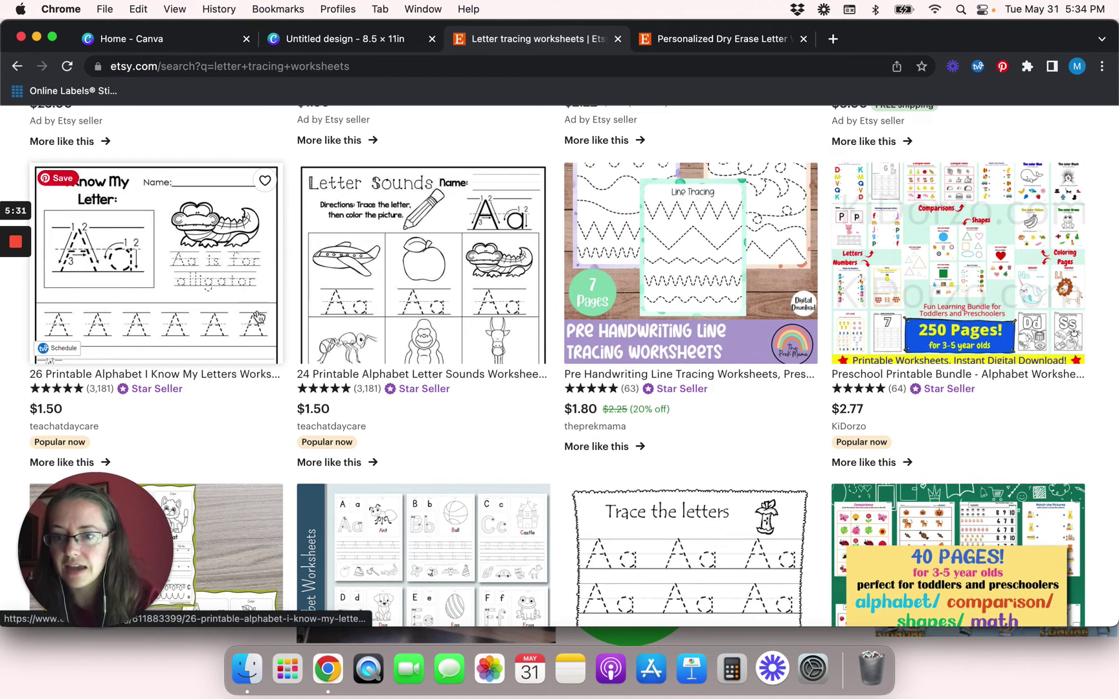
scroll(295, 448, down, 3)
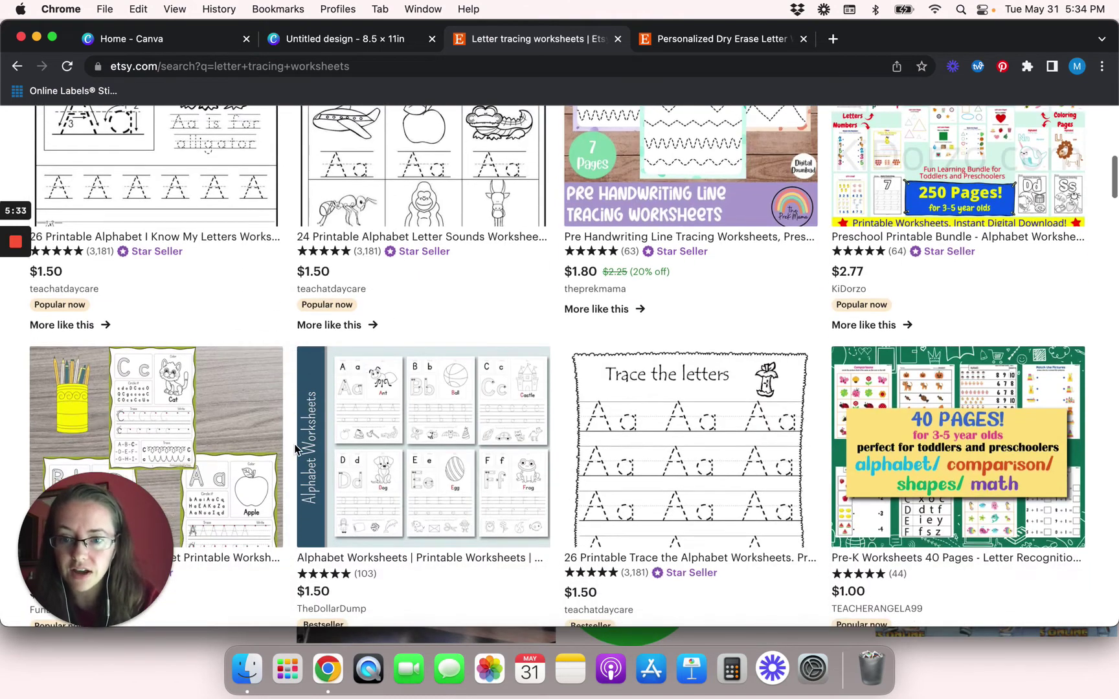
Return to the Canva worksheet design and add a new text box to the page.
click(322, 39)
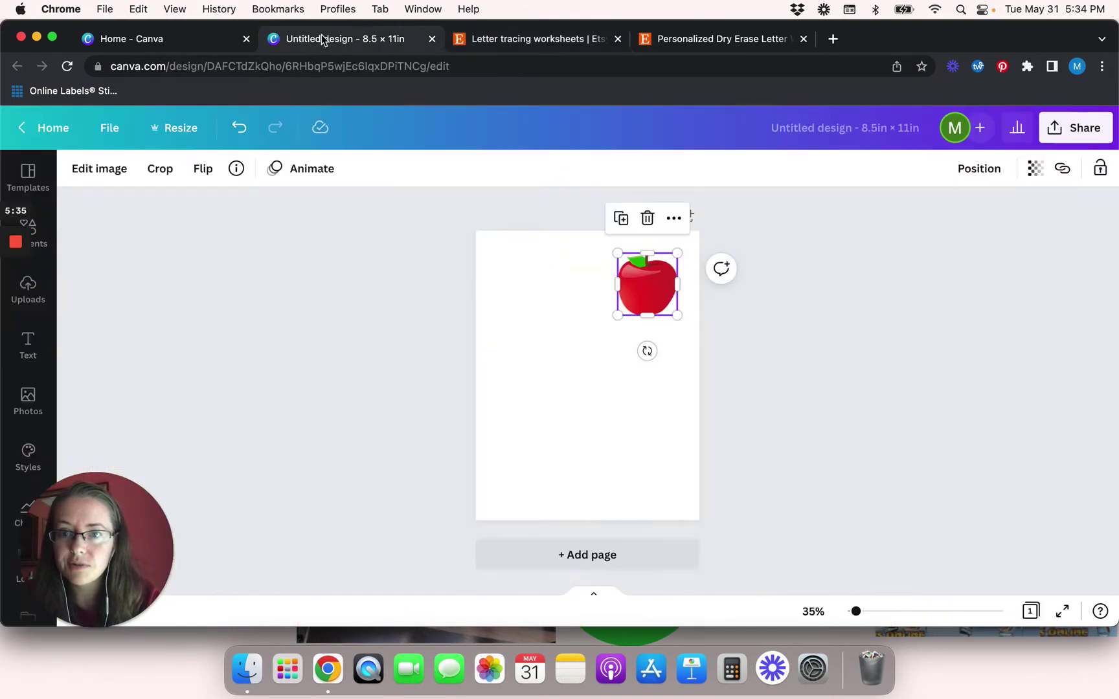
click(384, 415)
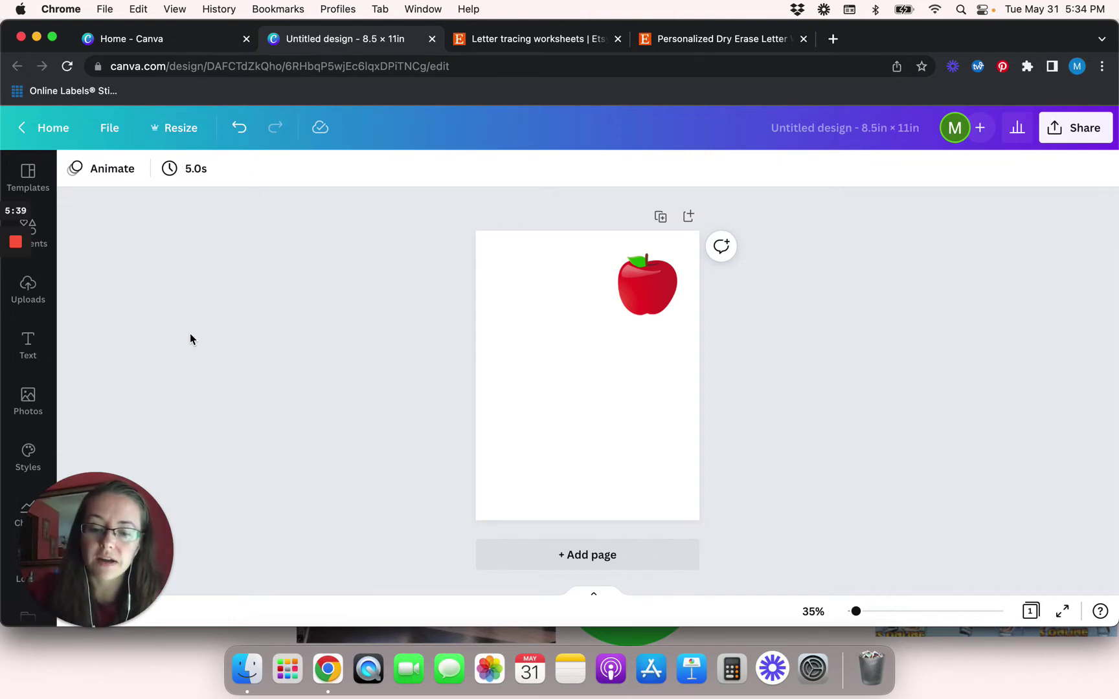
key(super+v)
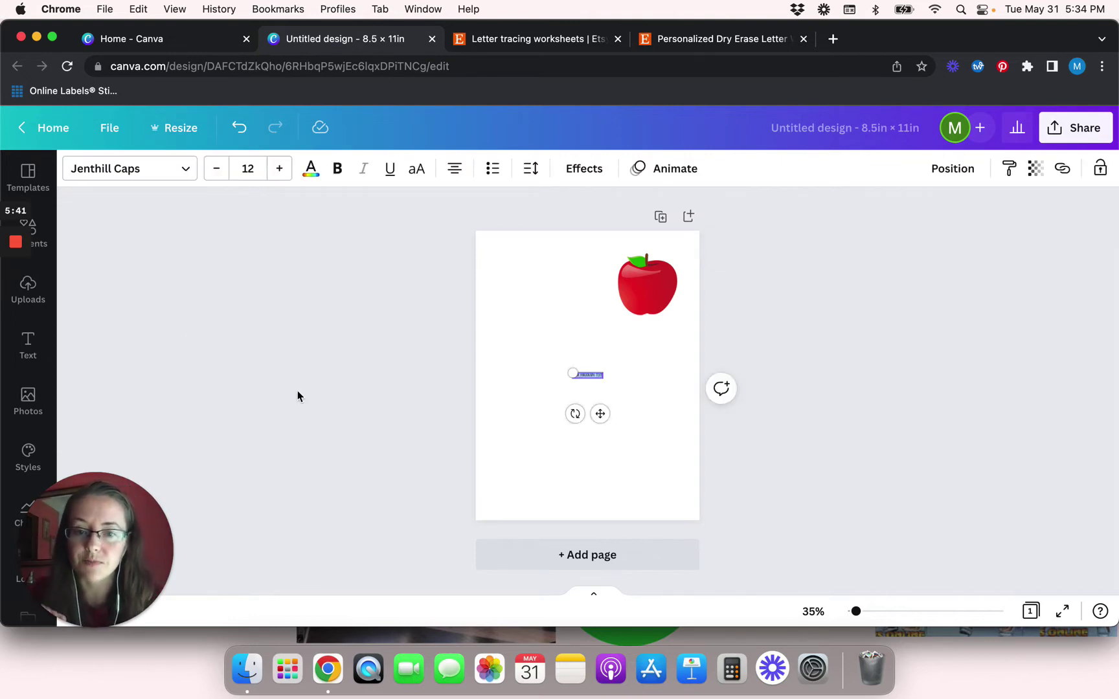
Search the fonts for "bold" and apply Montserrat Extra-Bold to the new text box.
click(150, 170)
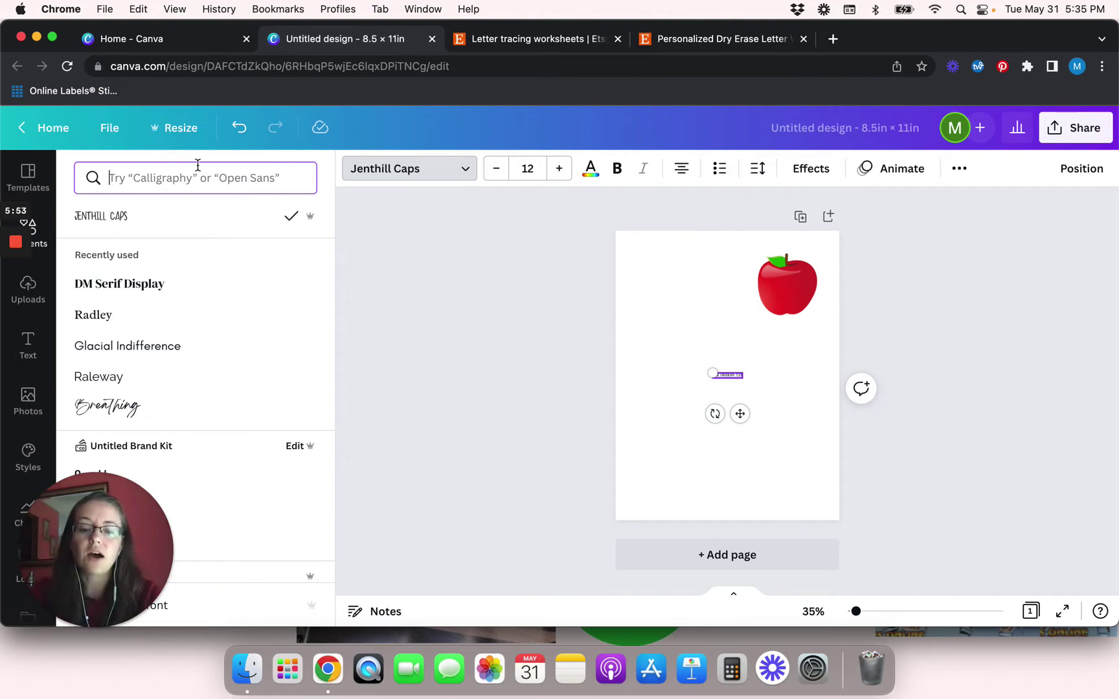
text(bold)
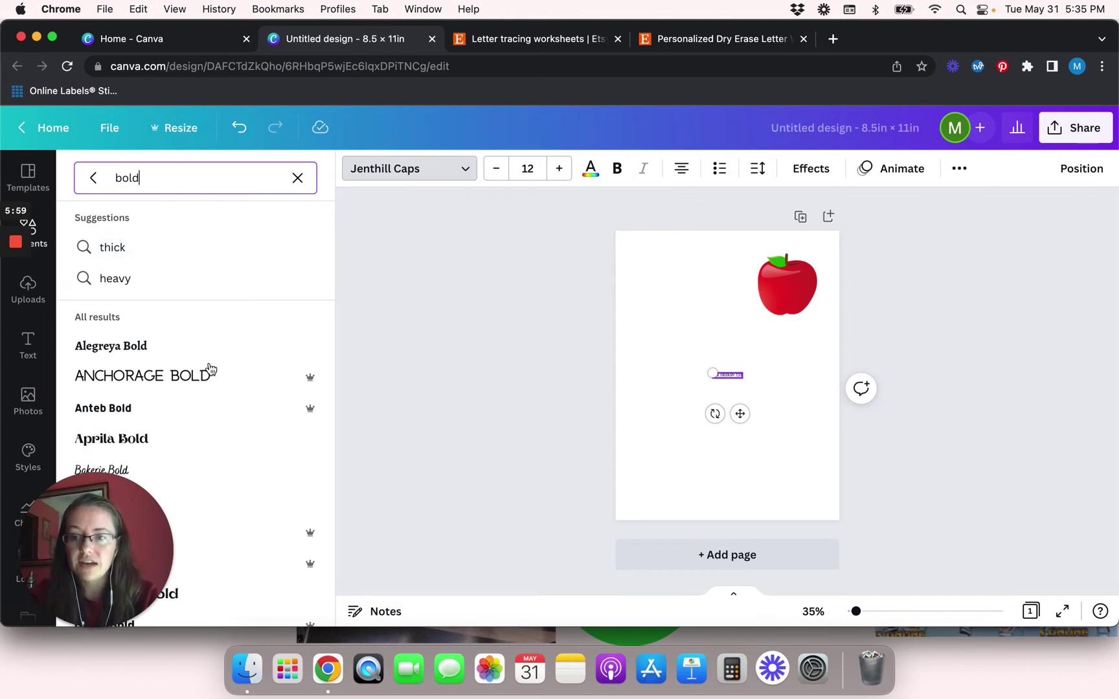
scroll(213, 401, down, 5)
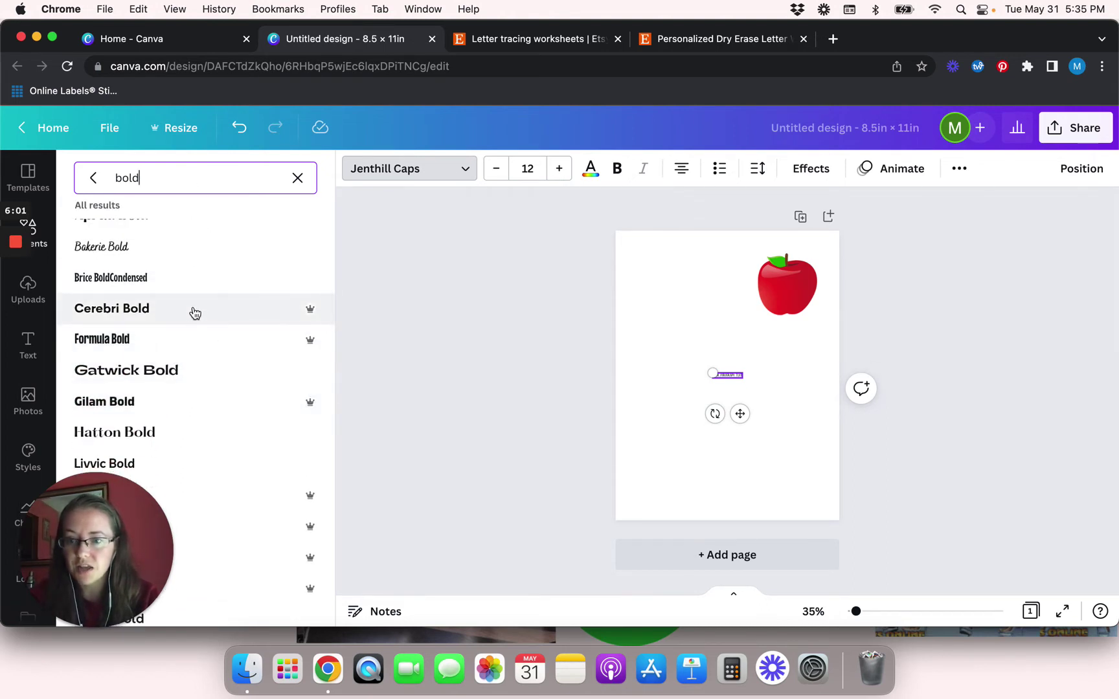
scroll(195, 314, down, 5)
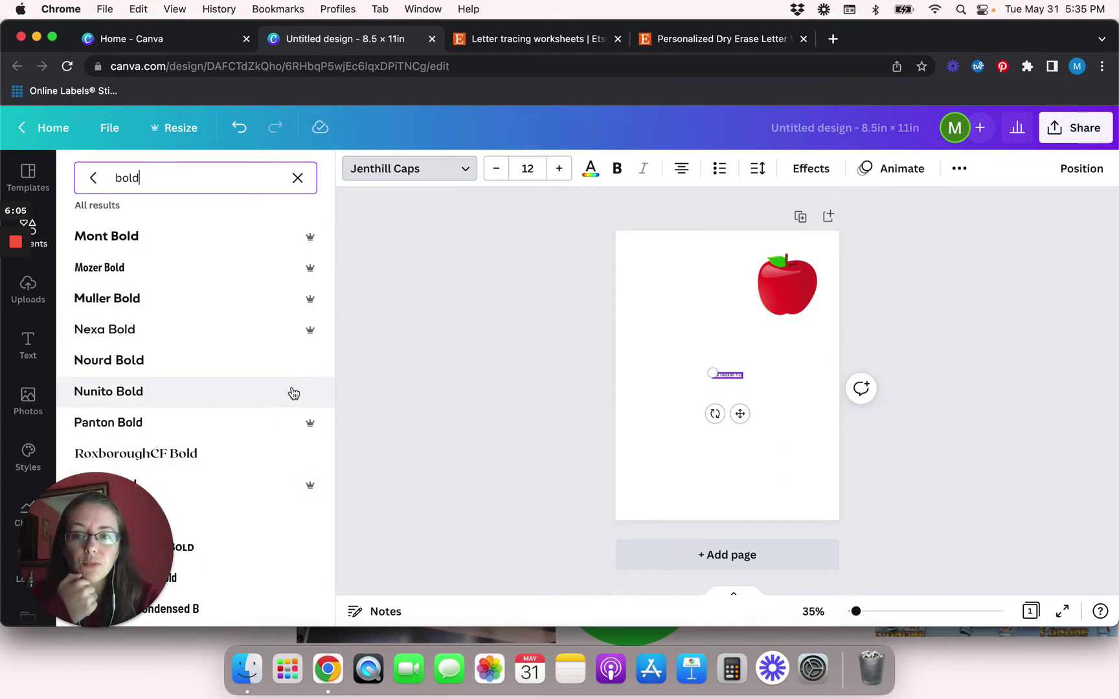
mouse_move(310, 283)
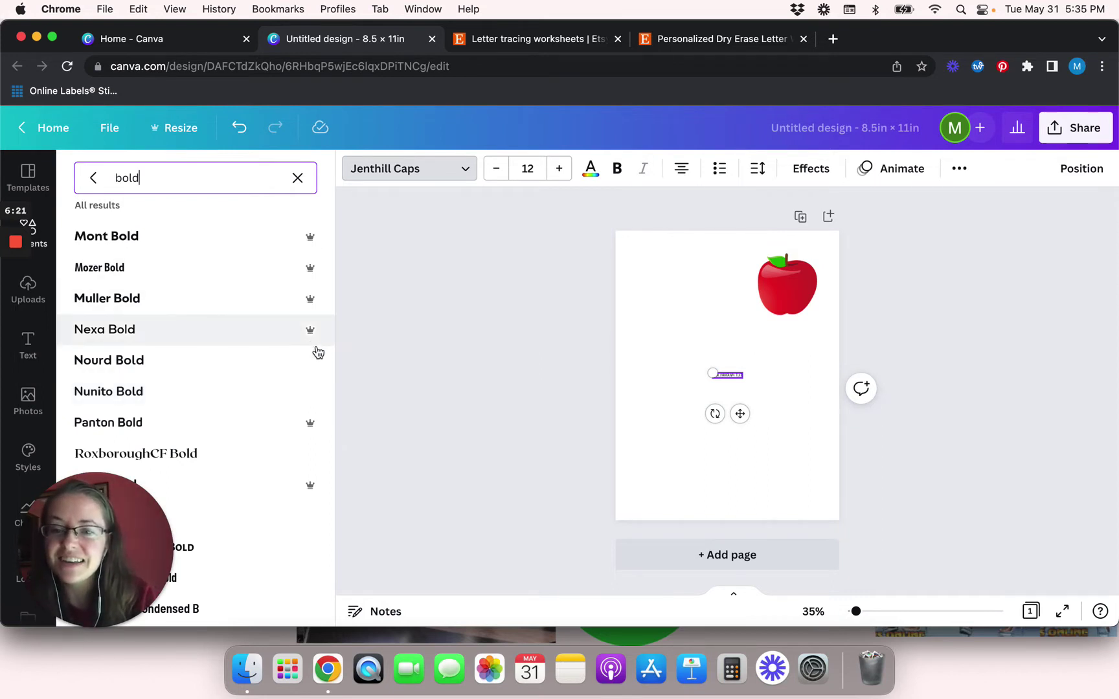
double_click(727, 375)
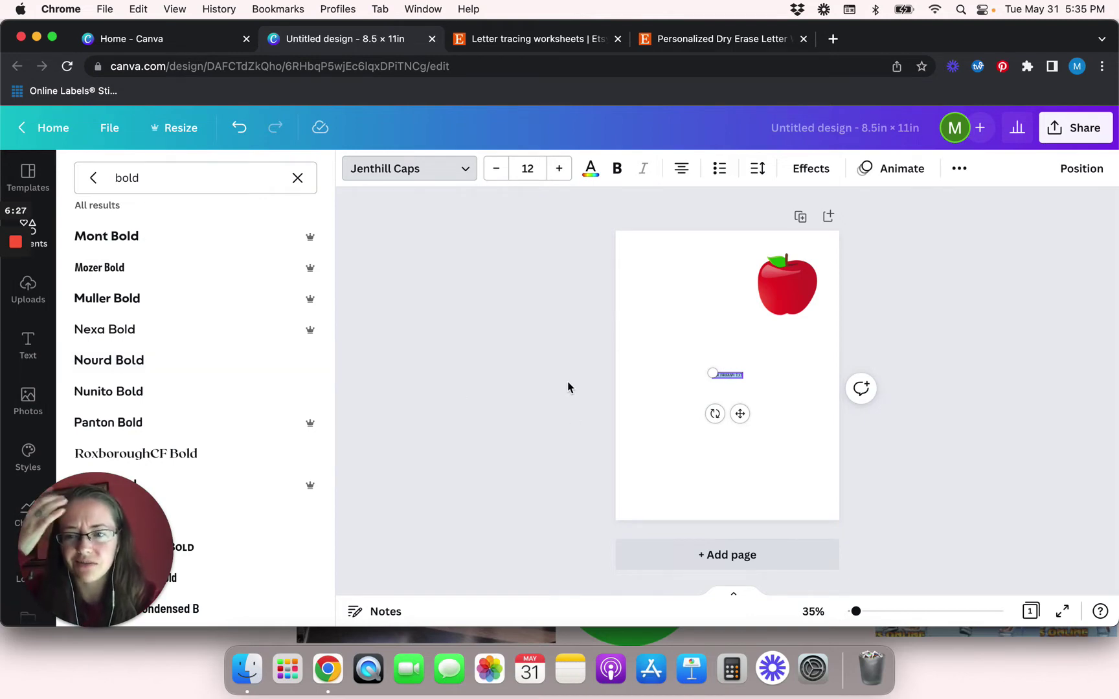
scroll(232, 370, down, 5)
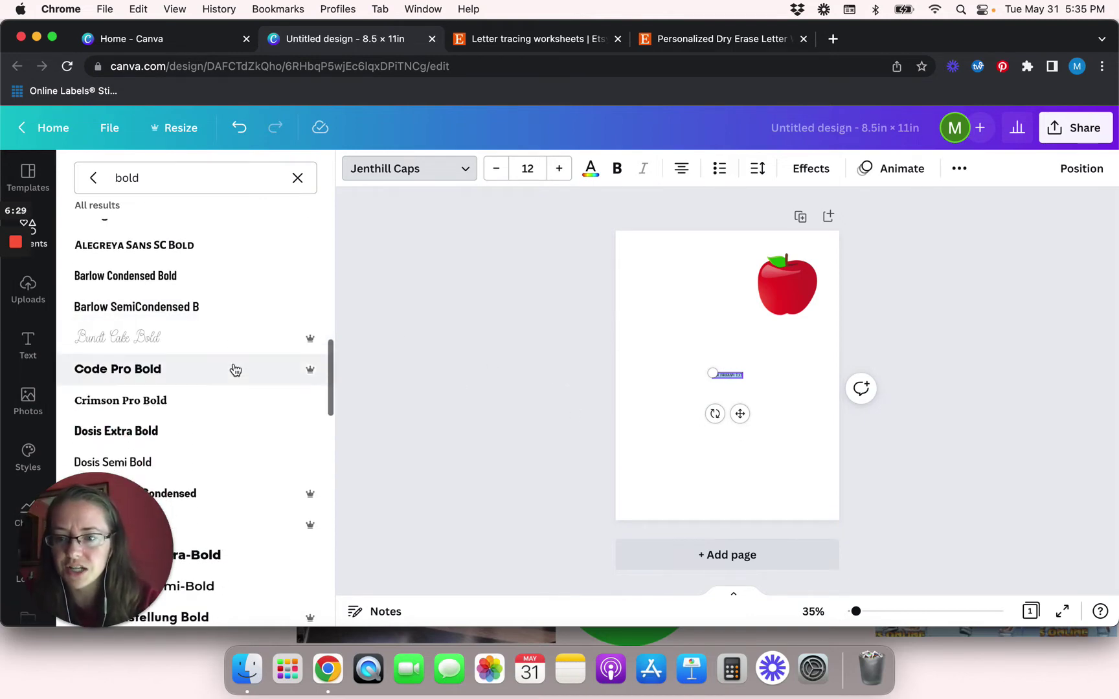
scroll(215, 427, down, 5)
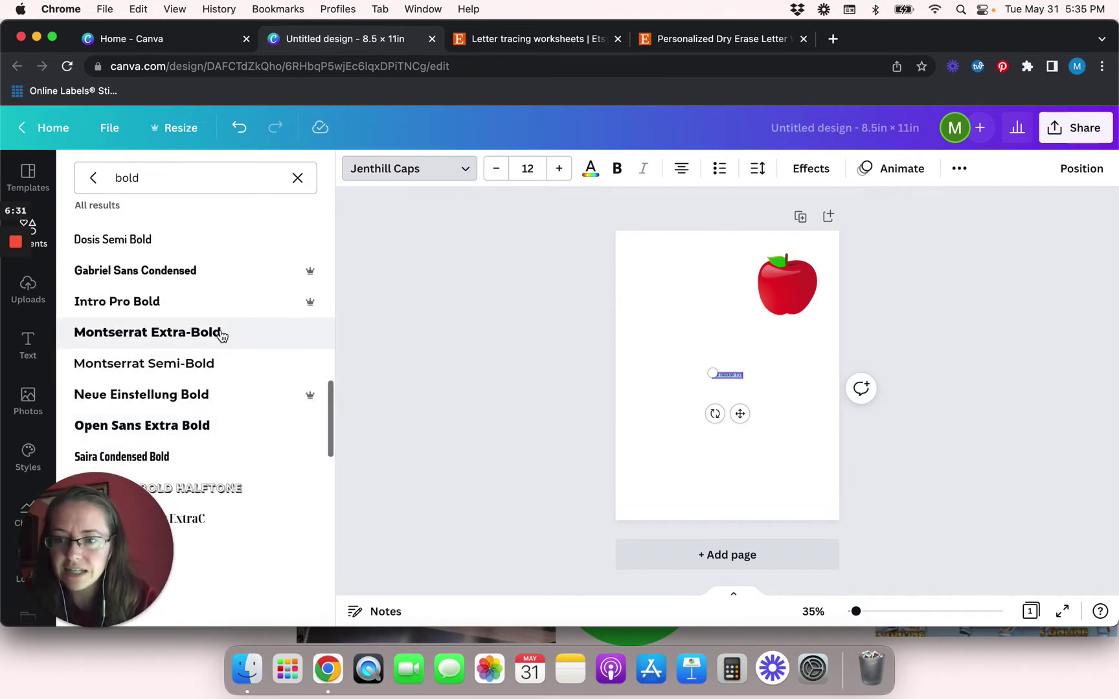
click(222, 335)
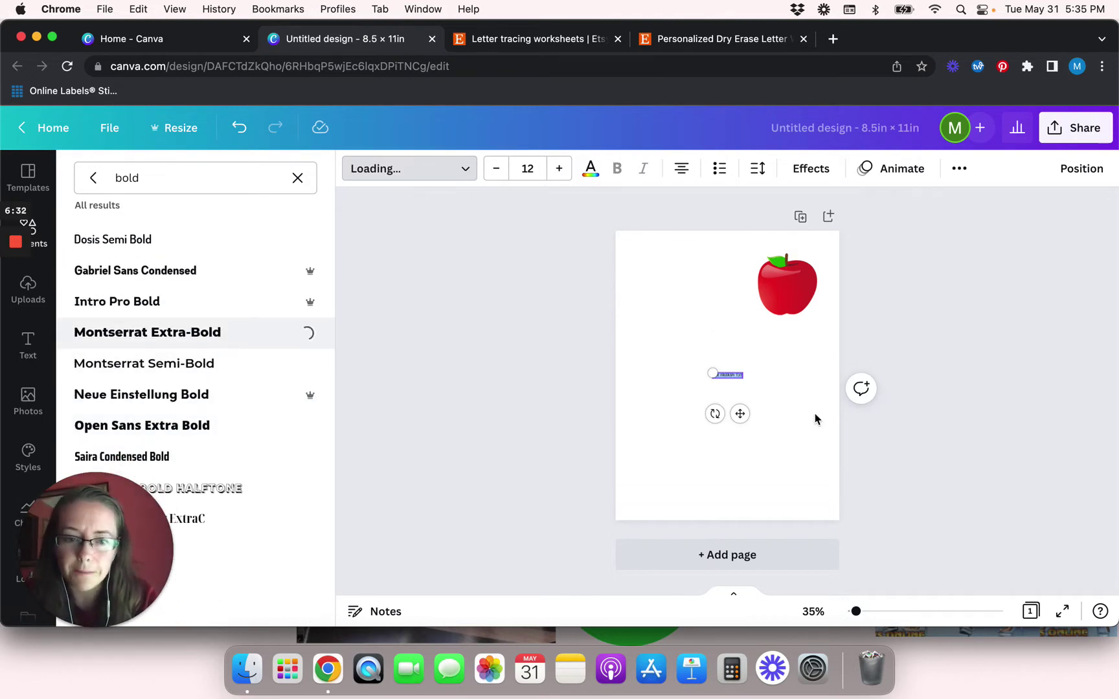
Replace the text with a capital "A", enlarge it to size 263 and place it in the page's upper left corner.
click(728, 374)
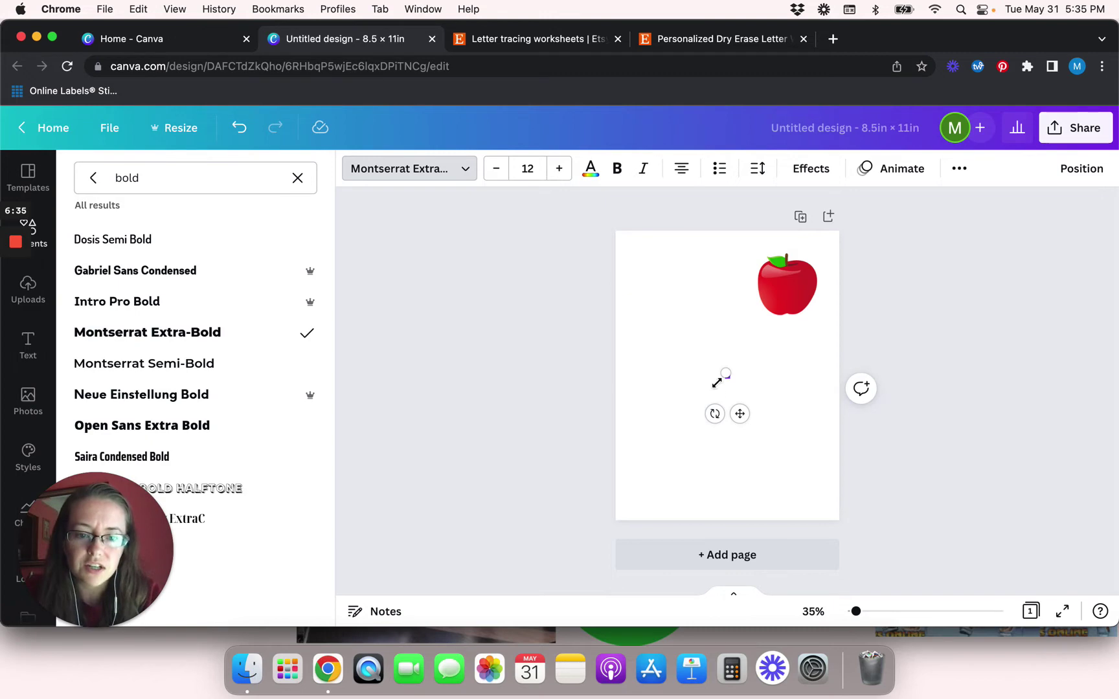
drag(724, 380, 569, 428)
click(784, 486)
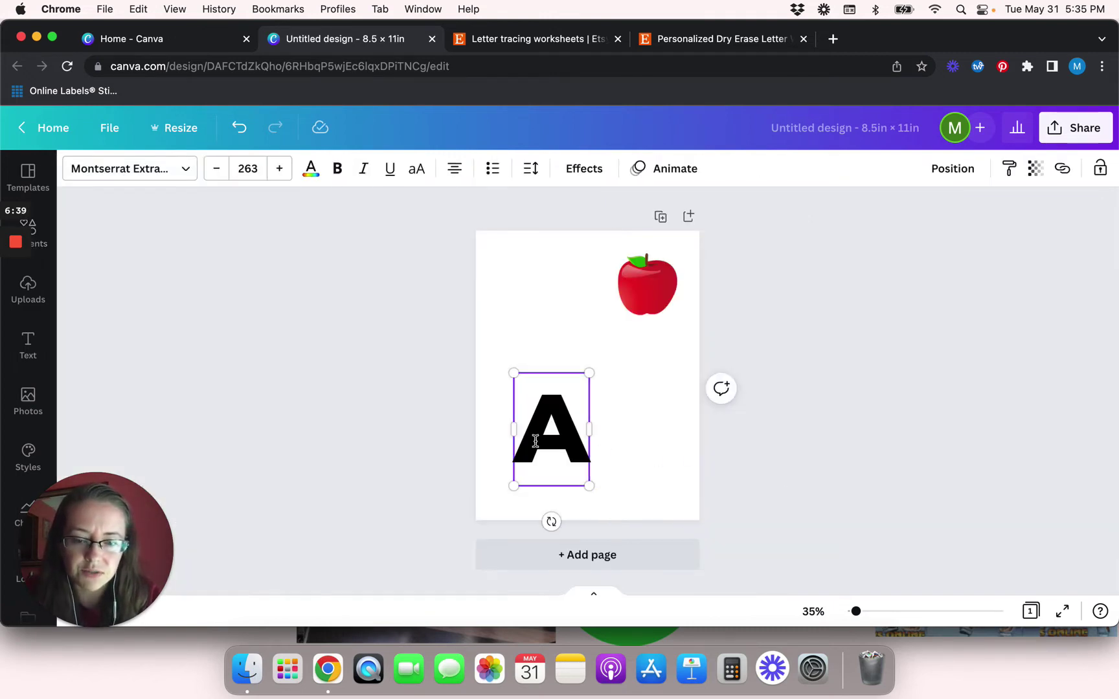
drag(556, 370, 545, 226)
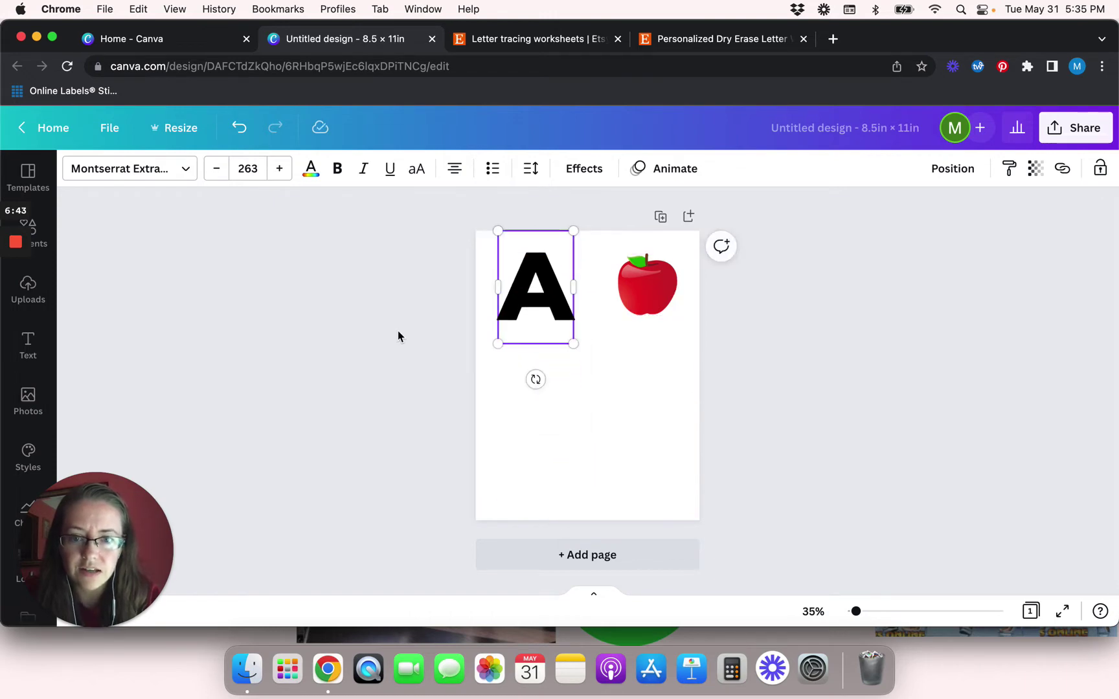
click(397, 330)
Duplicate the capital A, change the copy to a lowercase "a" and align it directly to the right of the capital.
click(538, 309)
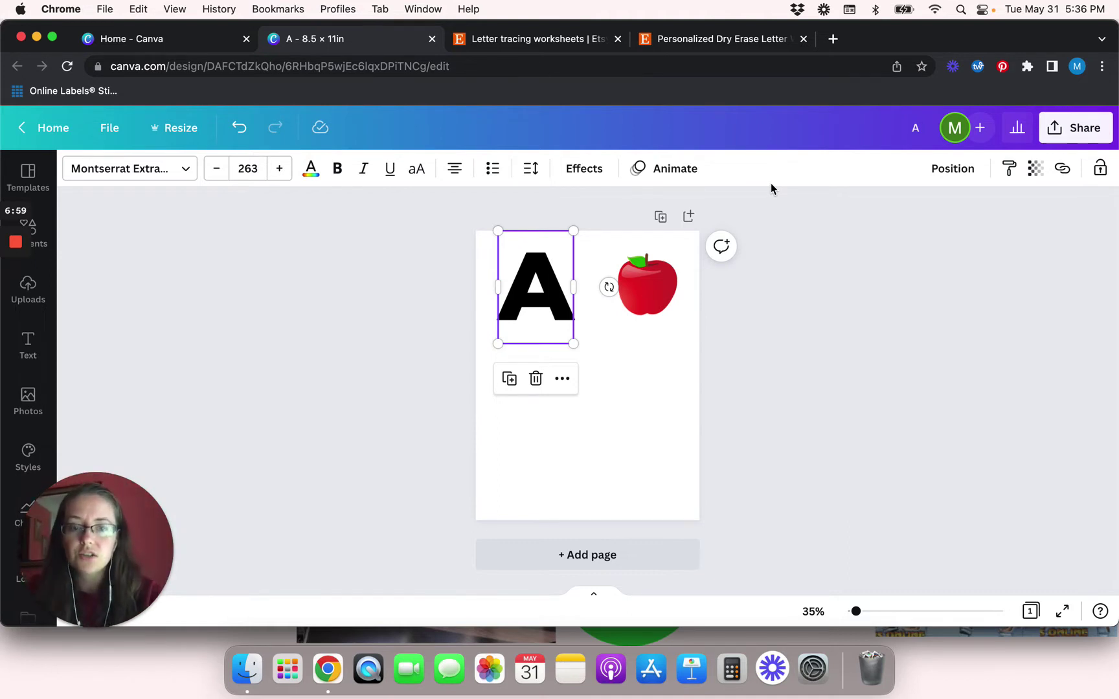
key(Right)
key(Down)
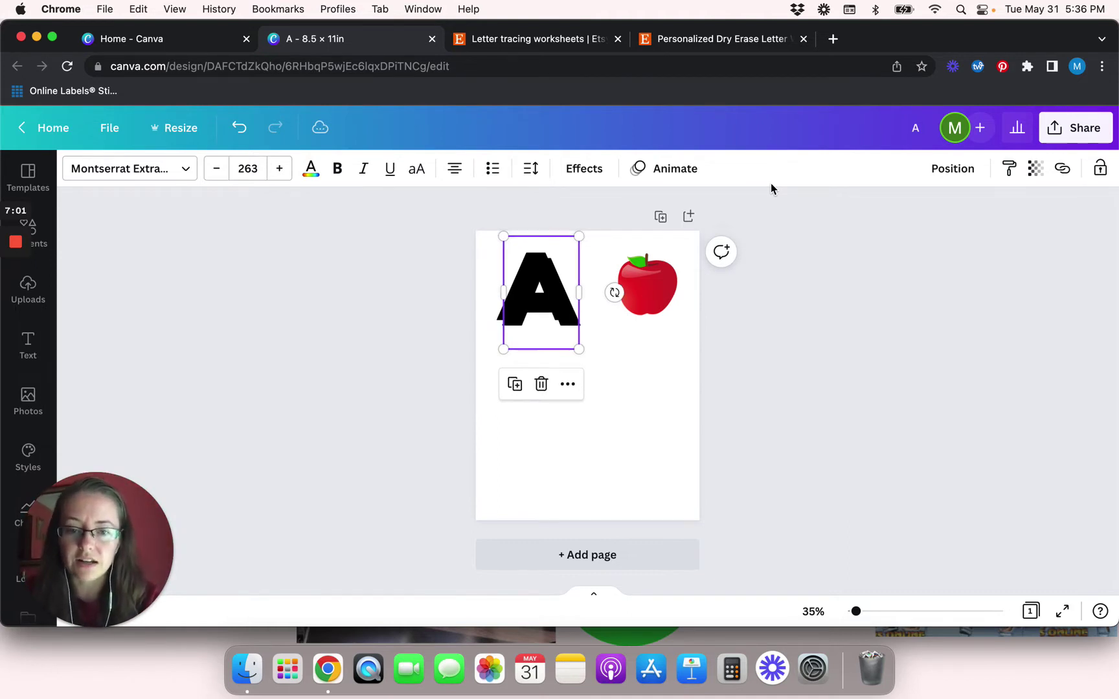
double_click(543, 302)
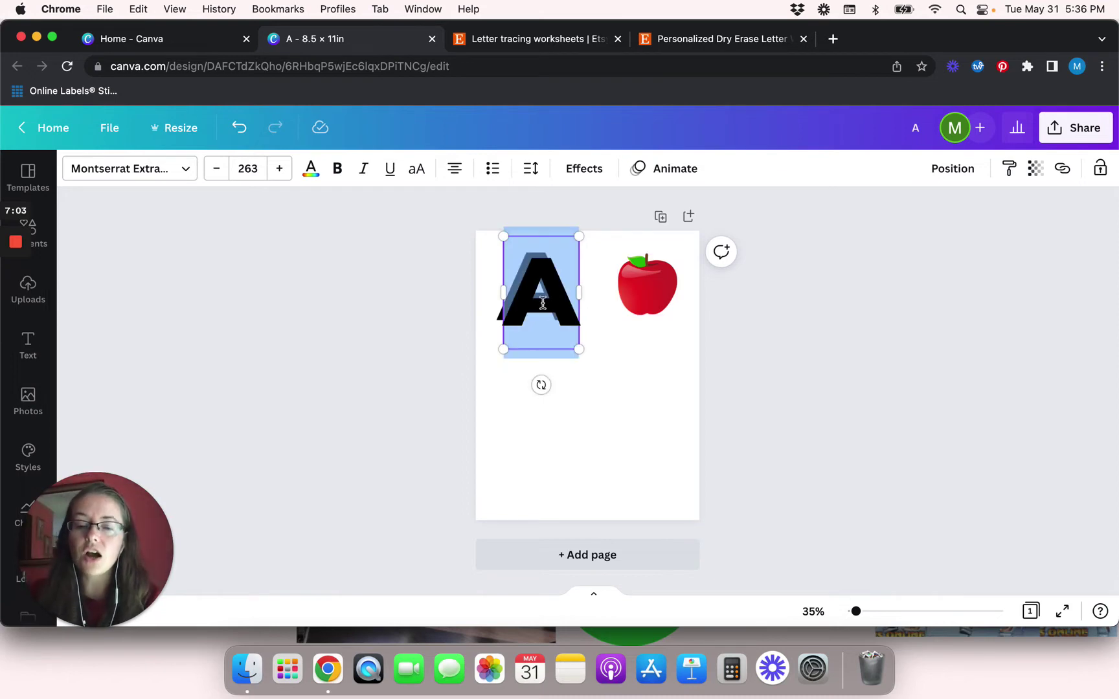
text(a)
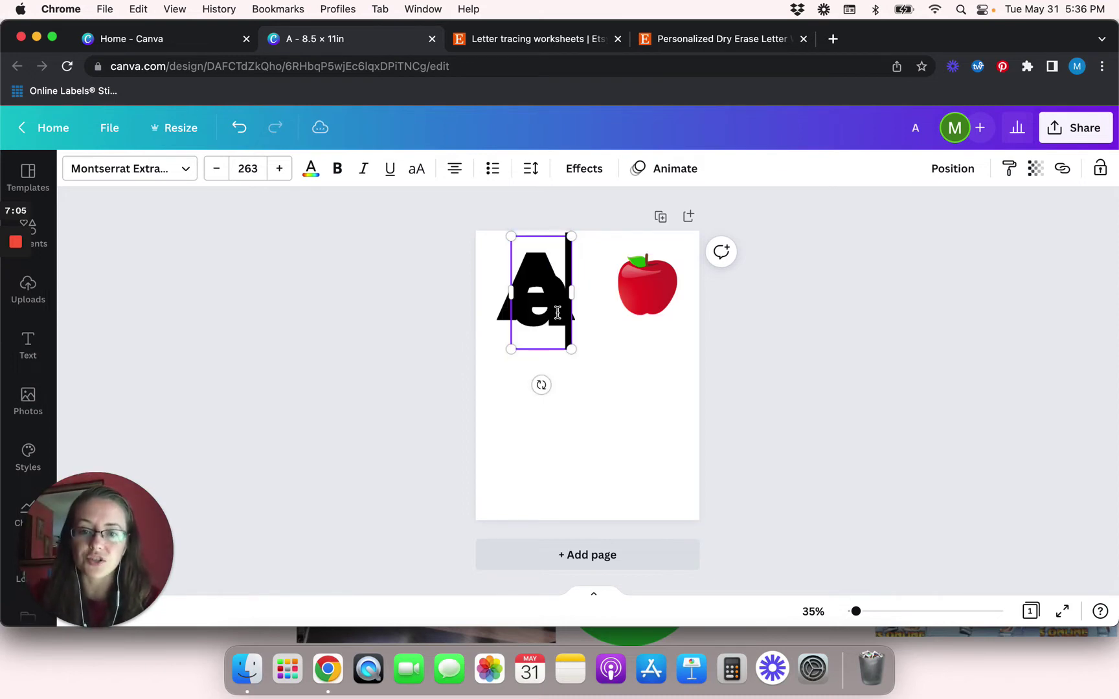
click(423, 381)
drag(525, 319, 584, 314)
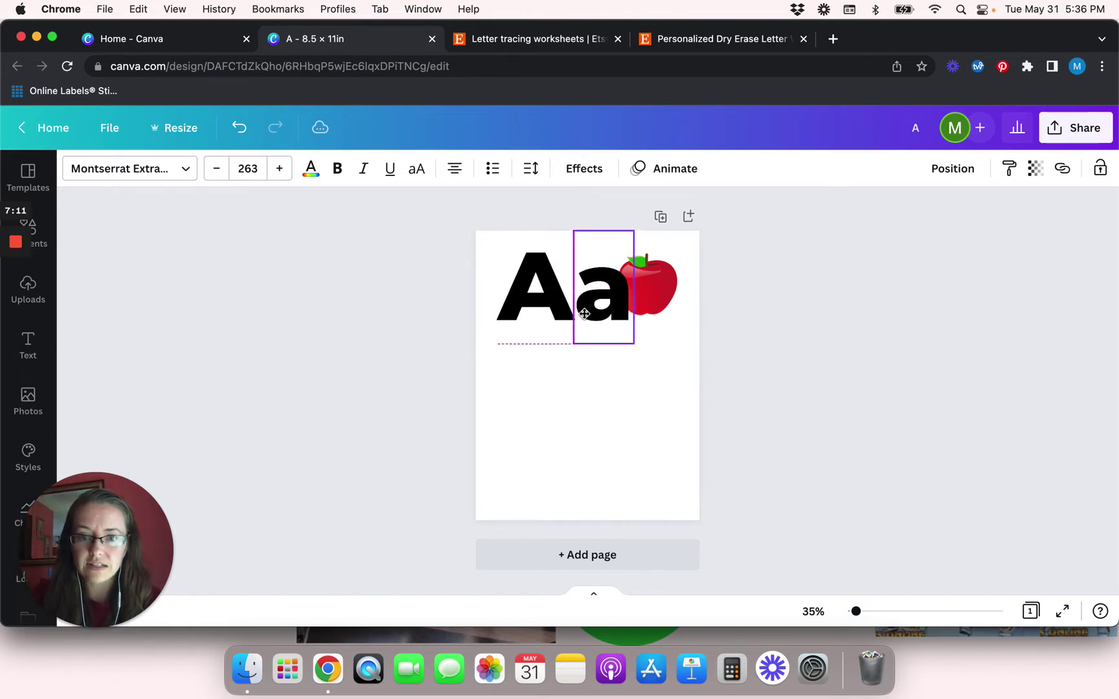
Shrink the capital "A" and lowercase "a" together to size 209 so they fit beside the apple.
click(437, 307)
drag(438, 282, 634, 332)
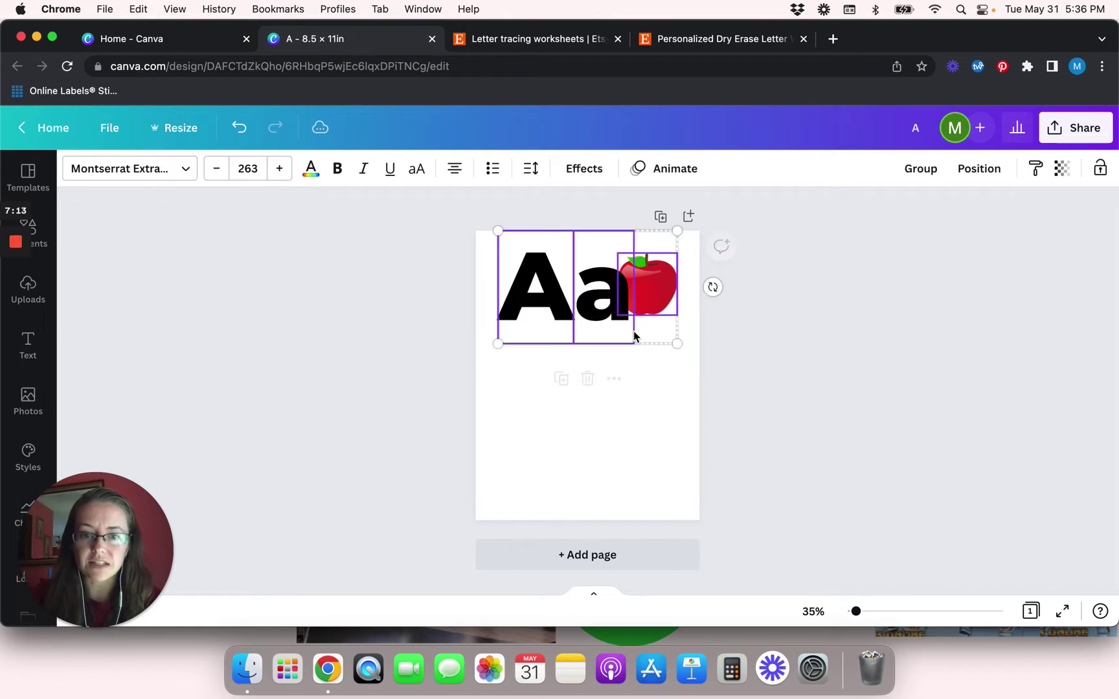
click(384, 329)
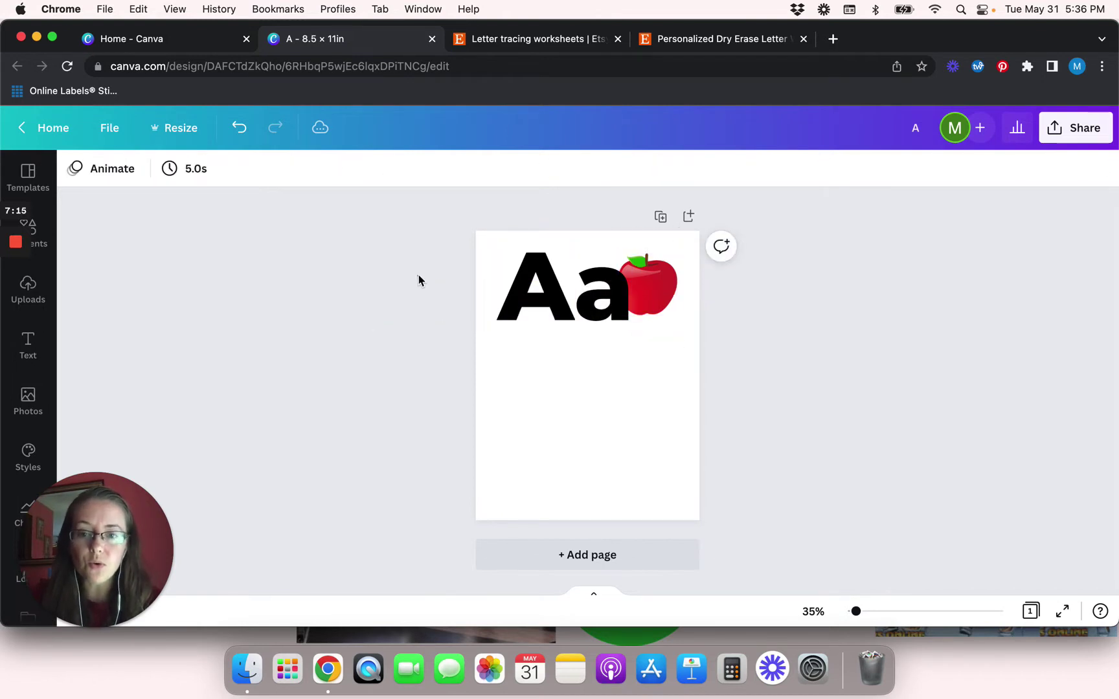
drag(419, 277, 591, 287)
click(493, 318)
click(400, 332)
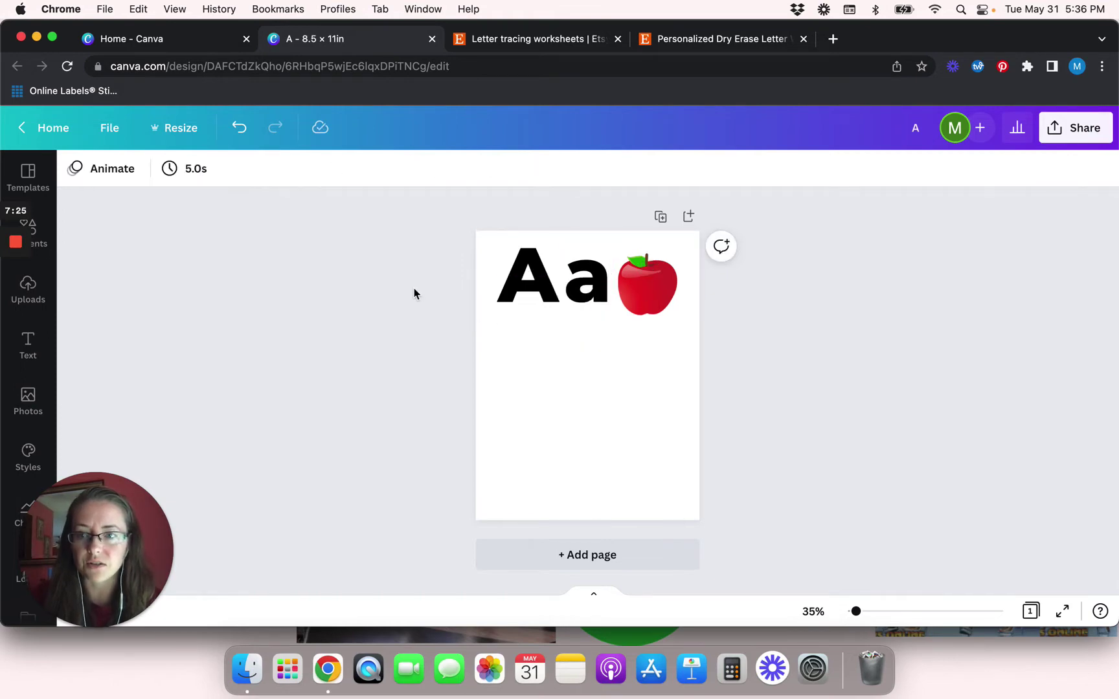
Search the fonts for "raleway" and try Raleway Heavy on the lowercase "a".
click(600, 294)
click(162, 178)
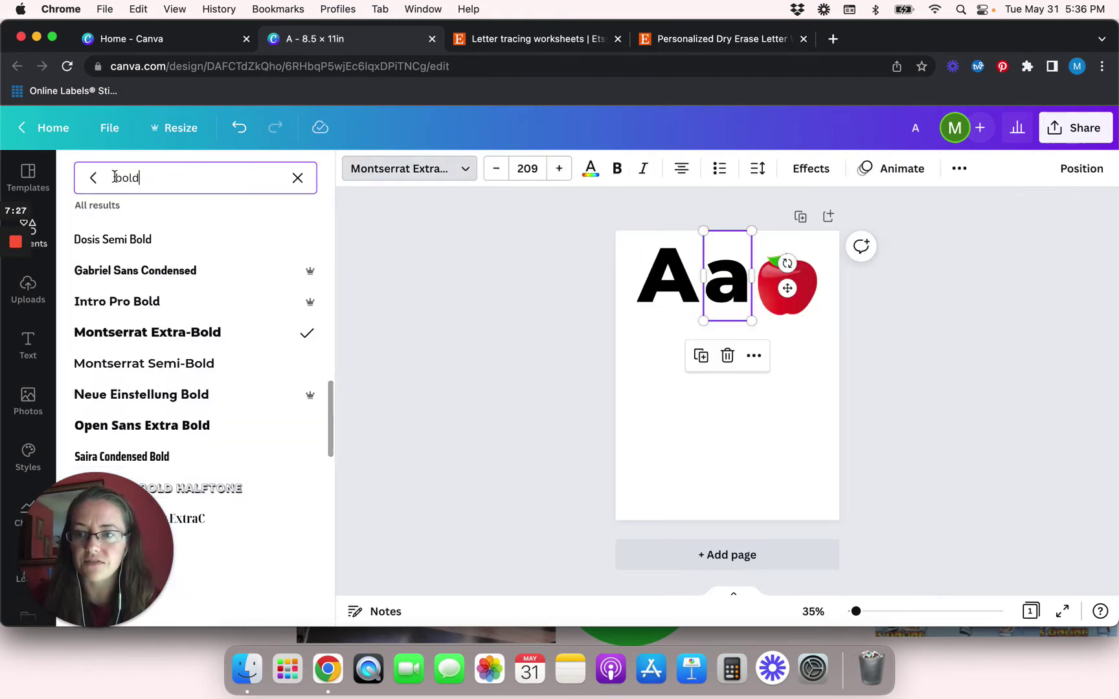
double_click(149, 179)
text(raleway)
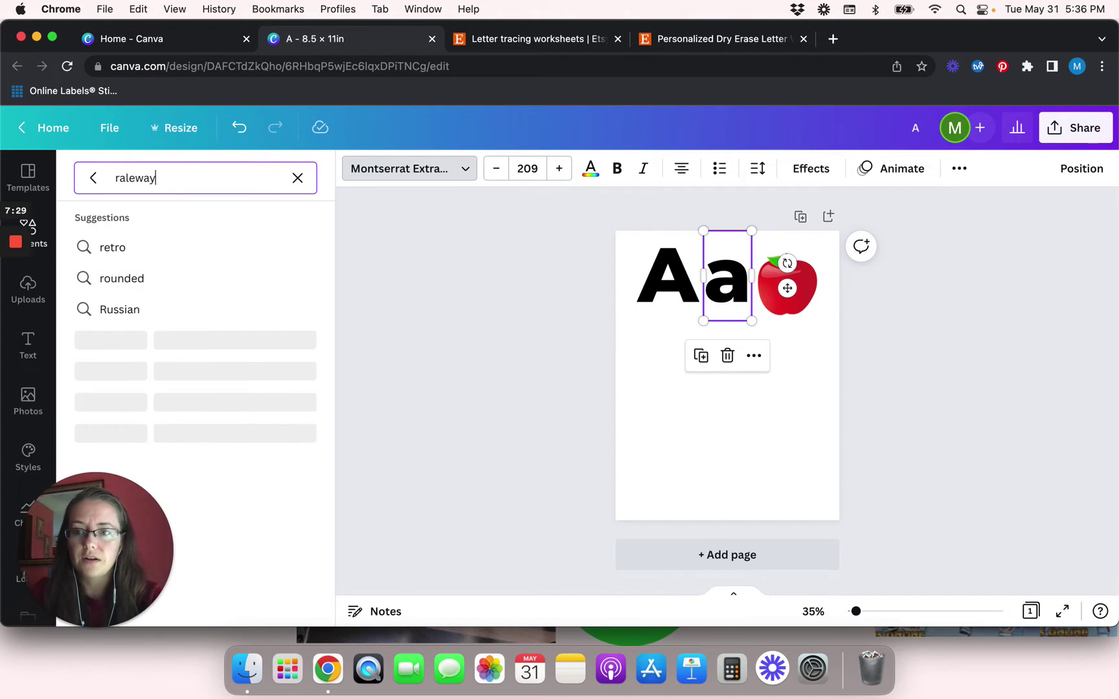
click(130, 285)
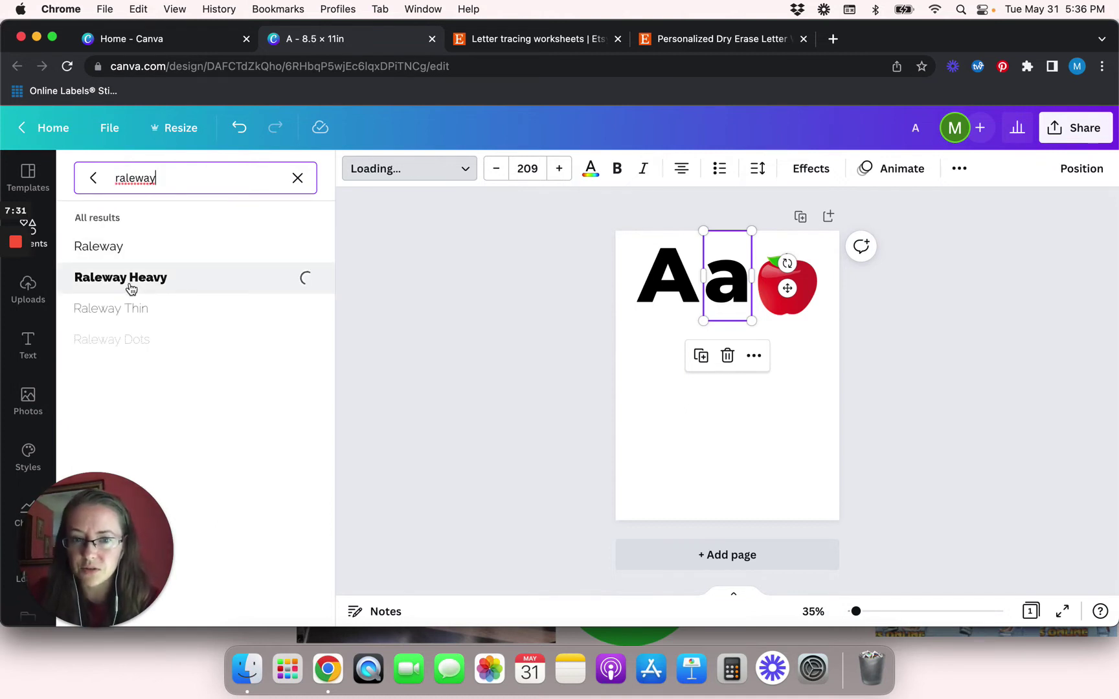
click(93, 179)
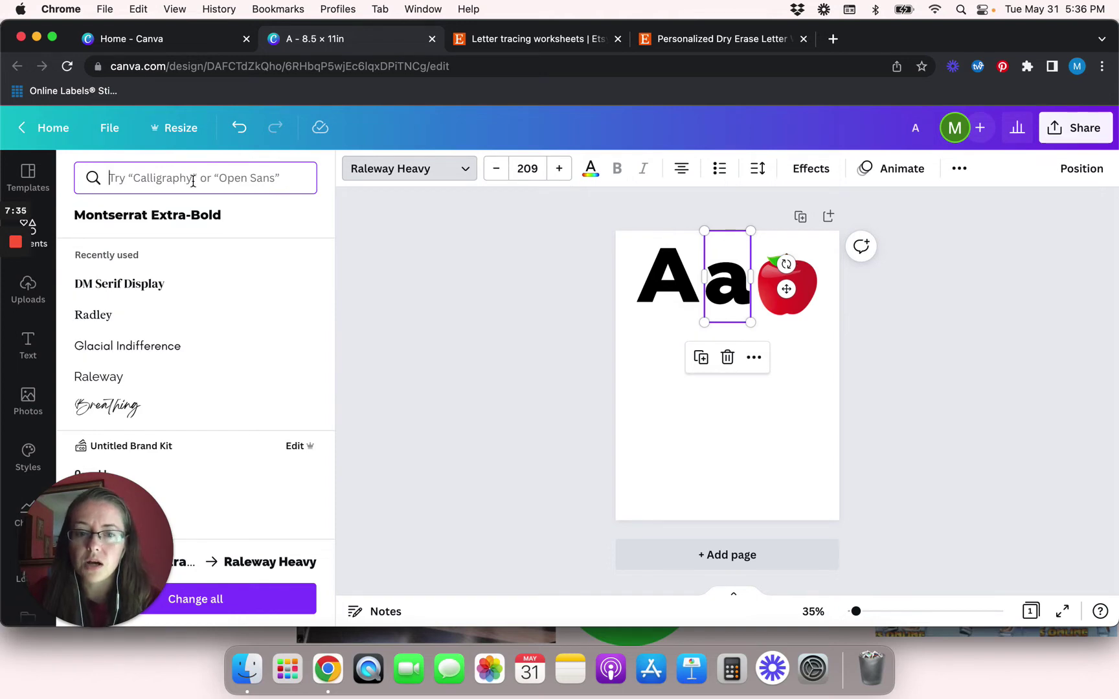
Glance at the Etsy worksheet results, return to the design and set the lowercase "a" in bold Glacial Indifference.
click(532, 40)
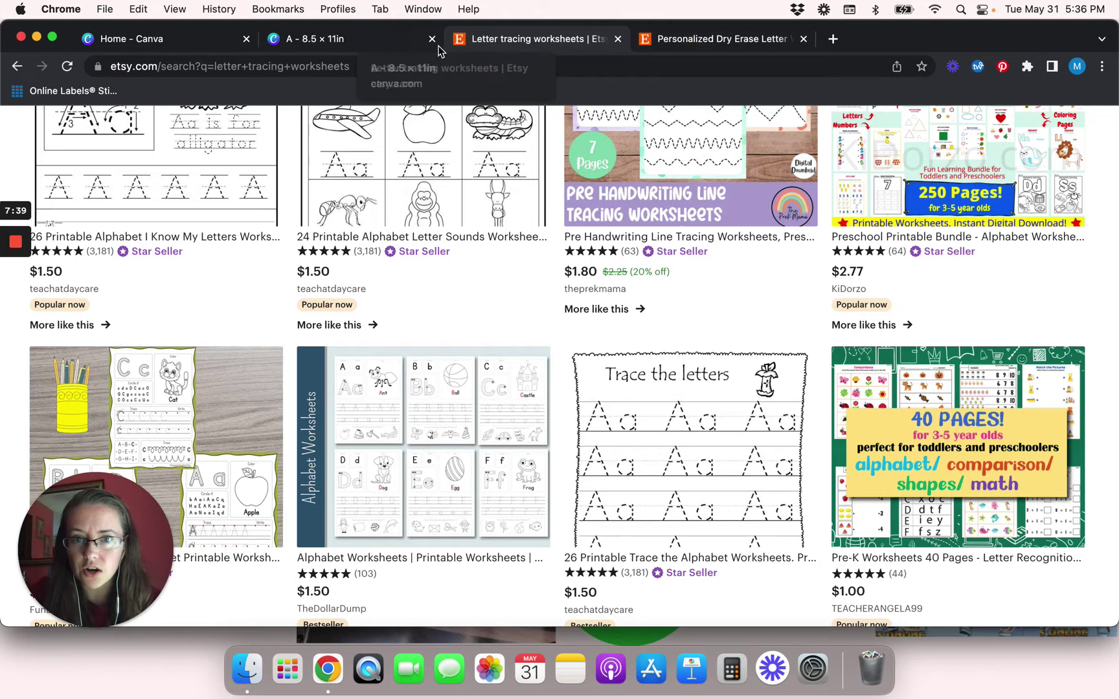
click(365, 42)
click(214, 176)
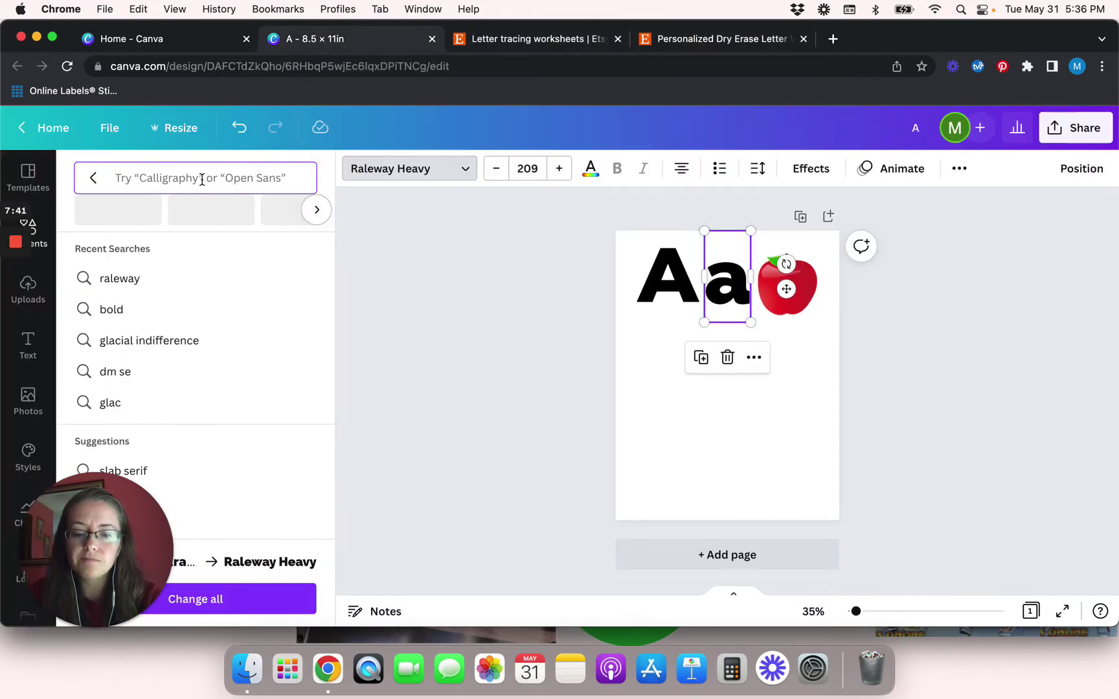
text(glacial)
click(141, 260)
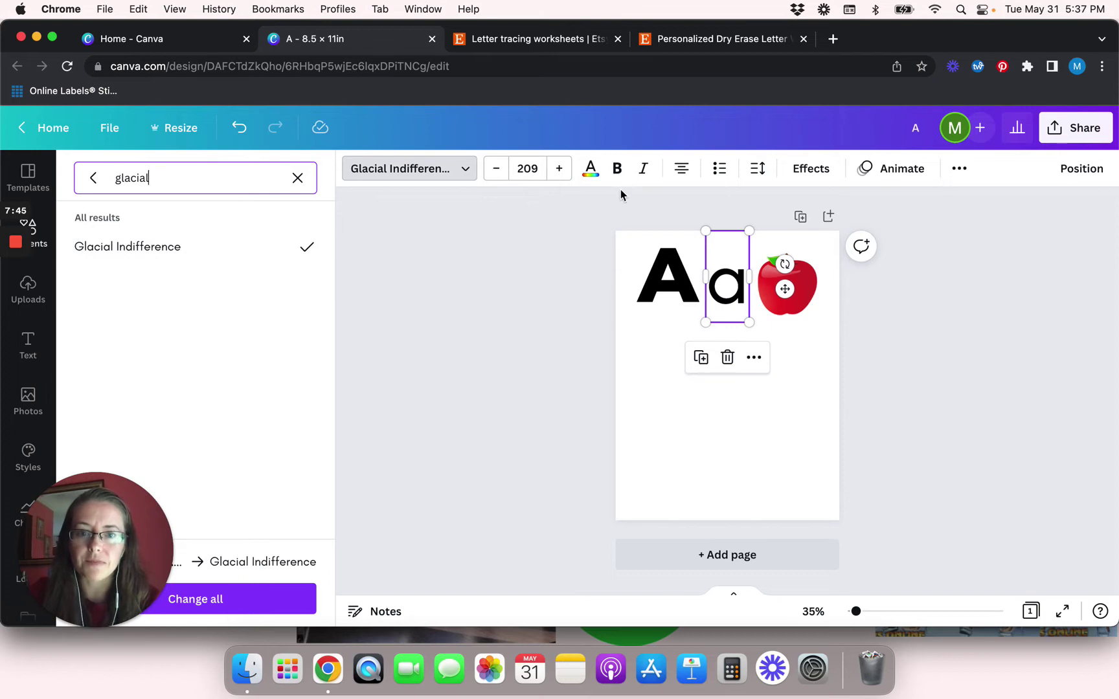
click(617, 168)
Apply bold Glacial Indifference to the capital "A" to match the lowercase letter.
click(671, 305)
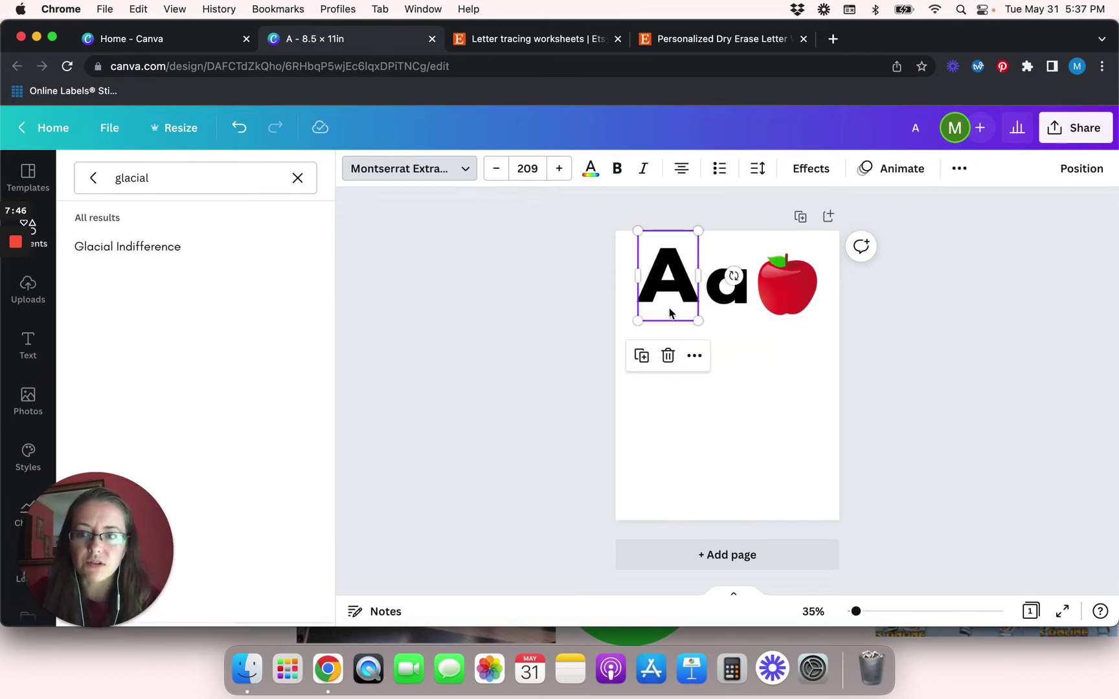
click(184, 248)
click(617, 169)
click(405, 332)
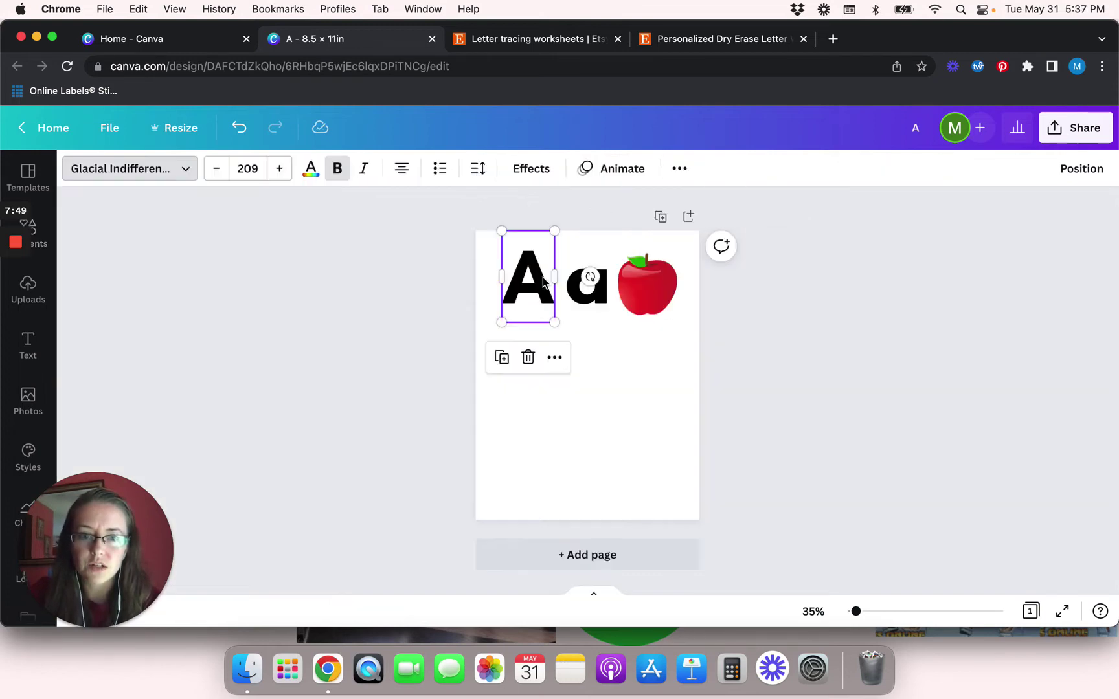
click(406, 334)
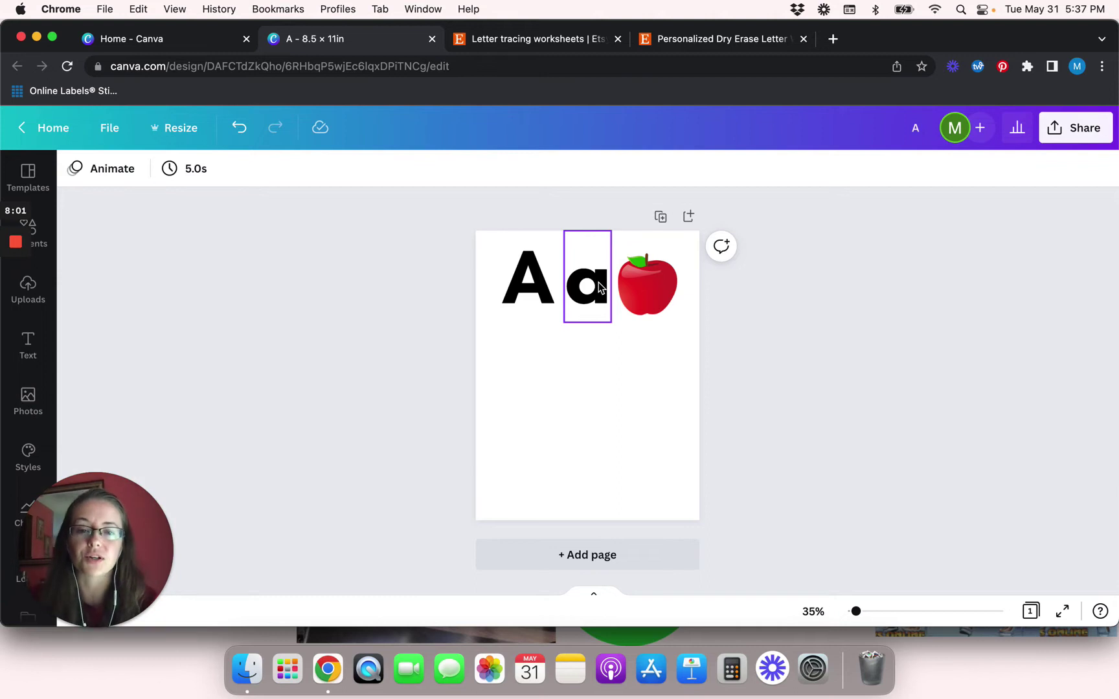
Enlarge both letters to size 238 and place them side by side, close to the left of the apple.
drag(542, 287, 552, 287)
drag(456, 292, 580, 298)
click(400, 317)
click(576, 304)
click(439, 334)
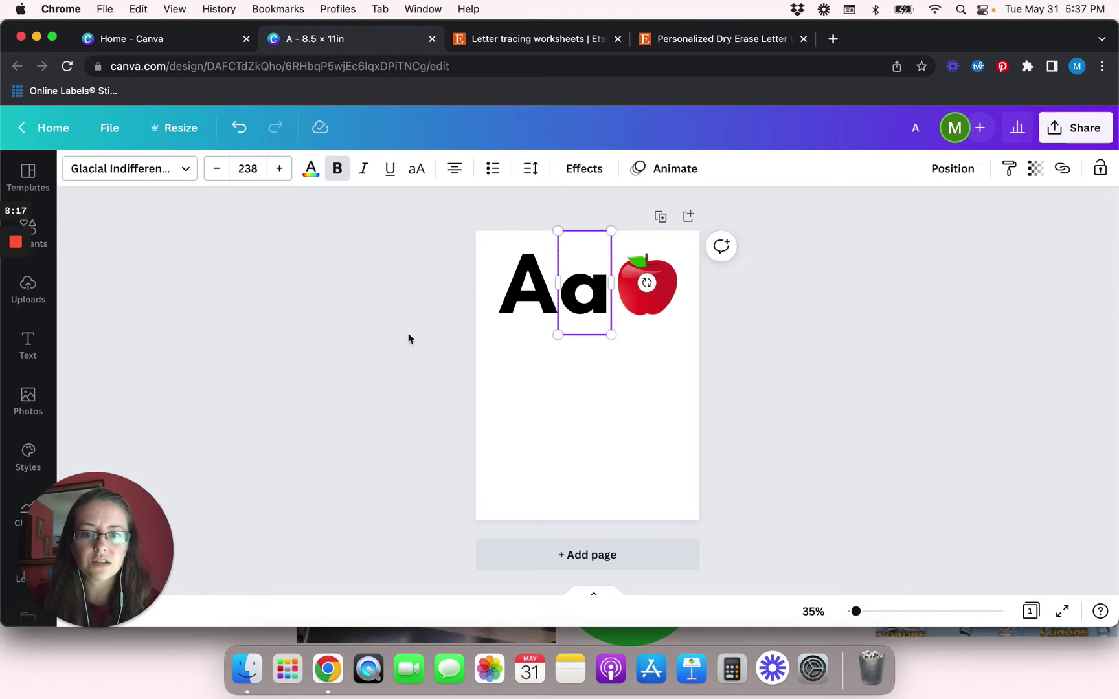
click(408, 337)
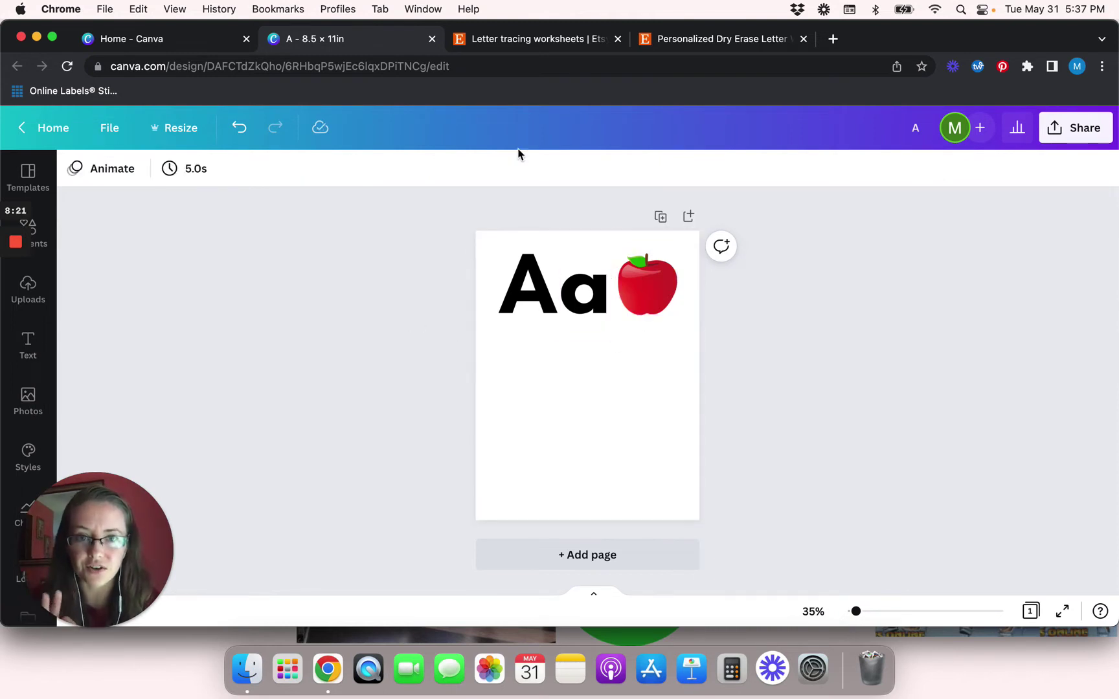
After checking the Etsy dry erase letter guide, add a line to the worksheet spanning margin to margin just beneath the letters.
click(709, 40)
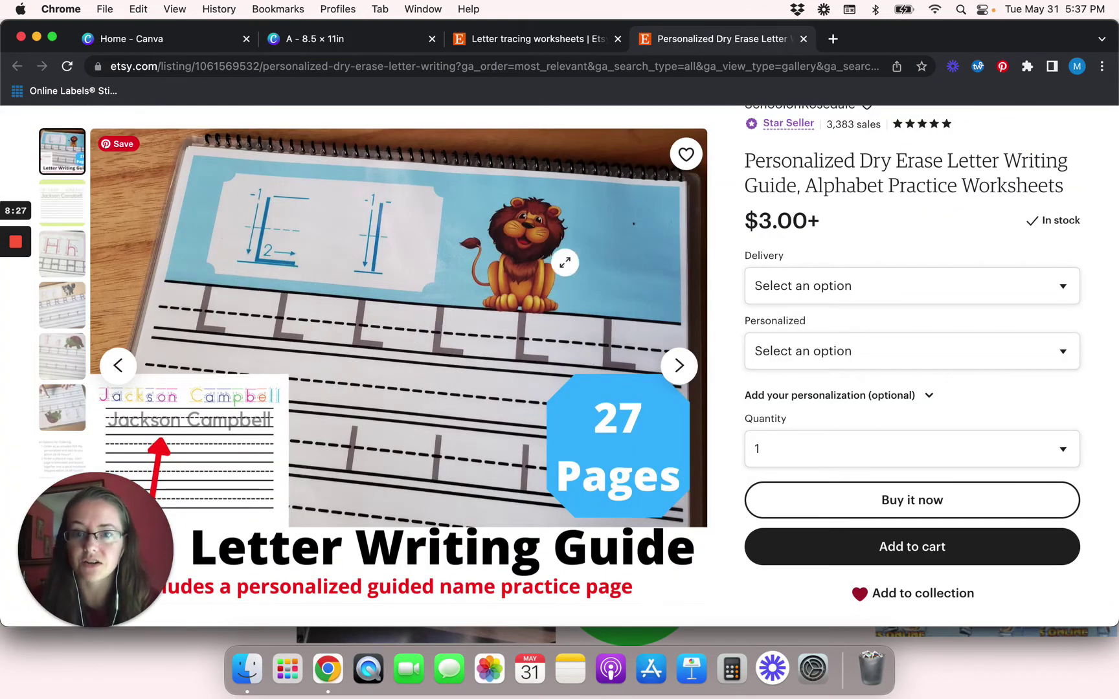
click(338, 43)
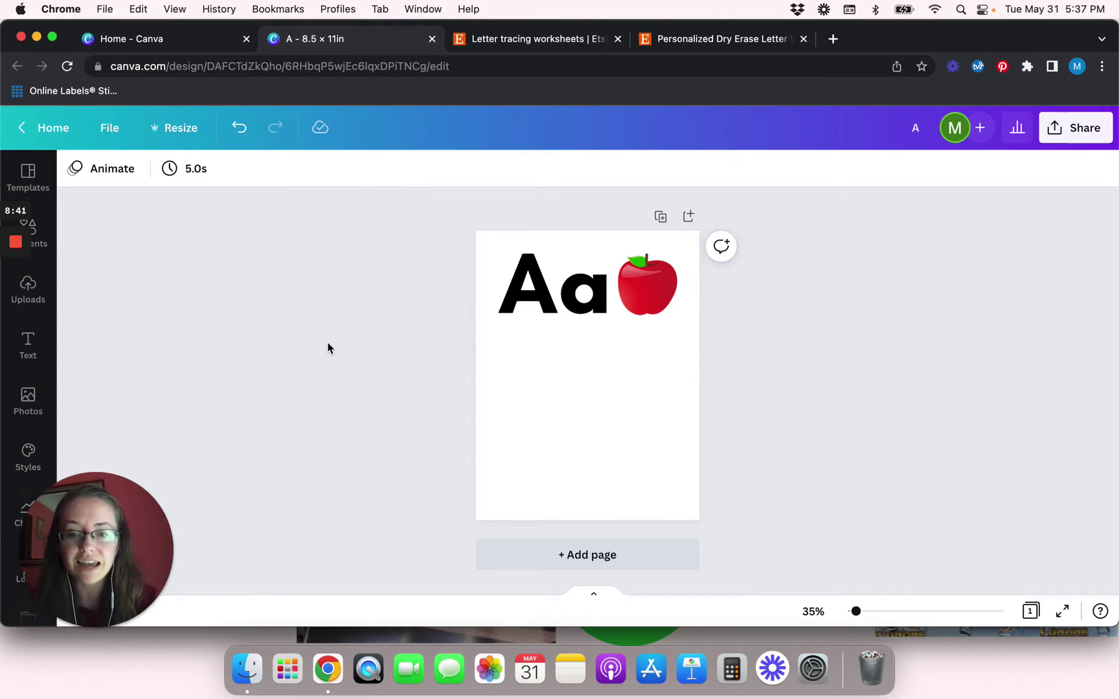
key(l)
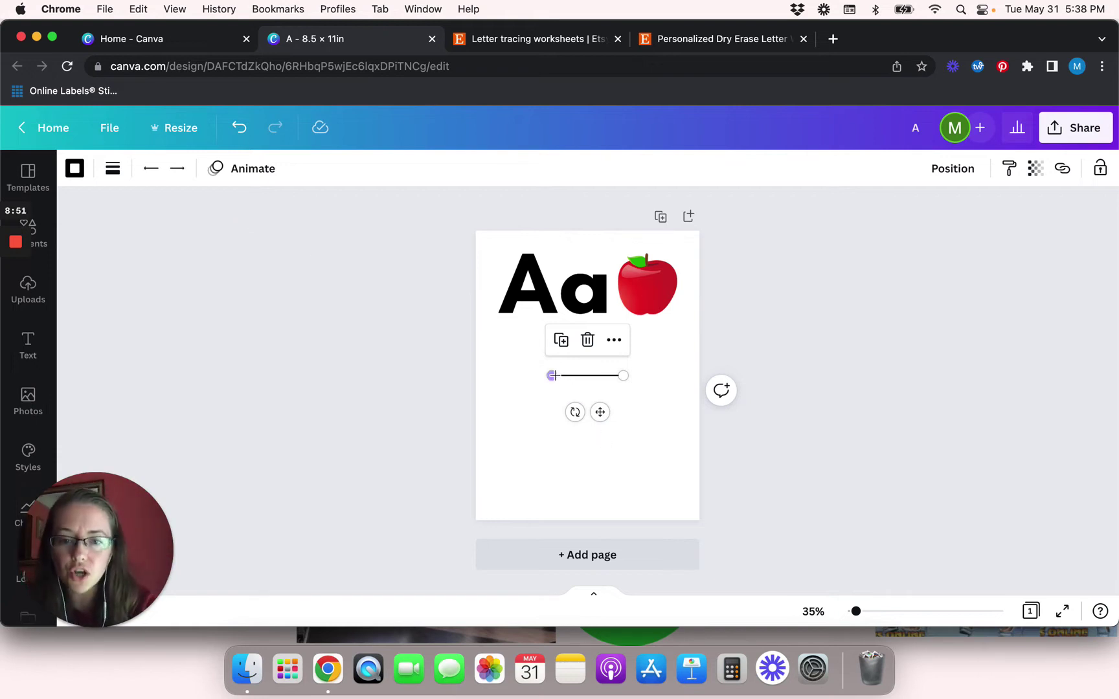
drag(551, 376, 492, 375)
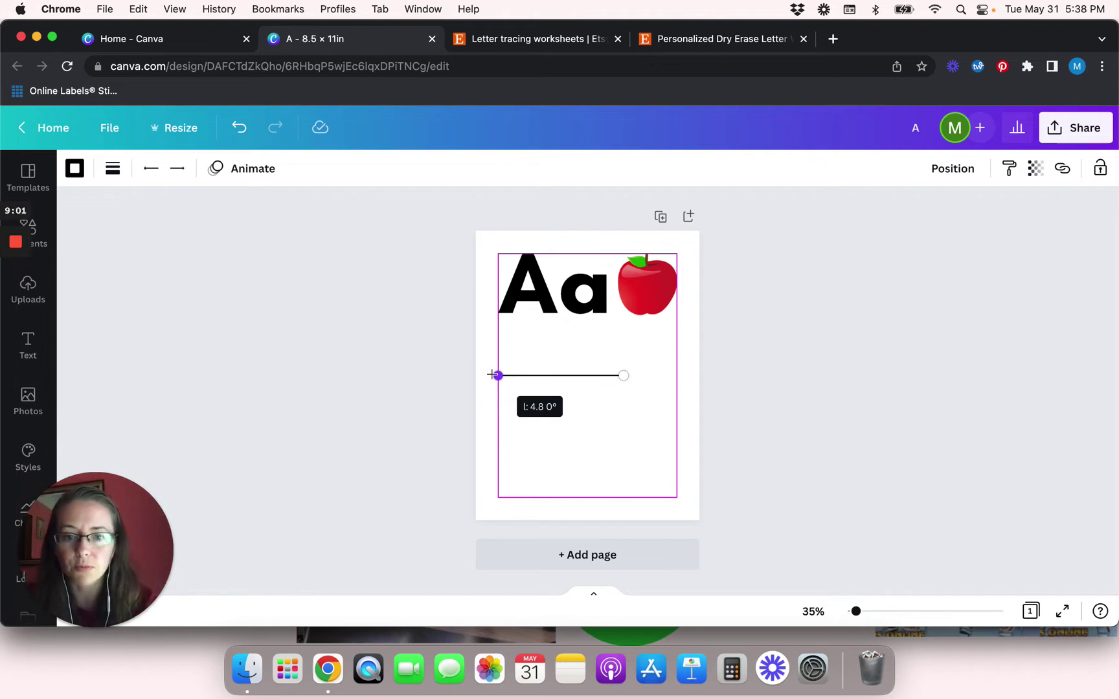
drag(492, 375, 492, 374)
drag(622, 376, 671, 382)
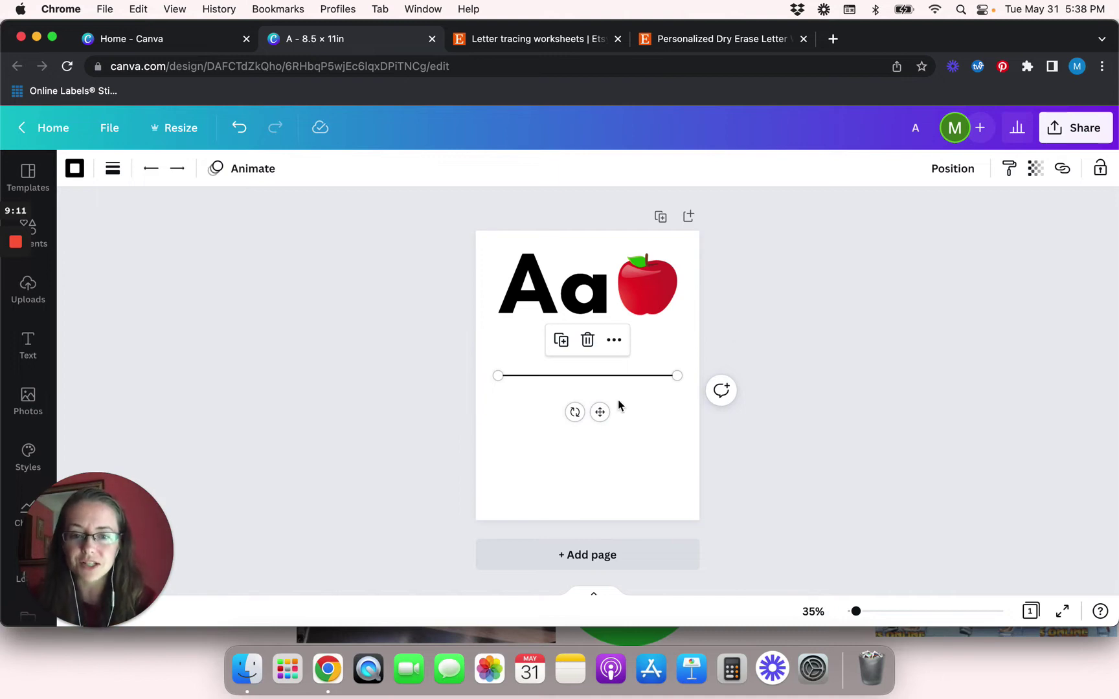
drag(602, 411, 601, 365)
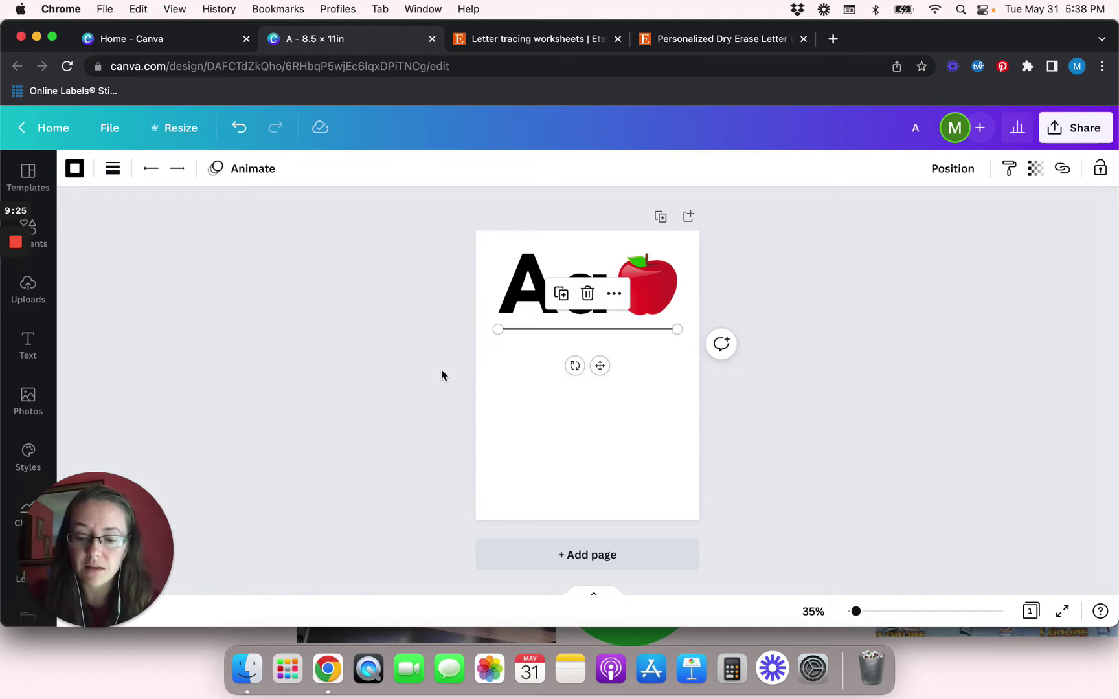
Duplicate the line below itself and repeat the offset copy until the page has six evenly spaced writing lines.
key(super+d)
drag(605, 371, 595, 391)
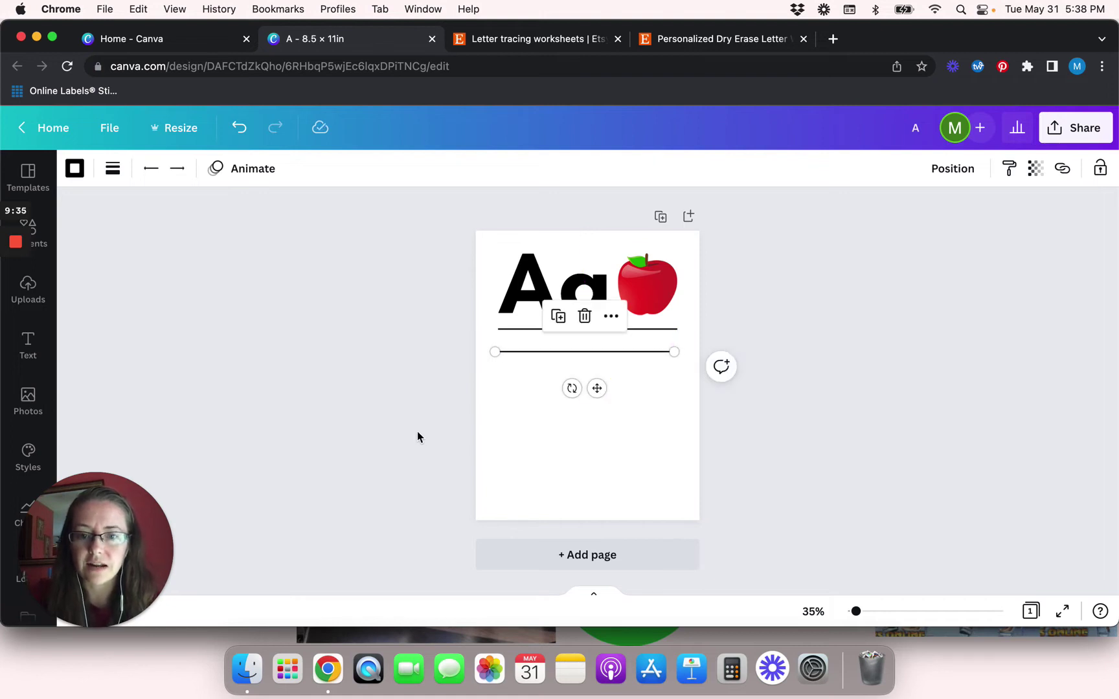
key(super+d)
key(super+d)
key(super+d)
key(super+d)
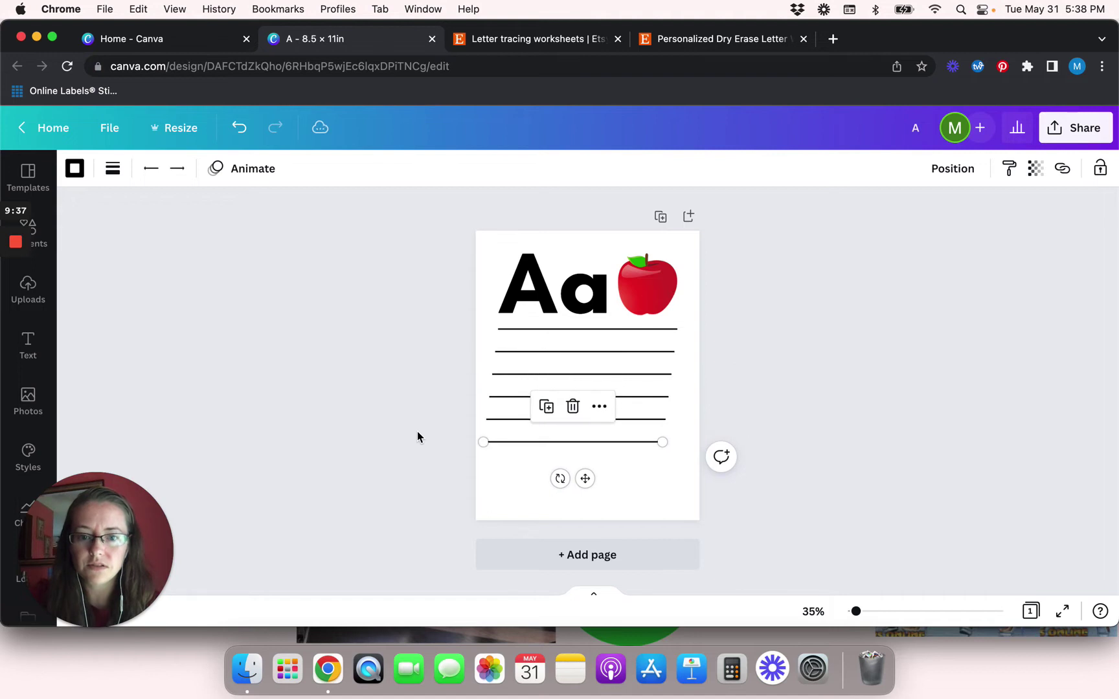
click(411, 456)
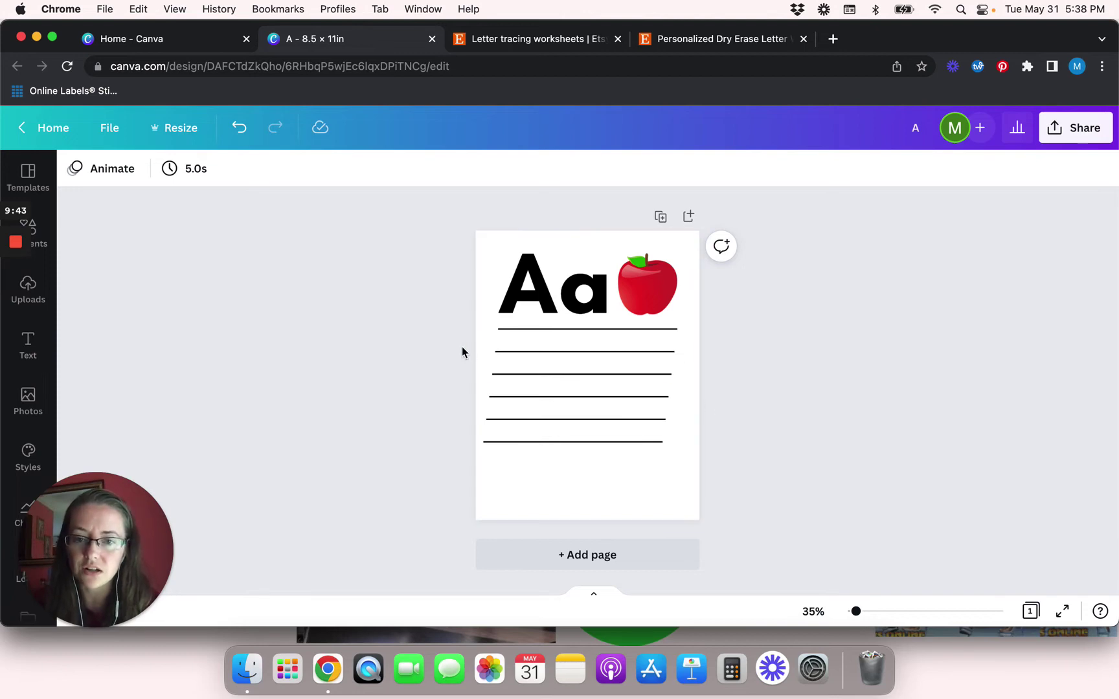
mouse_move(449, 329)
mouse_down()
mouse_move(507, 343)
mouse_move(521, 378)
mouse_move(441, 343)
mouse_up()
click(624, 334)
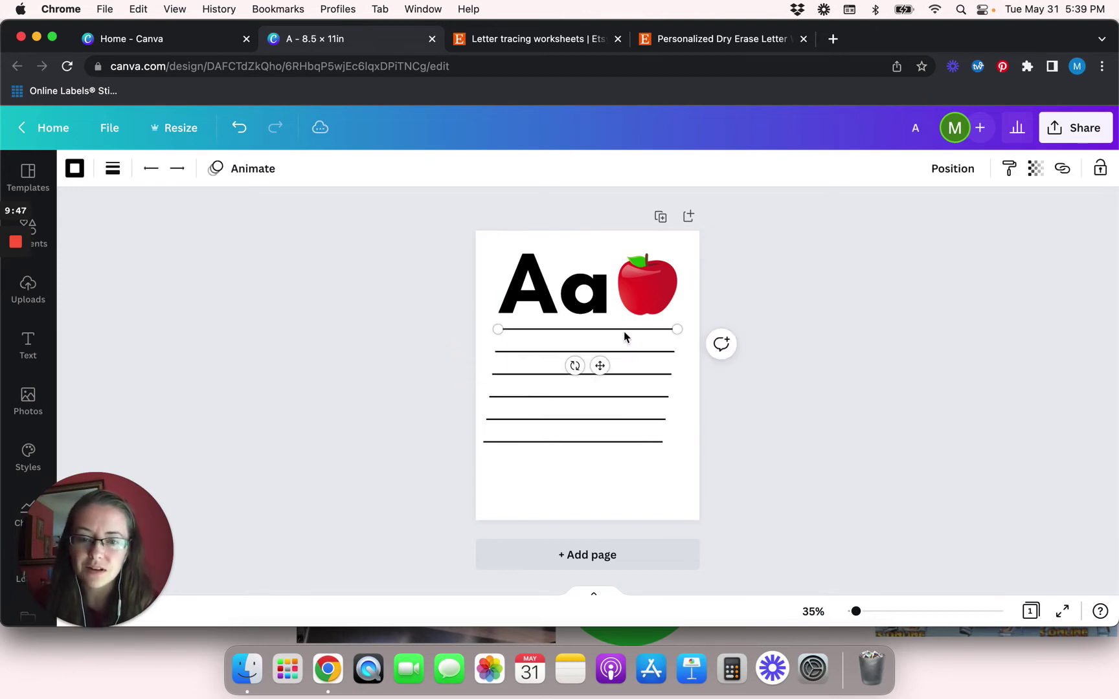
shift+click(527, 352)
shift+click(529, 375)
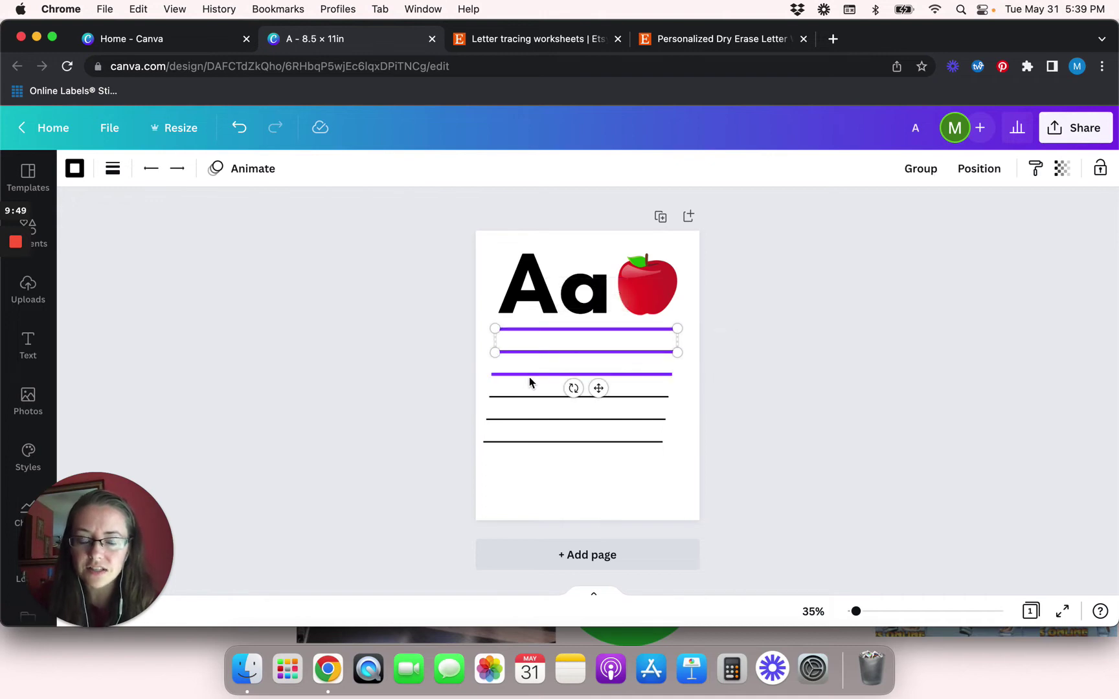
click(443, 369)
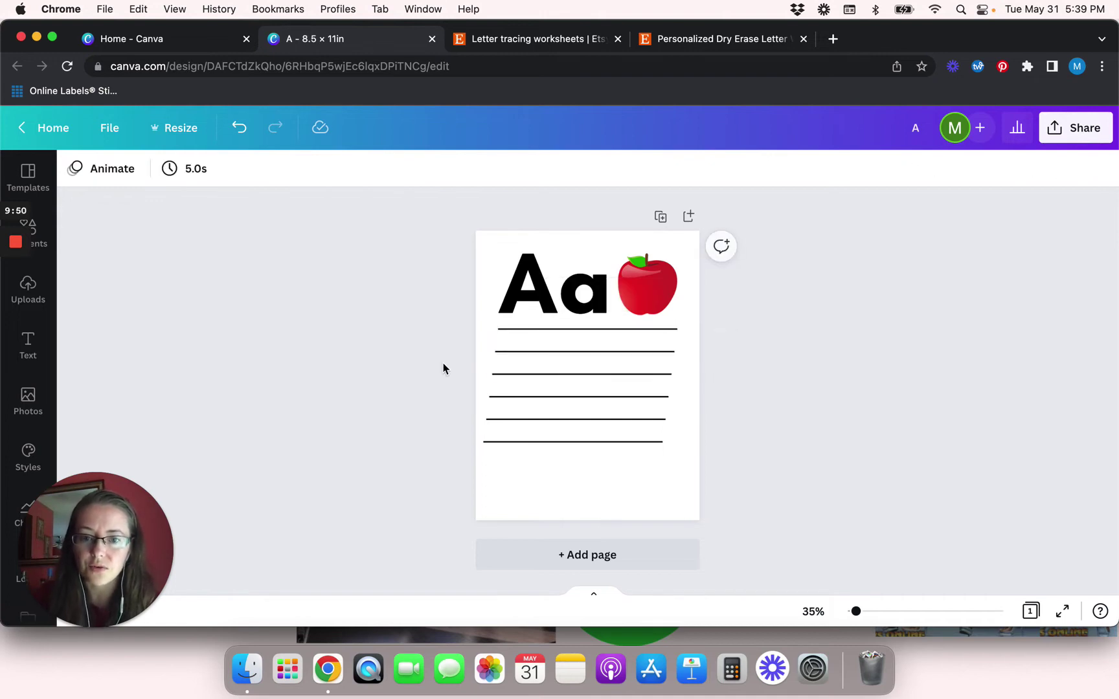
Select all six writing lines and apply Tidy up to align and space them evenly.
click(655, 334)
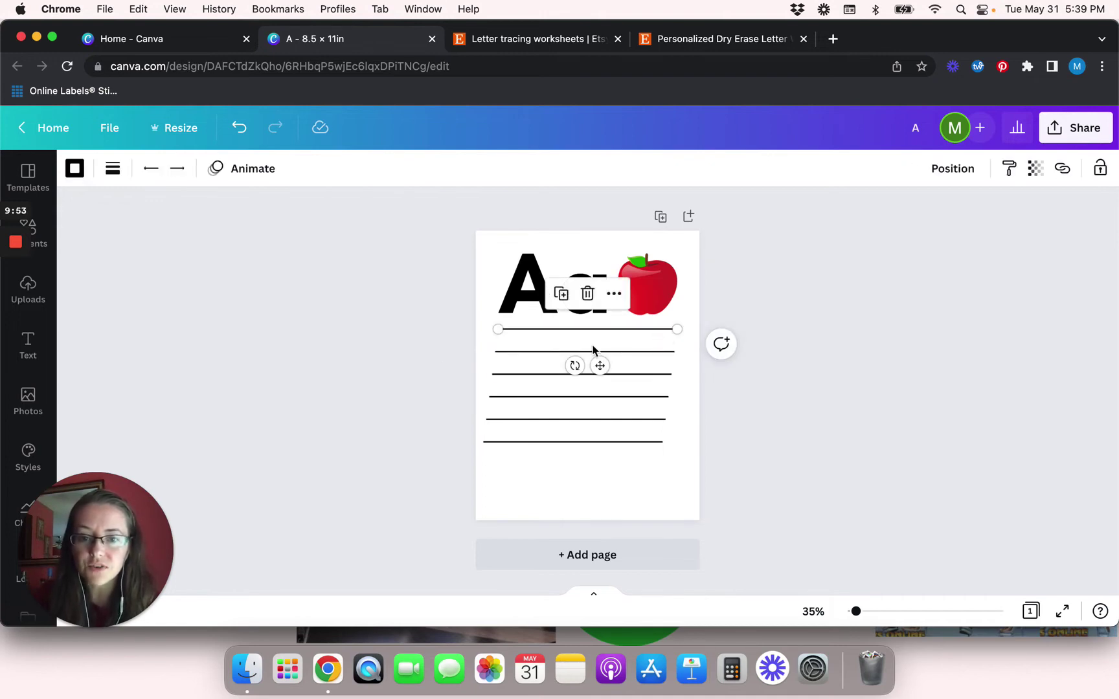
shift+click(558, 353)
shift+click(556, 375)
shift+click(551, 397)
shift+click(549, 420)
shift+click(547, 442)
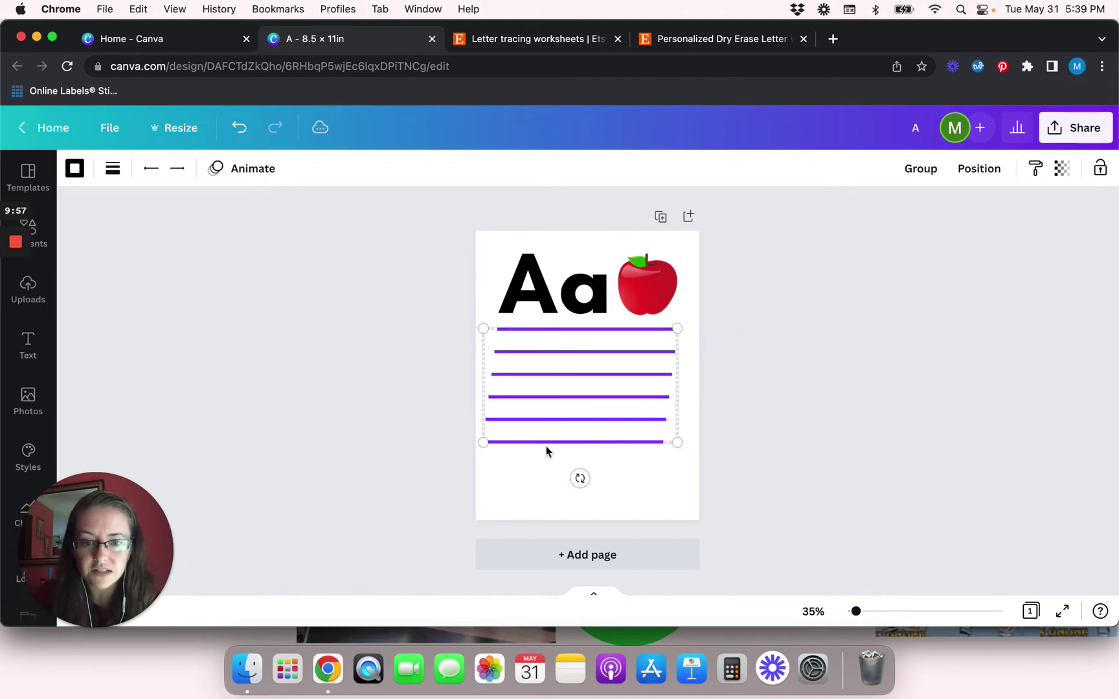
click(977, 170)
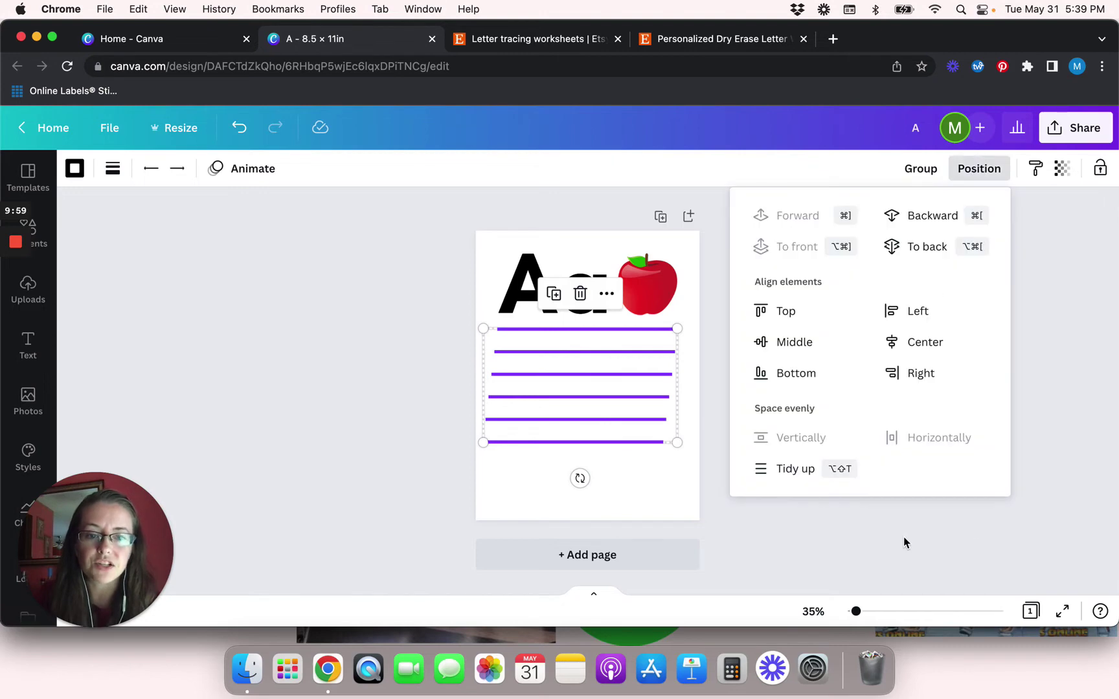
click(795, 471)
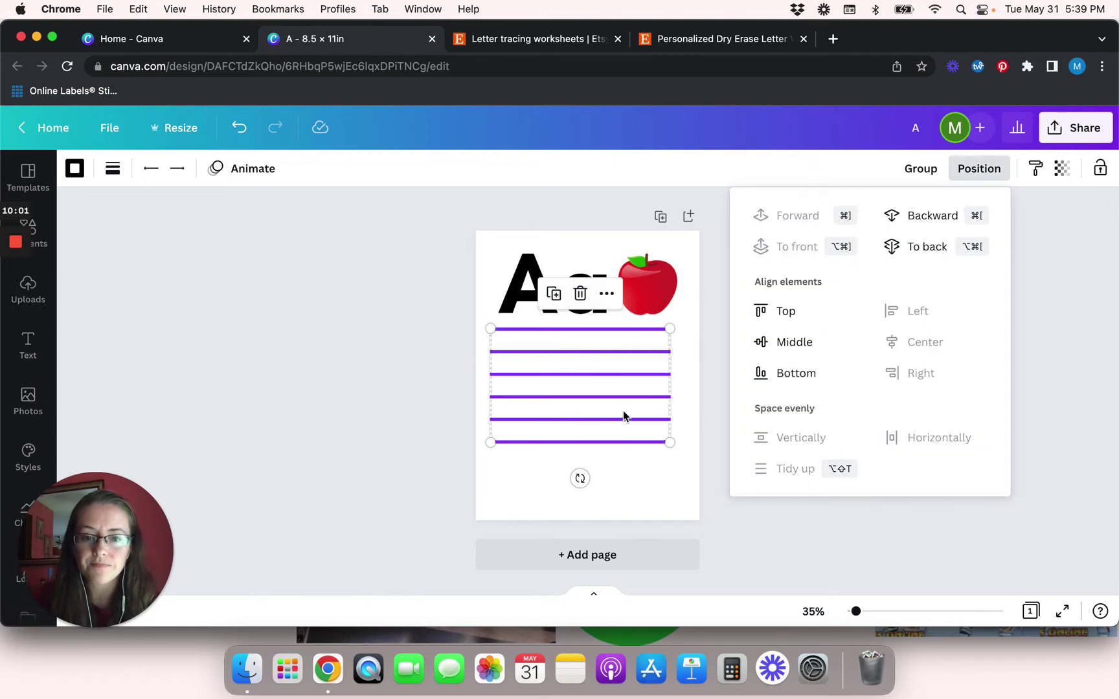
Shift the six selected lines slightly right so they sit within both page margins.
click(609, 396)
drag(609, 396, 616, 396)
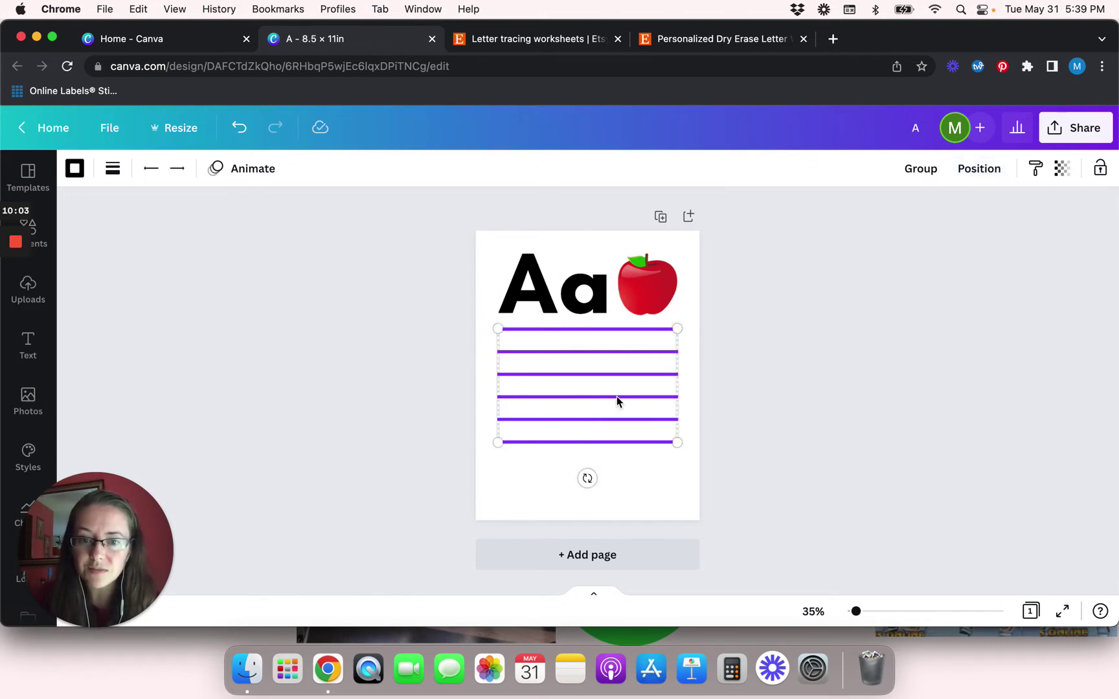
click(402, 435)
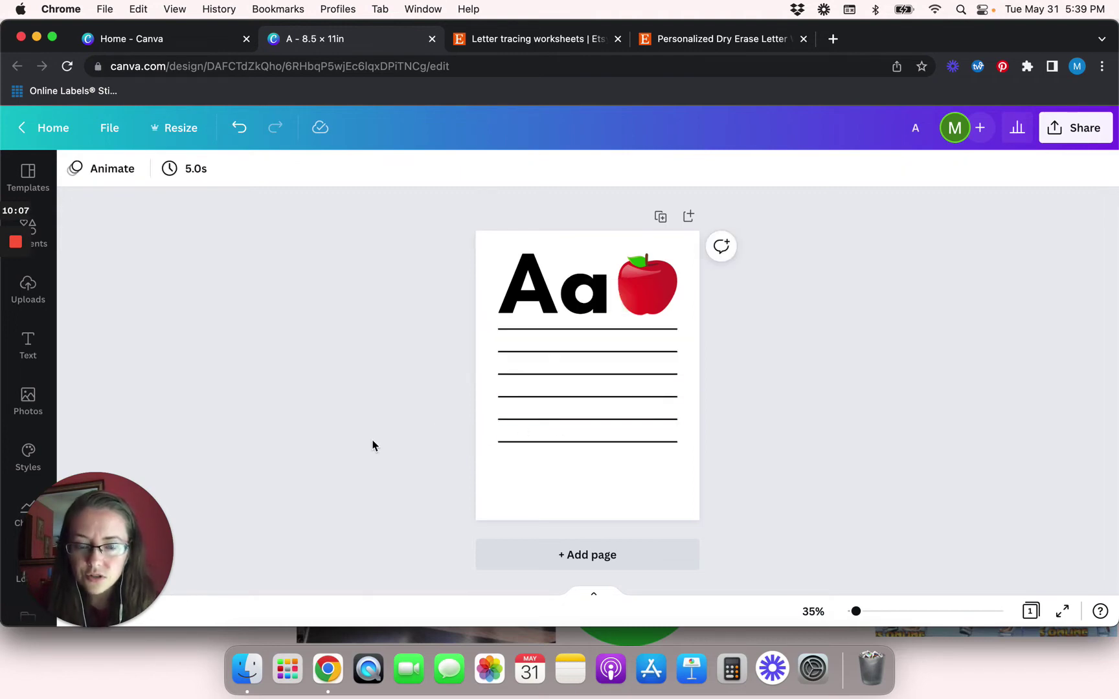
Add two more copies of the bottom line beneath it, ending at the page's lower margin.
click(510, 452)
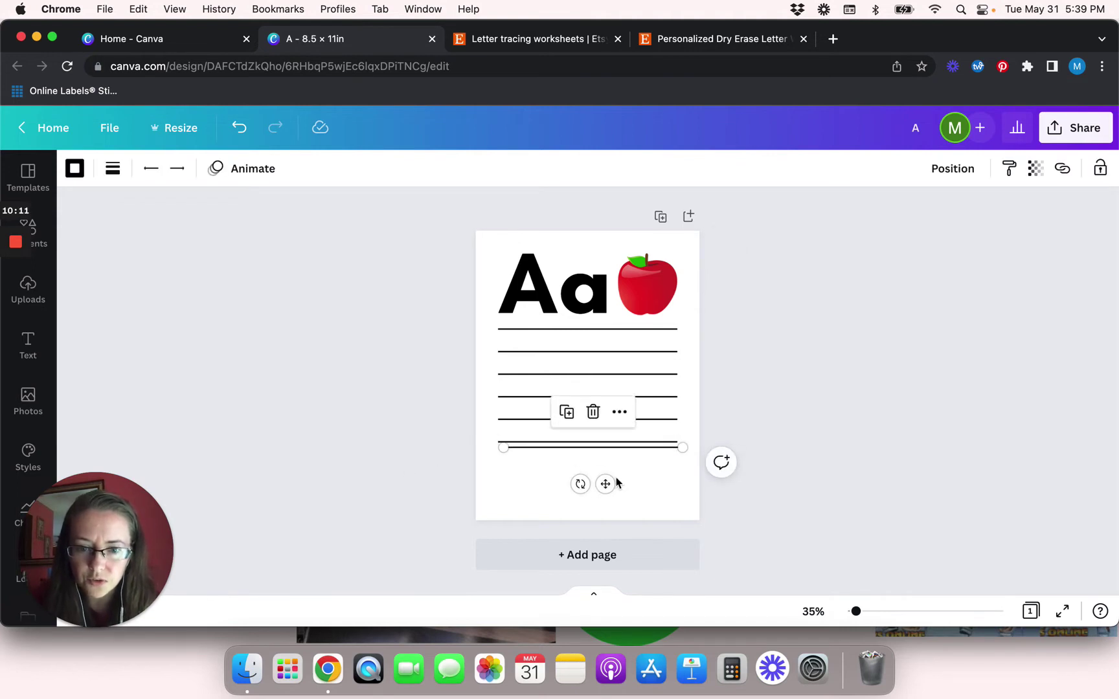
mouse_move(605, 483)
mouse_down()
mouse_move(597, 532)
mouse_move(609, 538)
mouse_move(603, 504)
mouse_up()
click(410, 420)
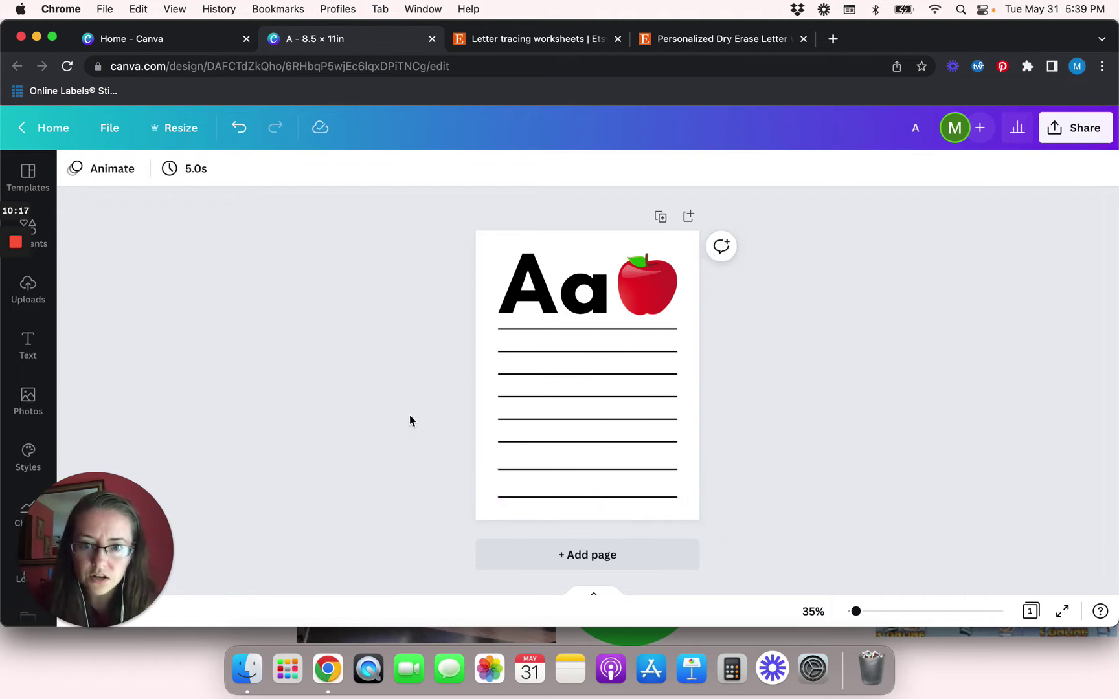
Select all eight writing lines without the large A and apply Tidy up to space them evenly.
drag(502, 521, 541, 325)
click(407, 394)
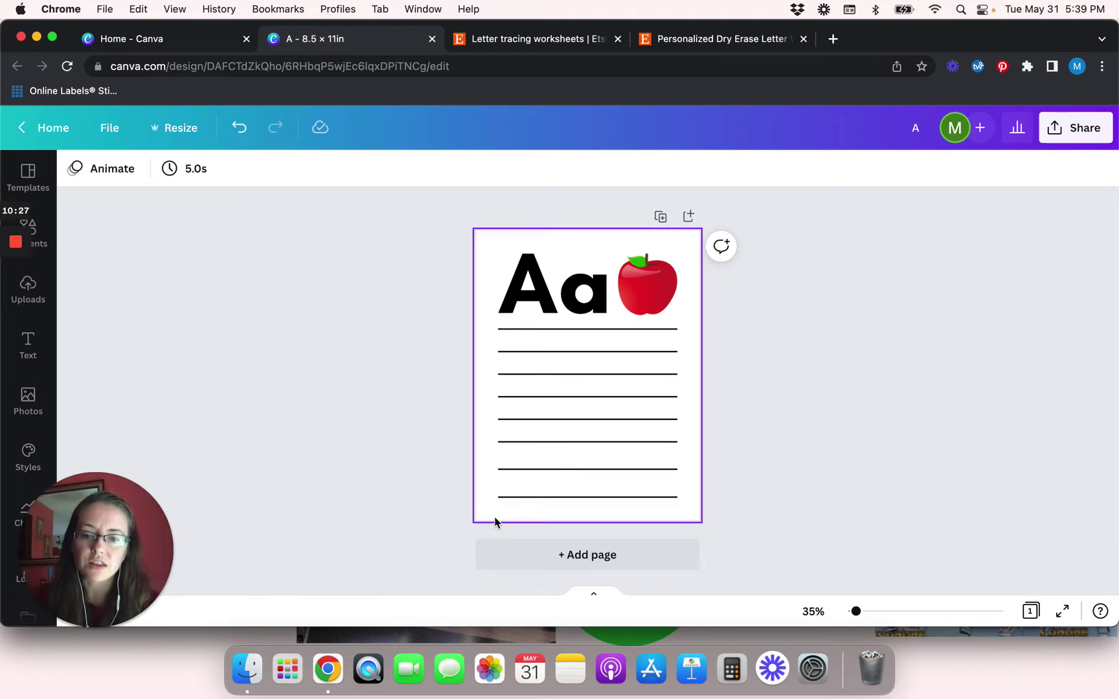
drag(495, 517, 523, 327)
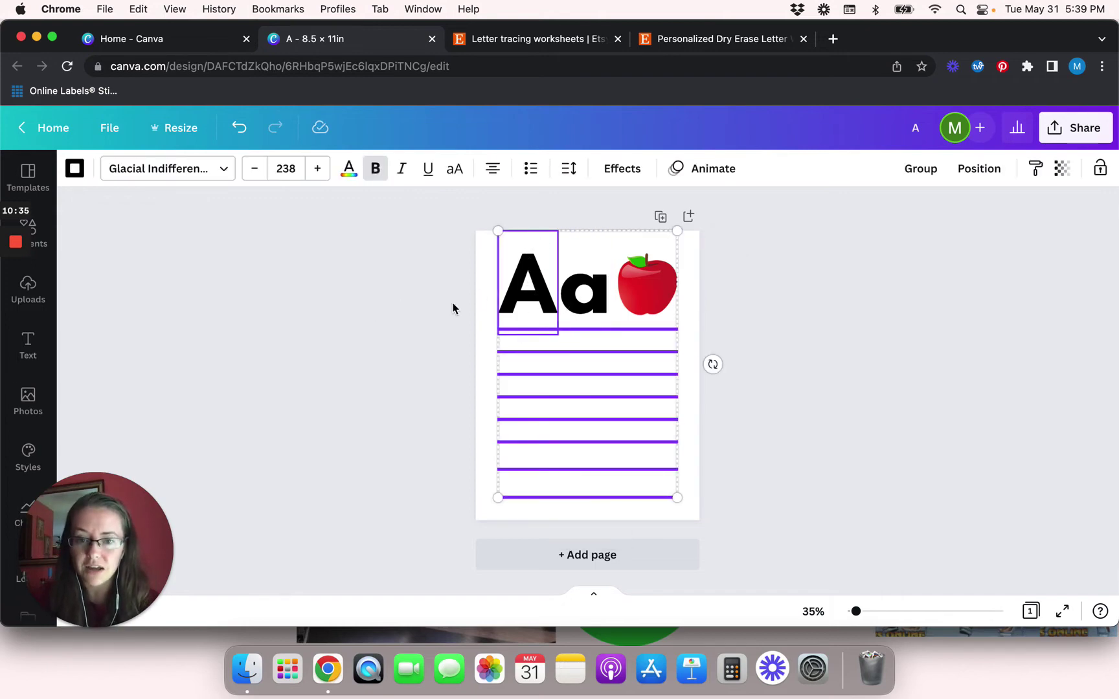
shift+click(531, 285)
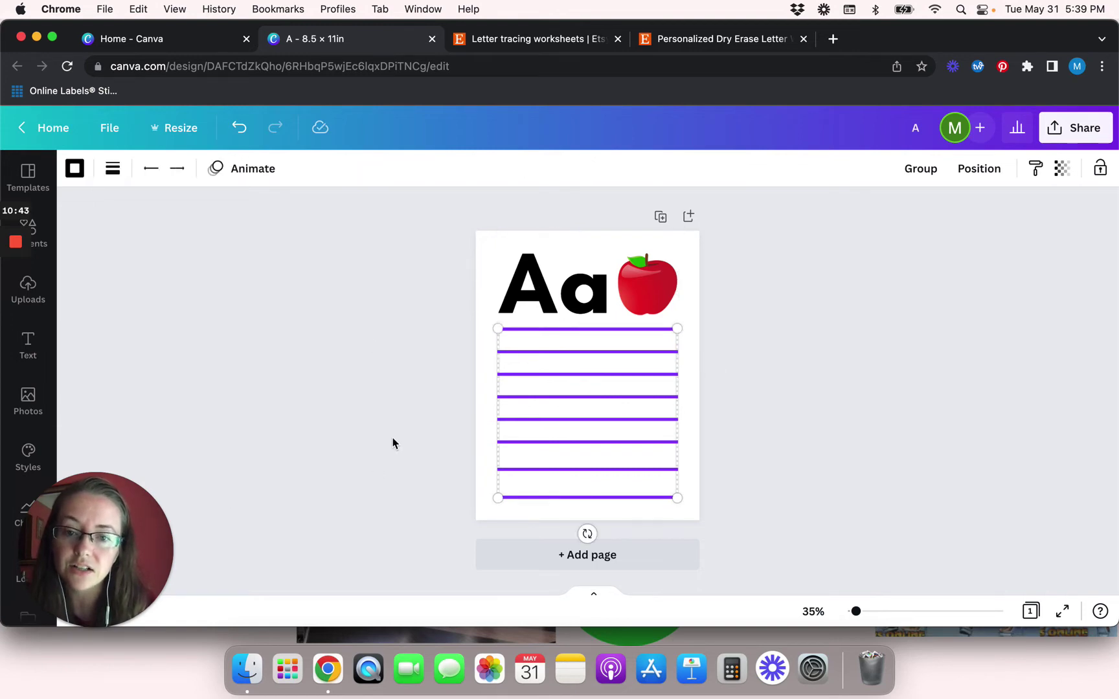
click(985, 169)
click(778, 464)
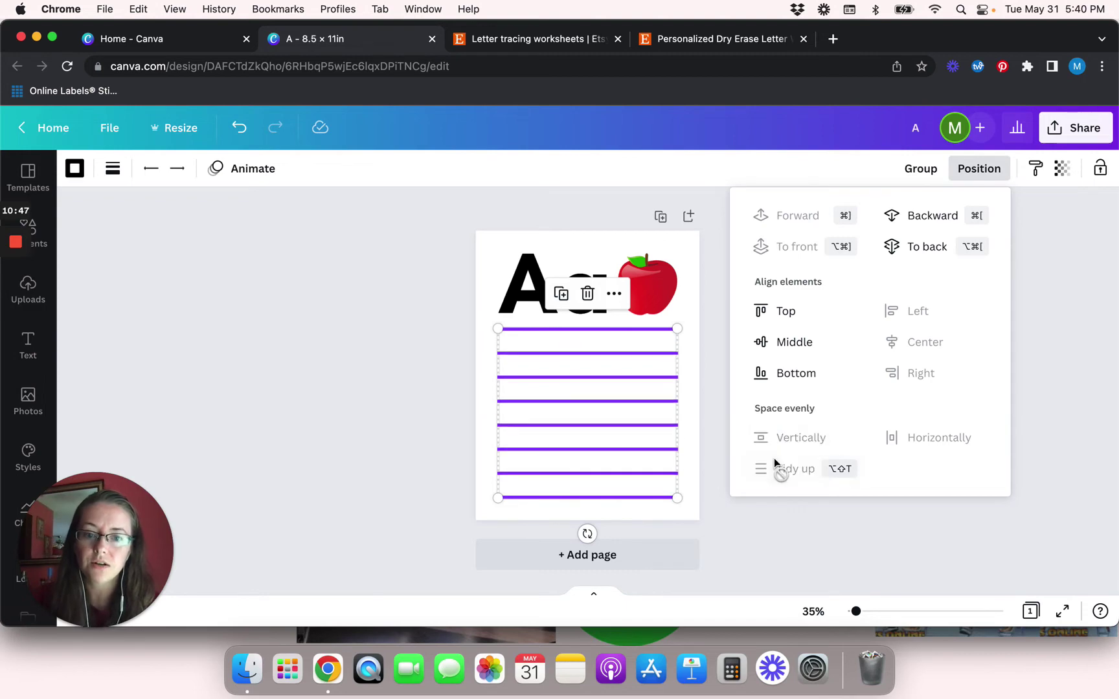
click(374, 444)
click(373, 444)
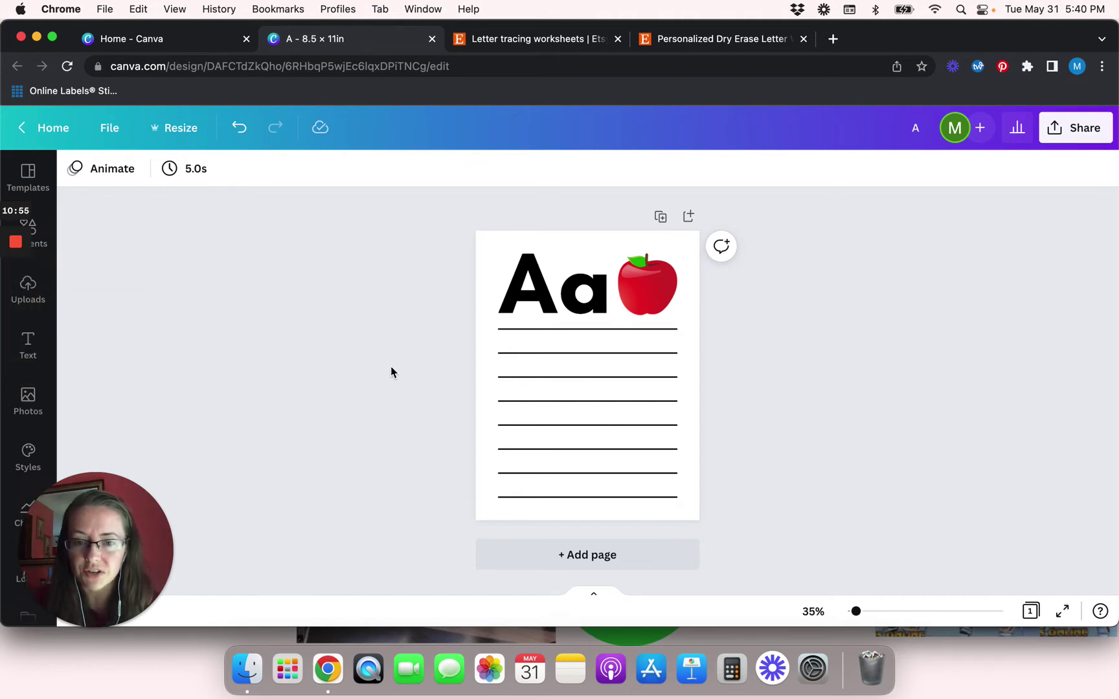
Check the Etsy letter writing listing for reference, and add a short line just below the worksheet's top writing line.
click(685, 41)
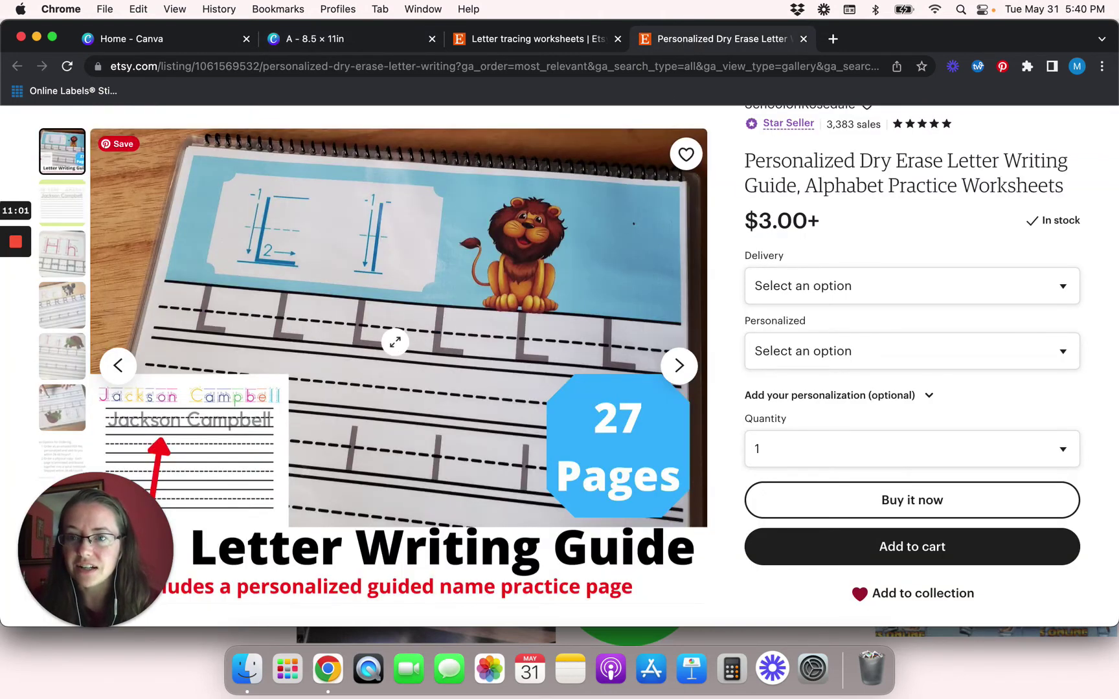
click(326, 46)
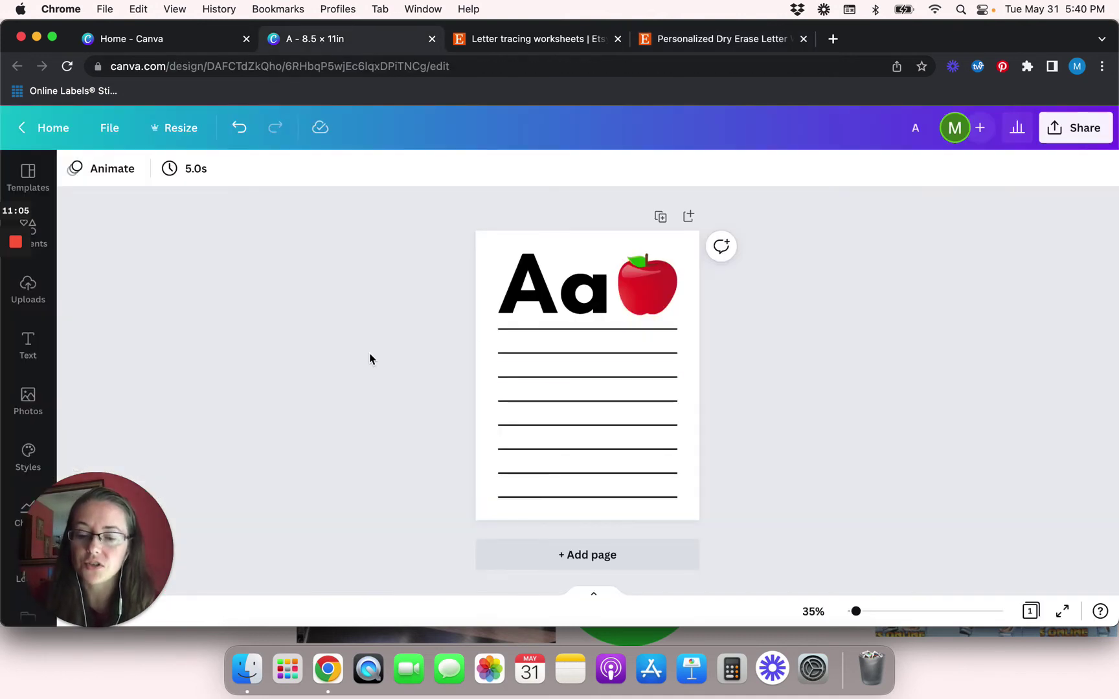
key(super+v)
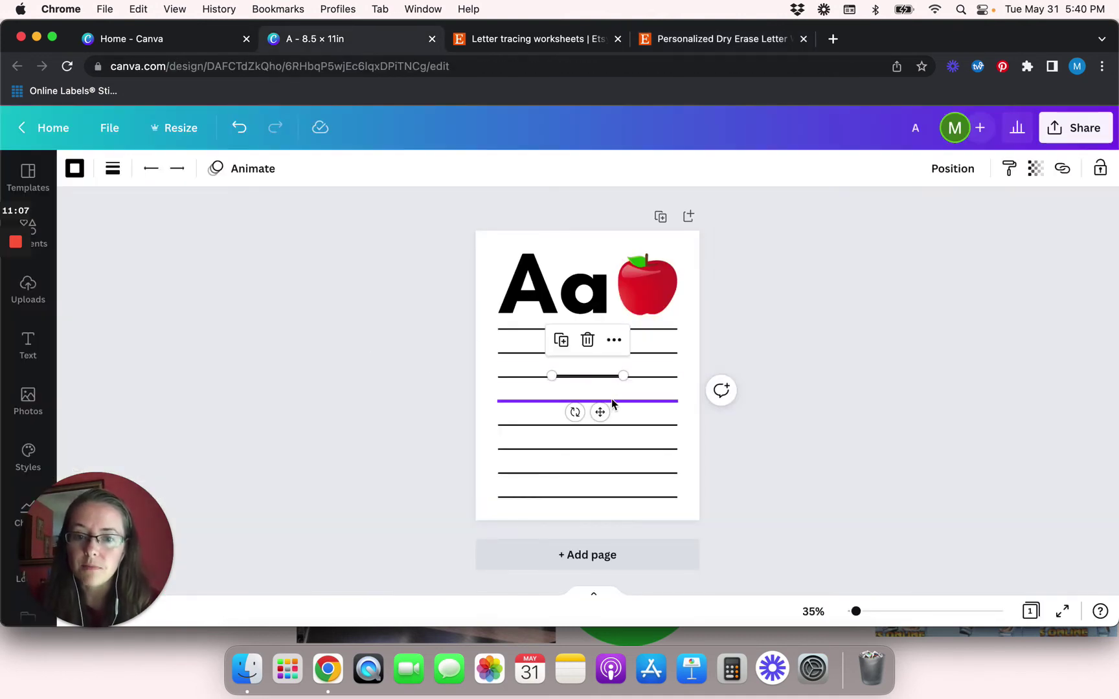
drag(599, 409, 598, 378)
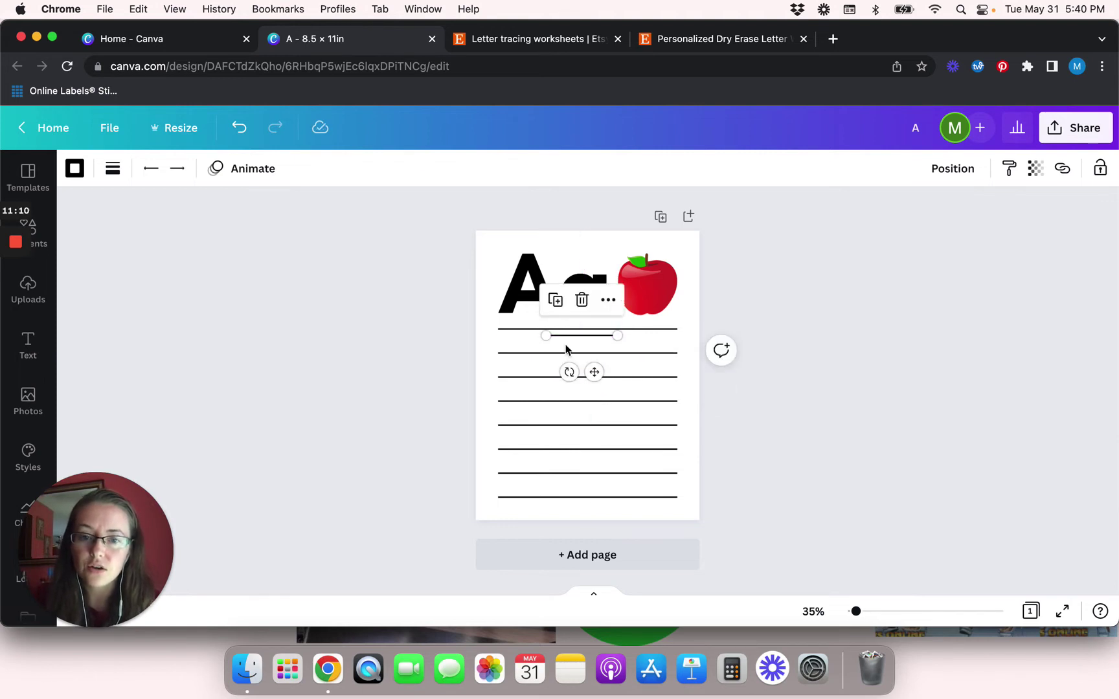
Change the short line to the short-dash style and stretch it across the full width of the writing lines.
click(114, 170)
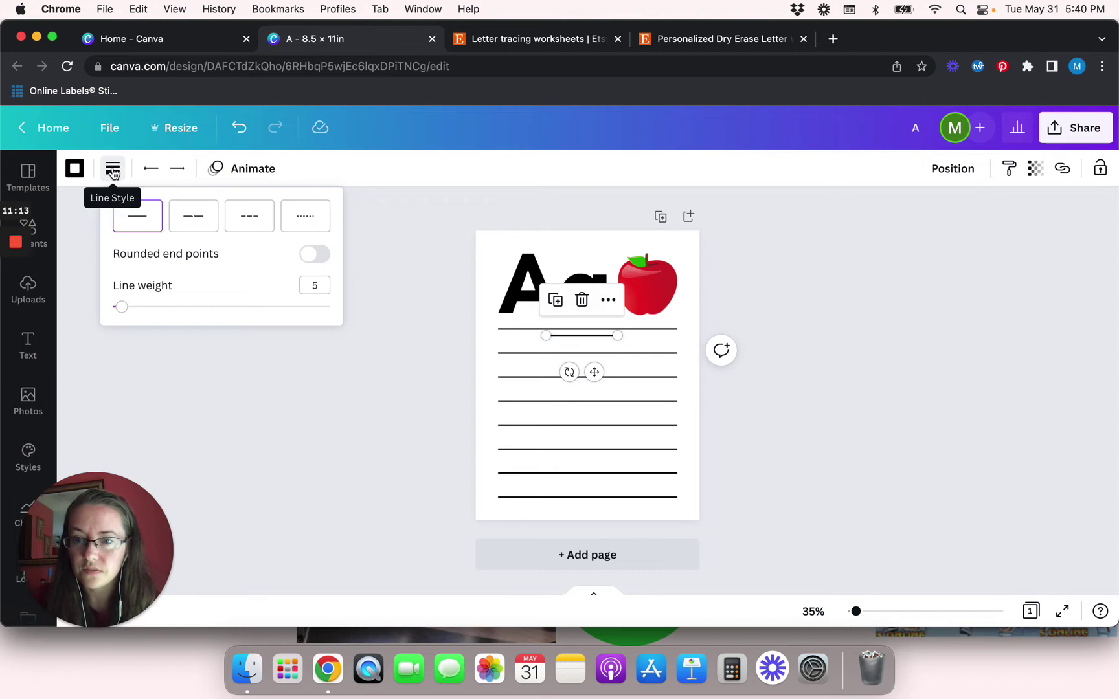
click(250, 222)
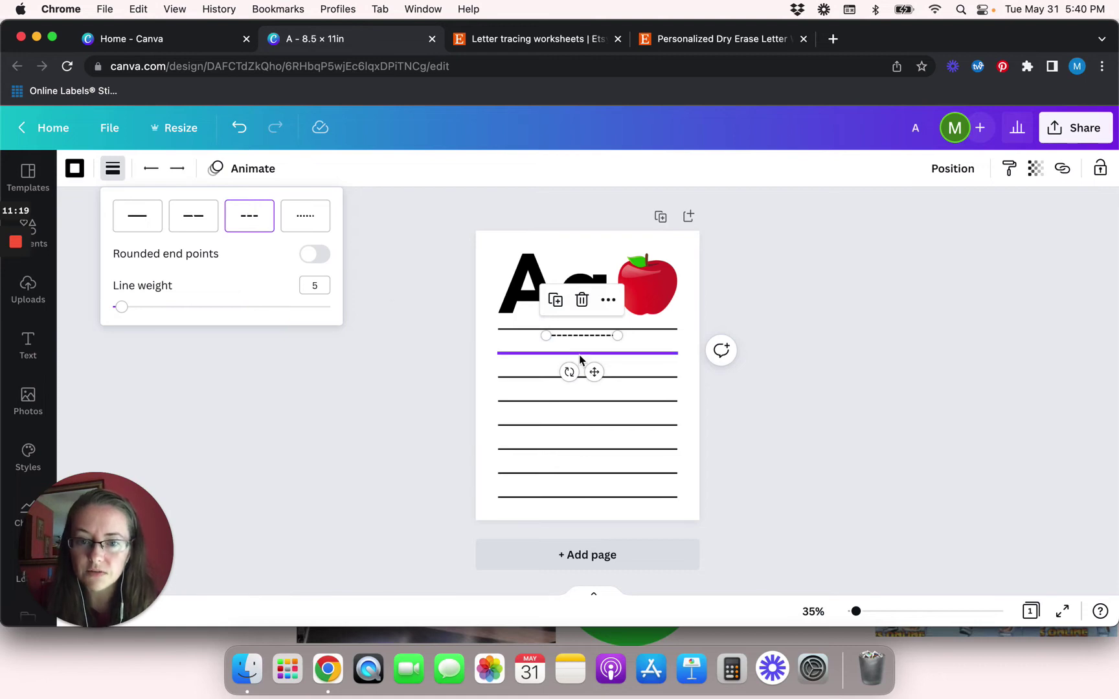
drag(545, 335, 500, 336)
drag(616, 336, 675, 336)
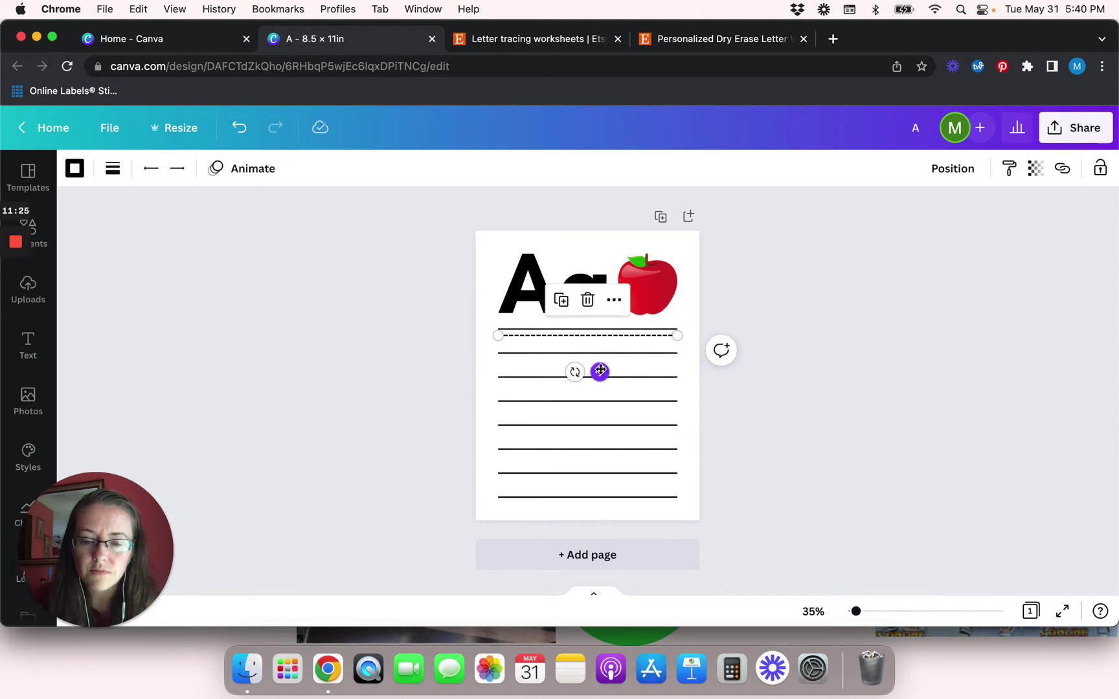
Select the dashed line with the first two solid lines and apply Tidy up to centre it between them.
click(525, 354)
shift+click(520, 335)
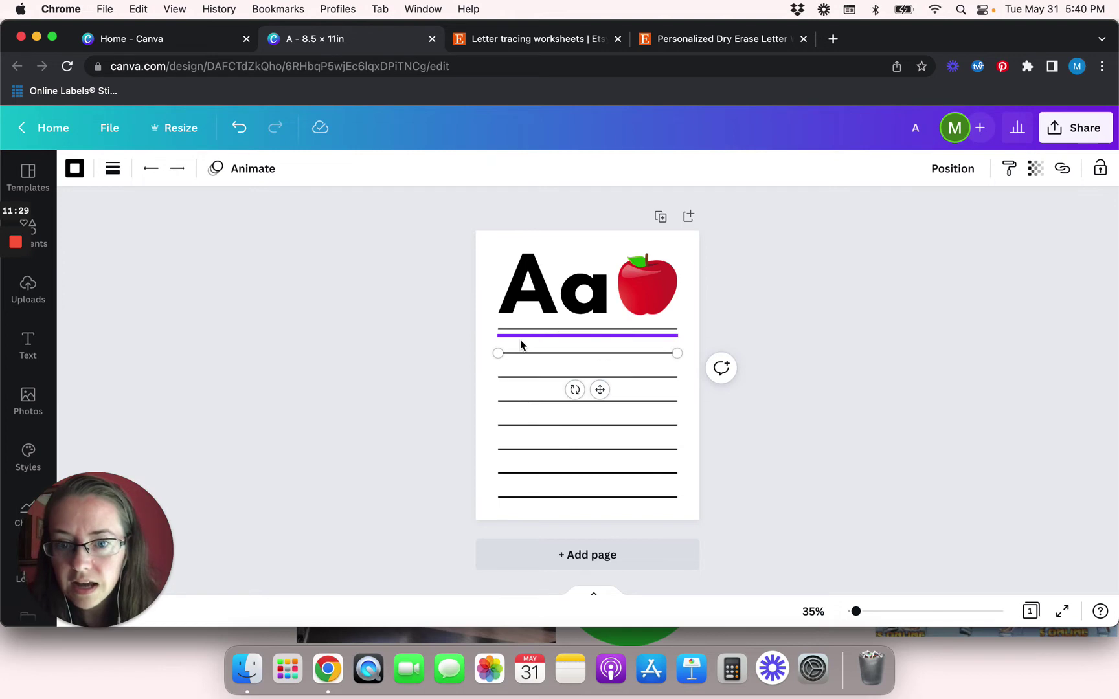
shift+click(627, 327)
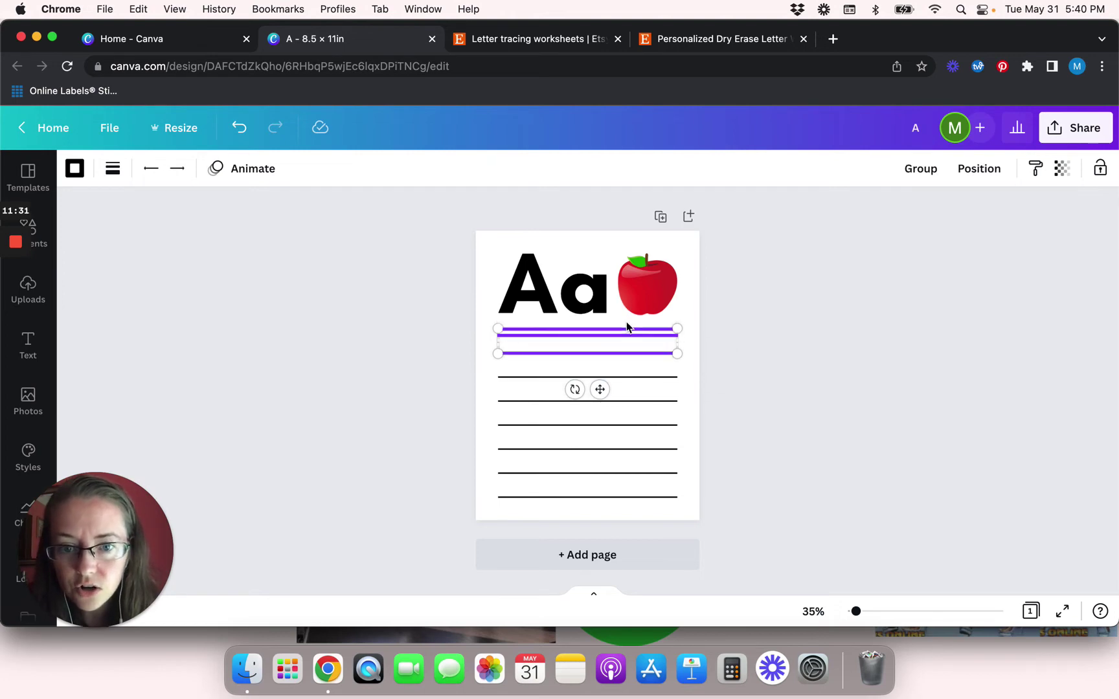
click(973, 172)
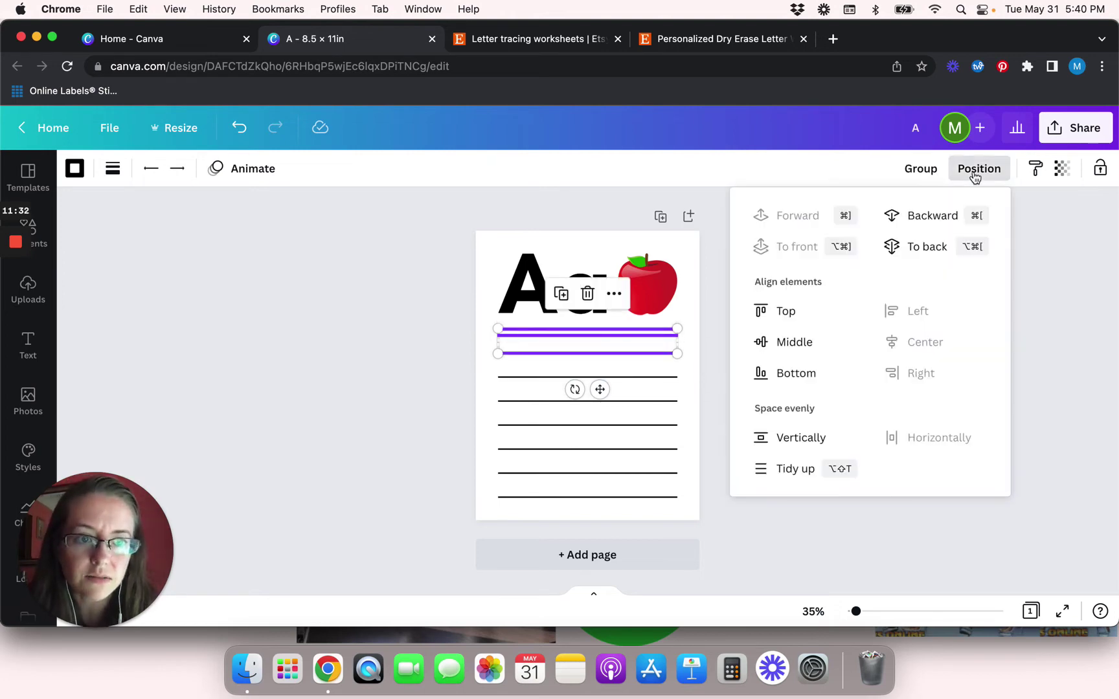
click(784, 479)
click(326, 454)
click(389, 420)
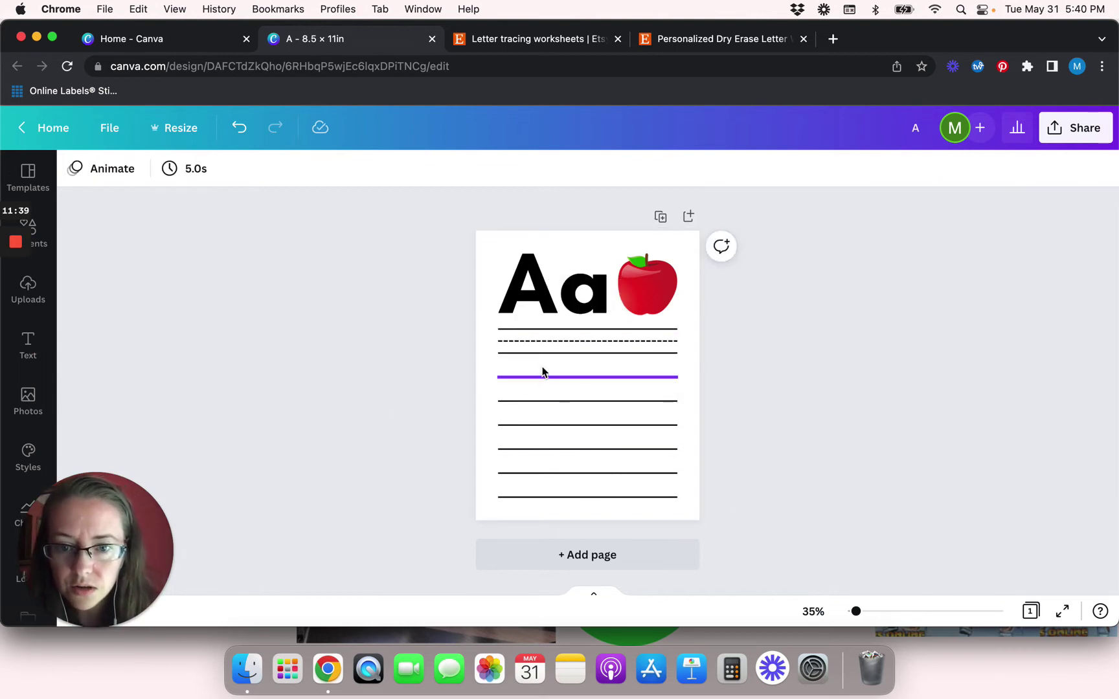
Copy the dashed line between the third and fourth solid lines and tidy up that set of three.
click(538, 346)
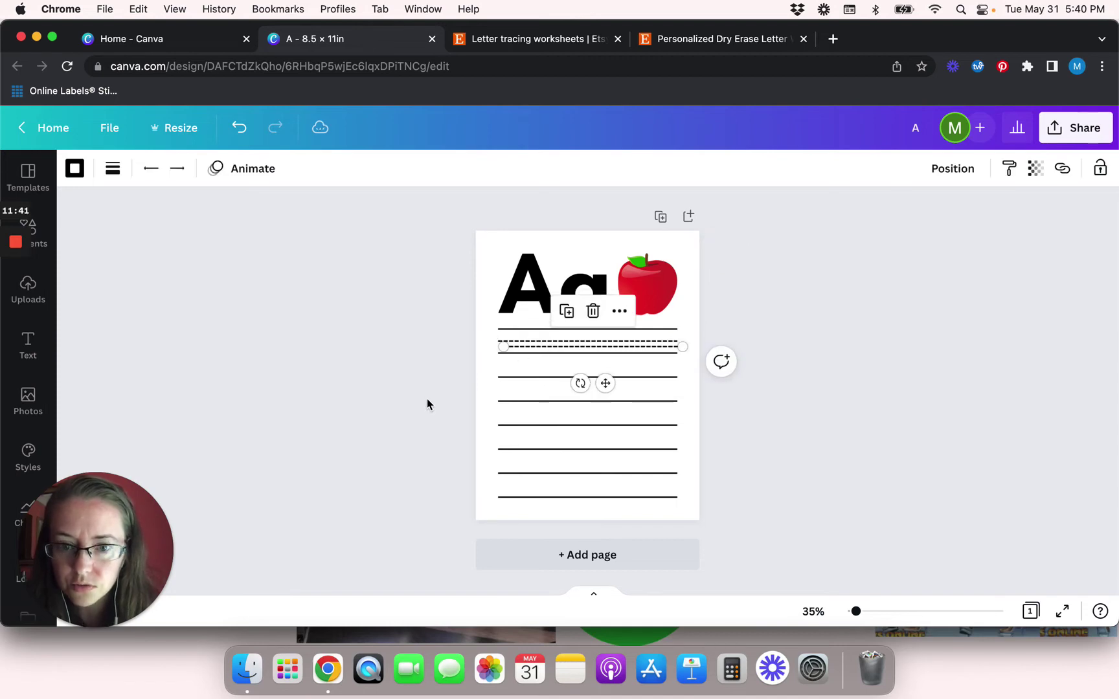
drag(604, 384, 597, 427)
click(426, 427)
drag(430, 379, 539, 408)
click(397, 367)
drag(424, 369, 535, 418)
click(979, 170)
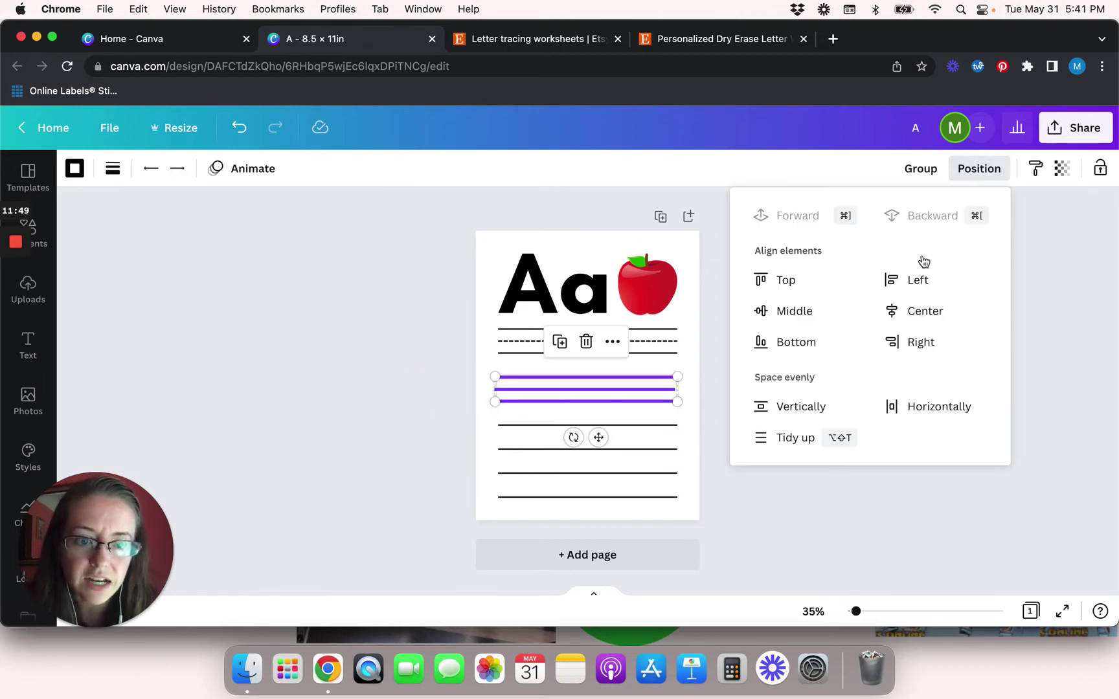
click(408, 456)
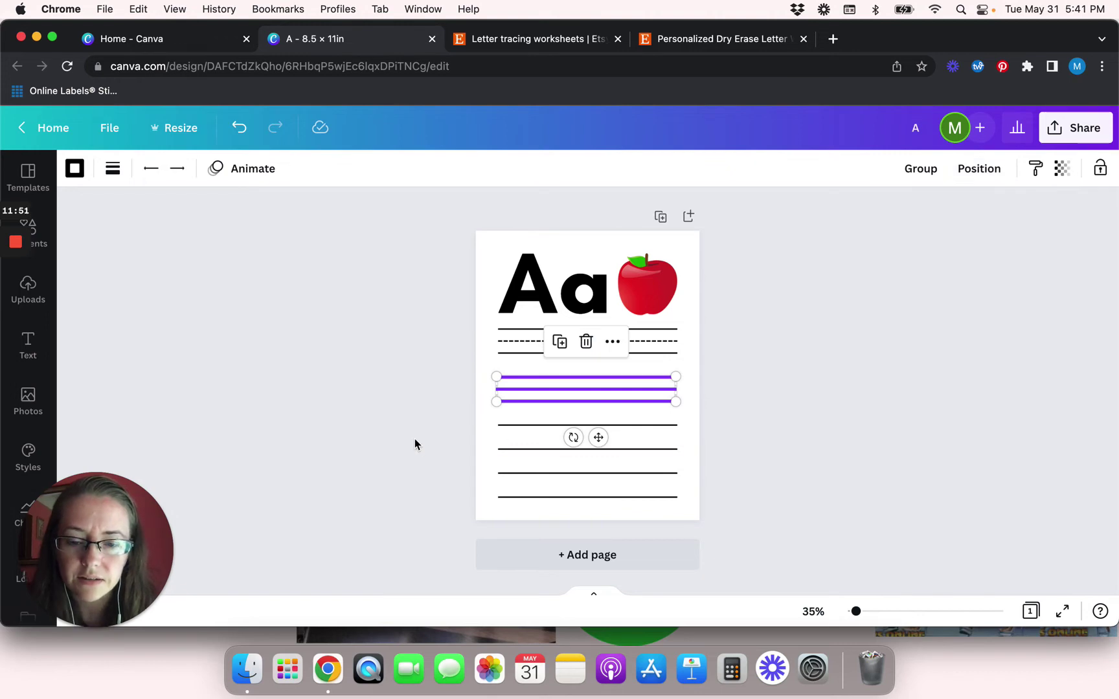
click(414, 439)
Duplicate the dashed line into the third pair of solid lines and again into the fourth pair.
click(530, 389)
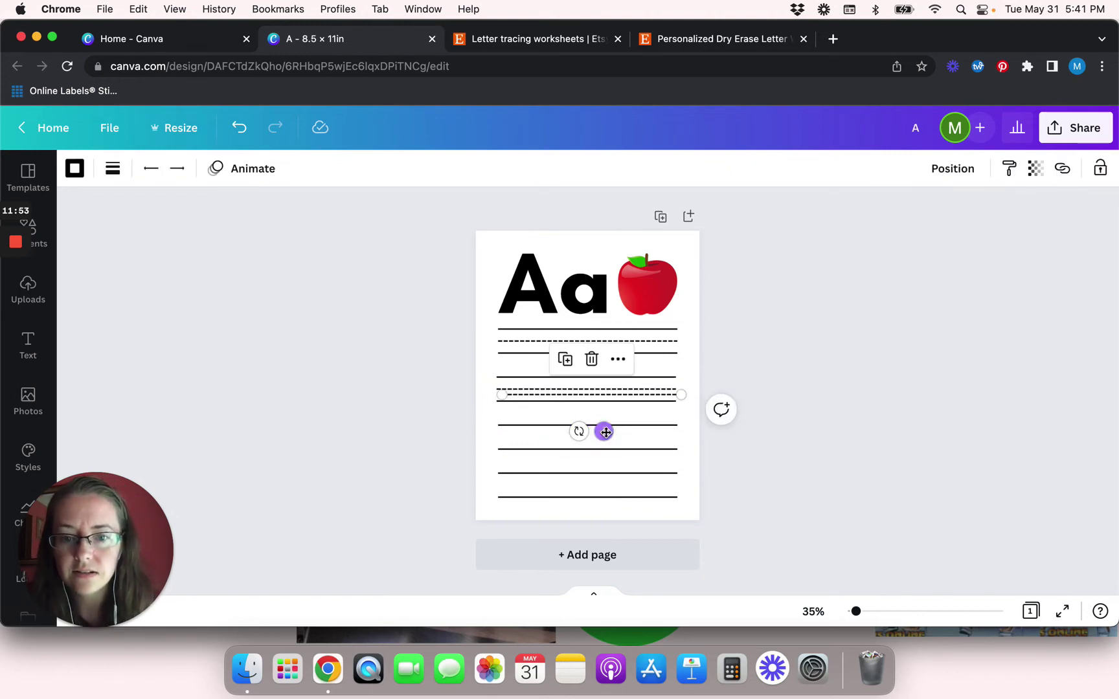
drag(598, 425, 600, 474)
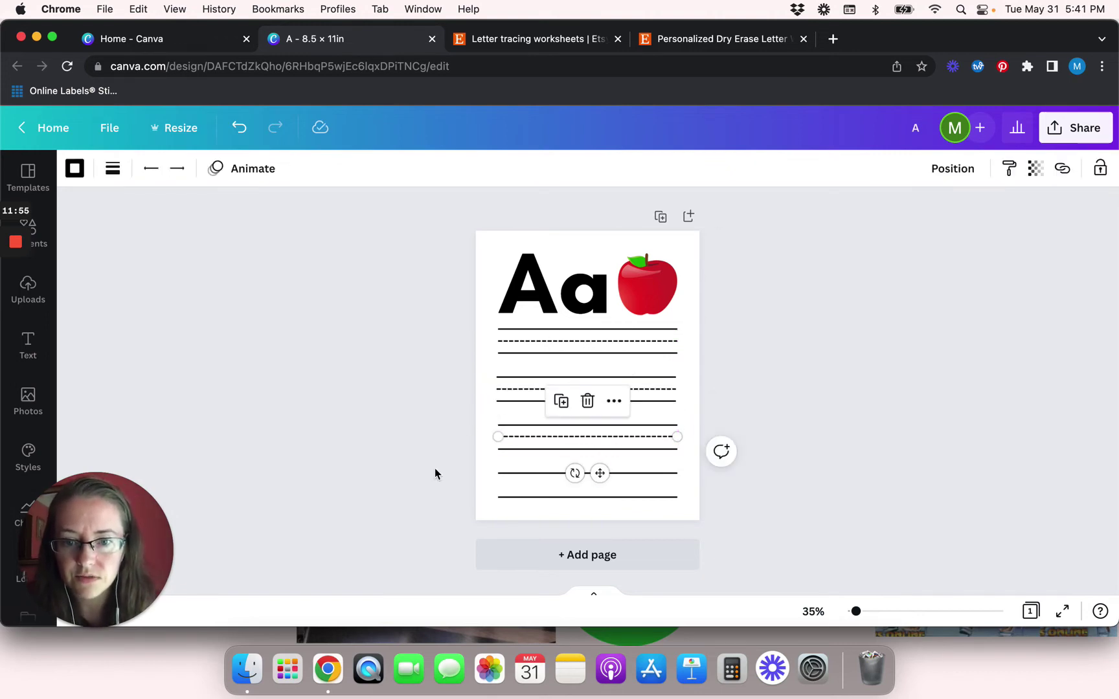
key(super+d)
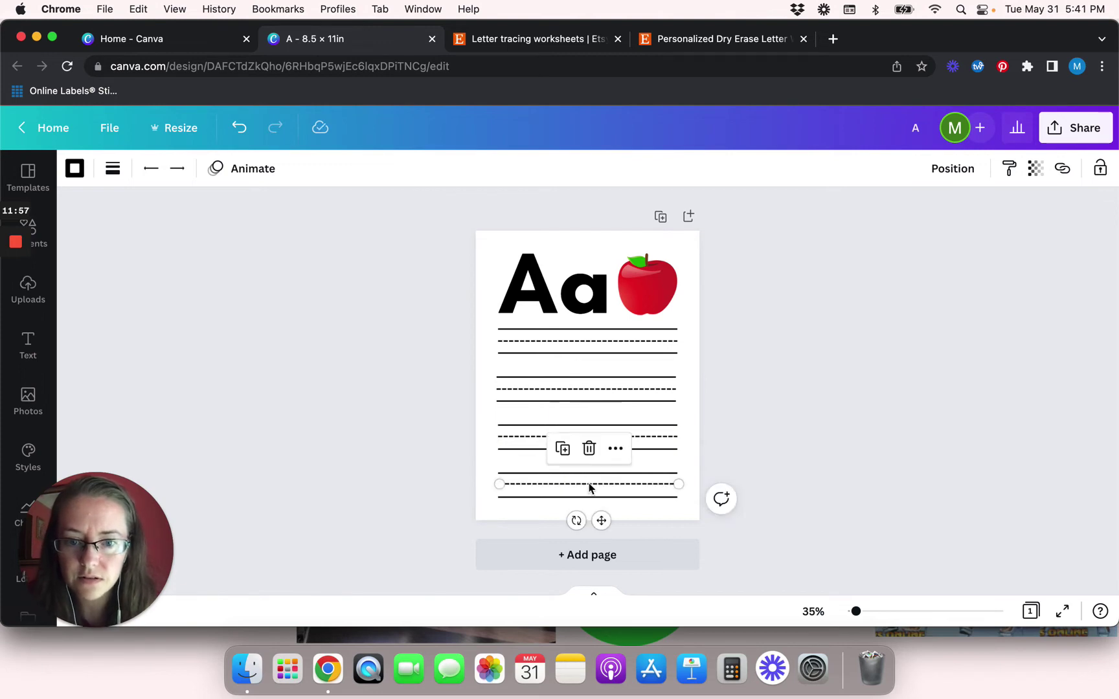
click(440, 492)
Apply Tidy up to the three lines of the third writing row.
drag(477, 424, 543, 467)
click(955, 175)
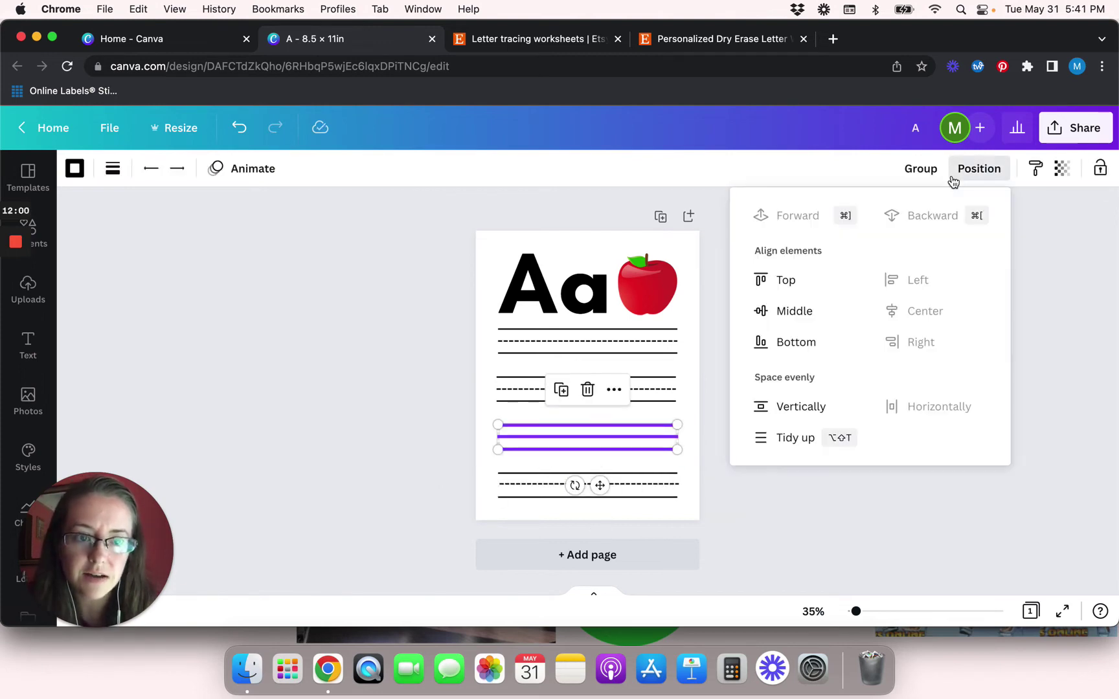
click(777, 433)
key(Escape)
Select the three lines of the bottom writing row and apply Tidy up to align and space them evenly.
click(451, 457)
drag(451, 457, 560, 510)
click(995, 165)
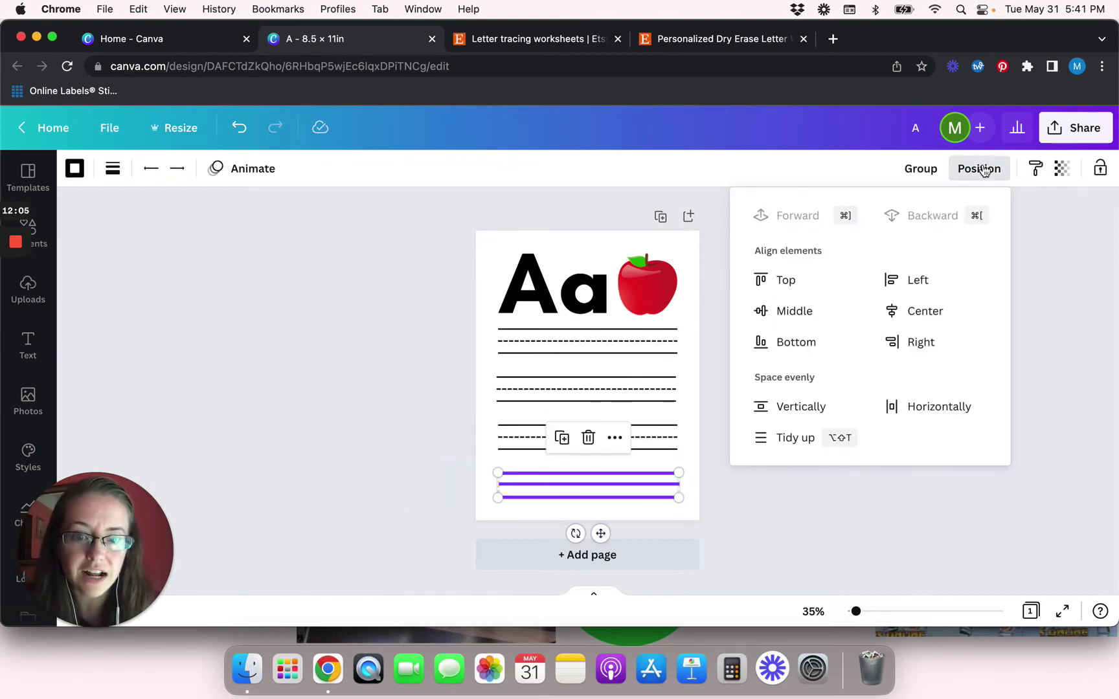
click(810, 429)
click(457, 457)
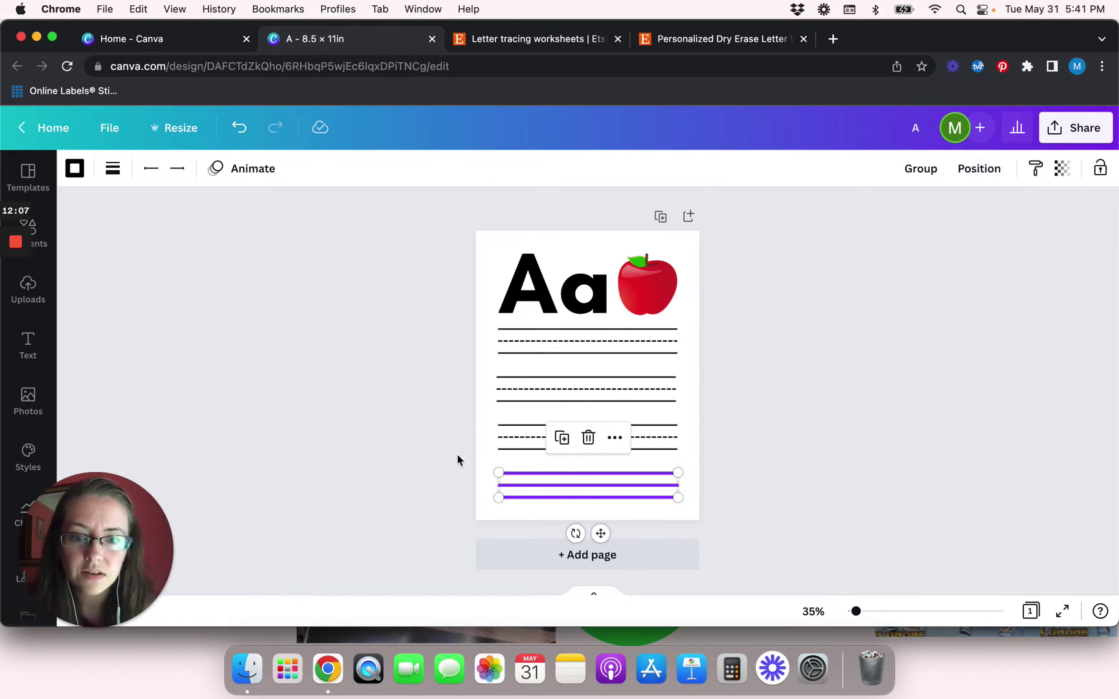
click(454, 457)
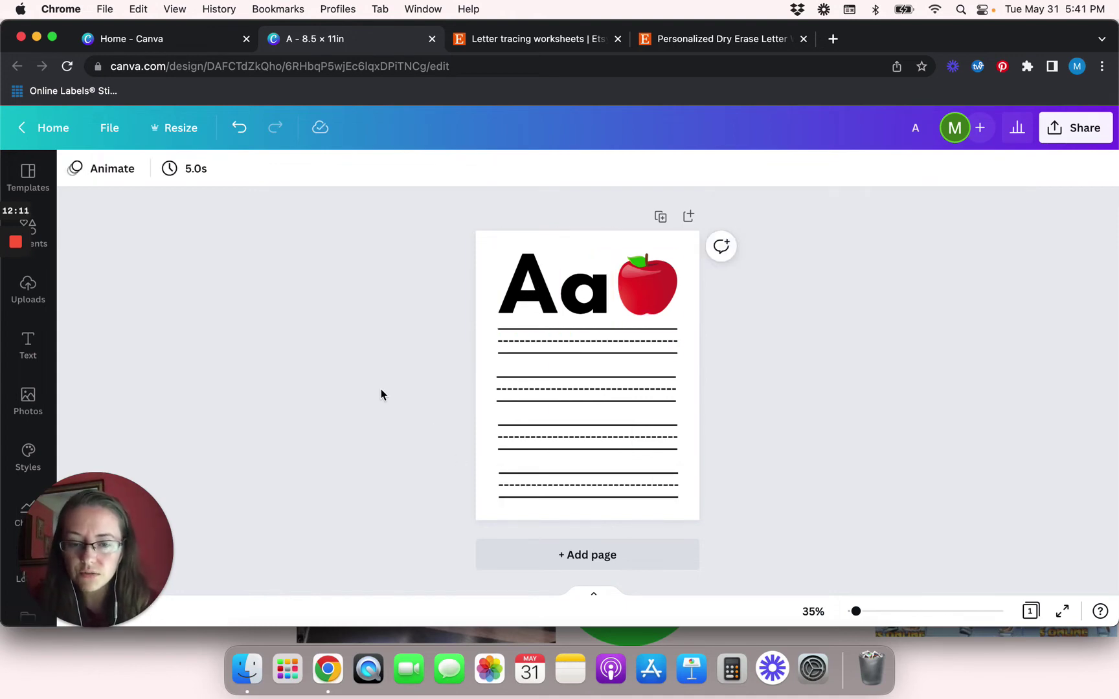
Duplicate the large A, shrink the copy to size 99.1 and fit it at the start of the first writing row.
click(535, 292)
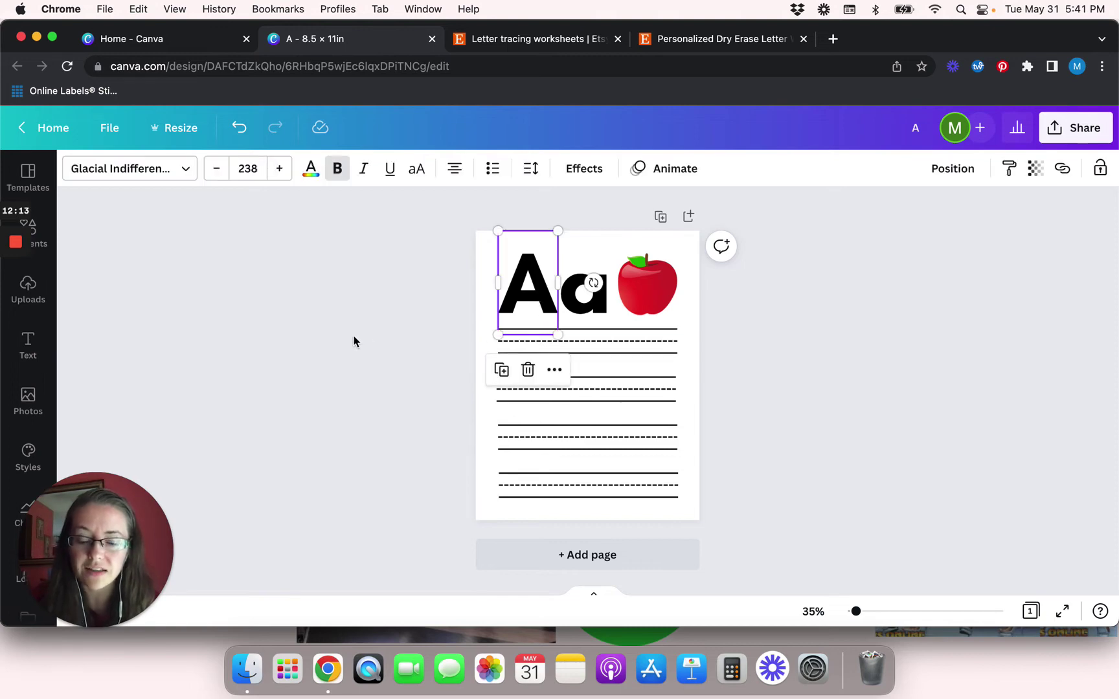
key(super+d)
drag(530, 297, 532, 356)
drag(565, 295, 534, 315)
drag(542, 392, 512, 368)
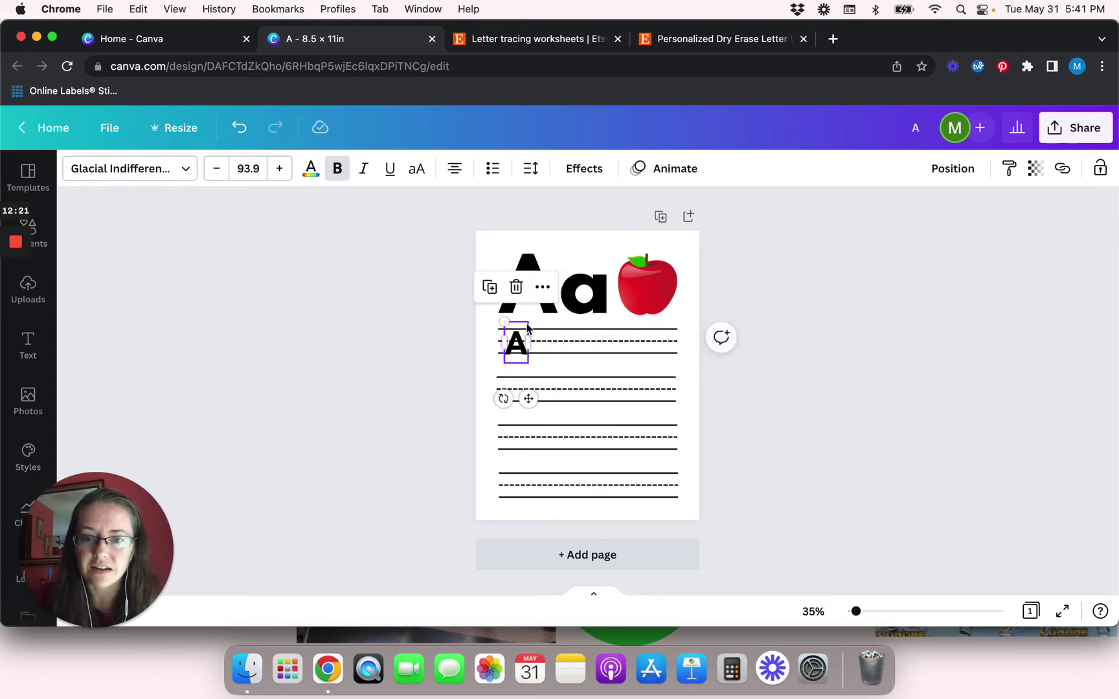
drag(500, 321, 503, 319)
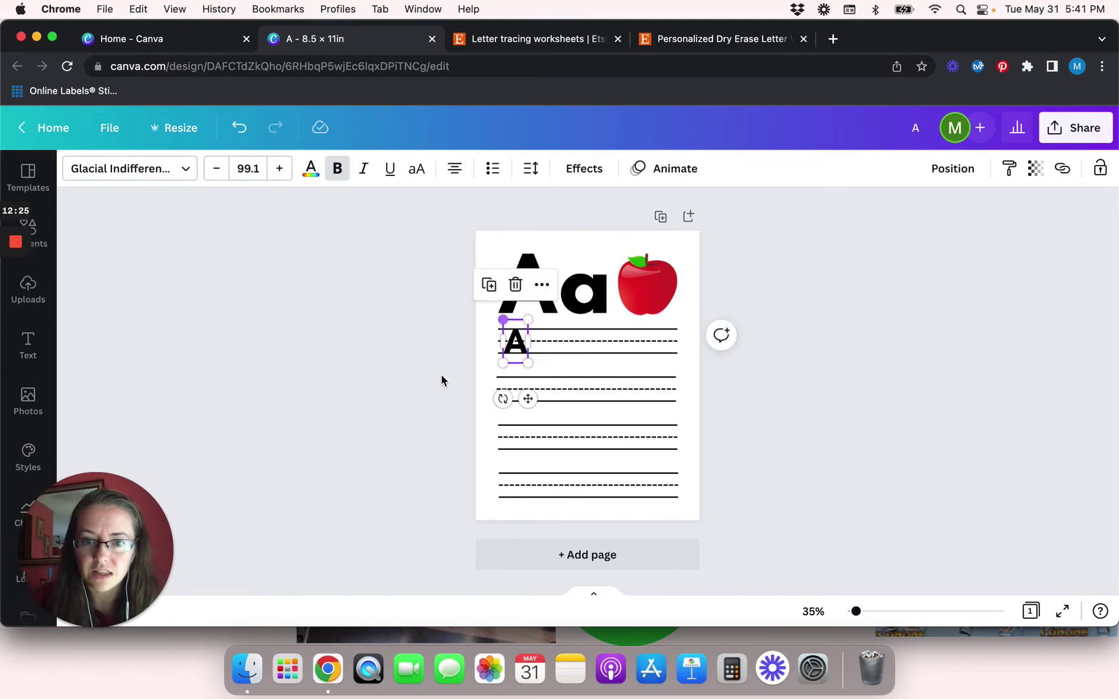
click(436, 387)
Duplicate the small A beside itself on the first writing row and set the copy's transparency to 25.
scroll(435, 386, up, 5)
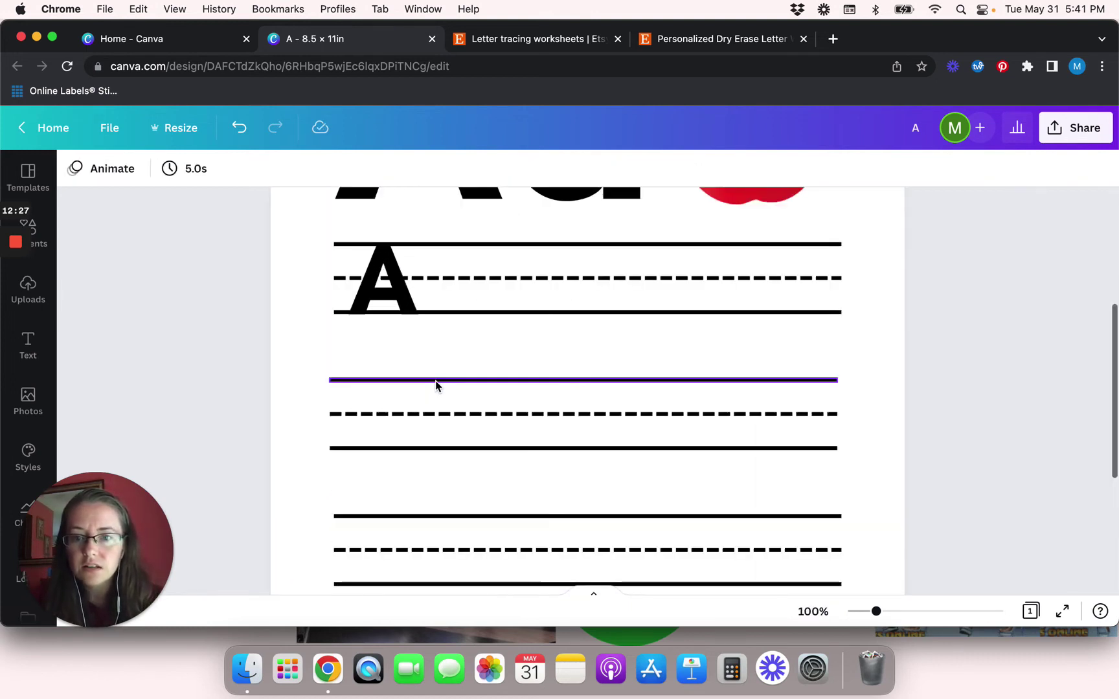
click(382, 281)
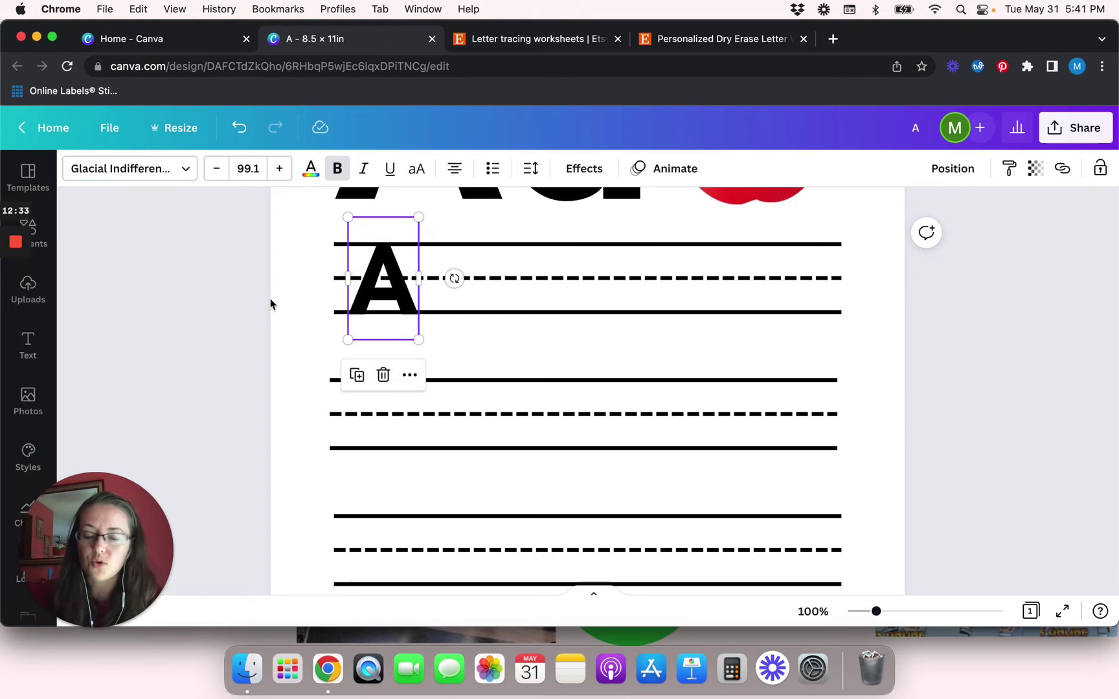
key(super+d)
drag(398, 312, 466, 293)
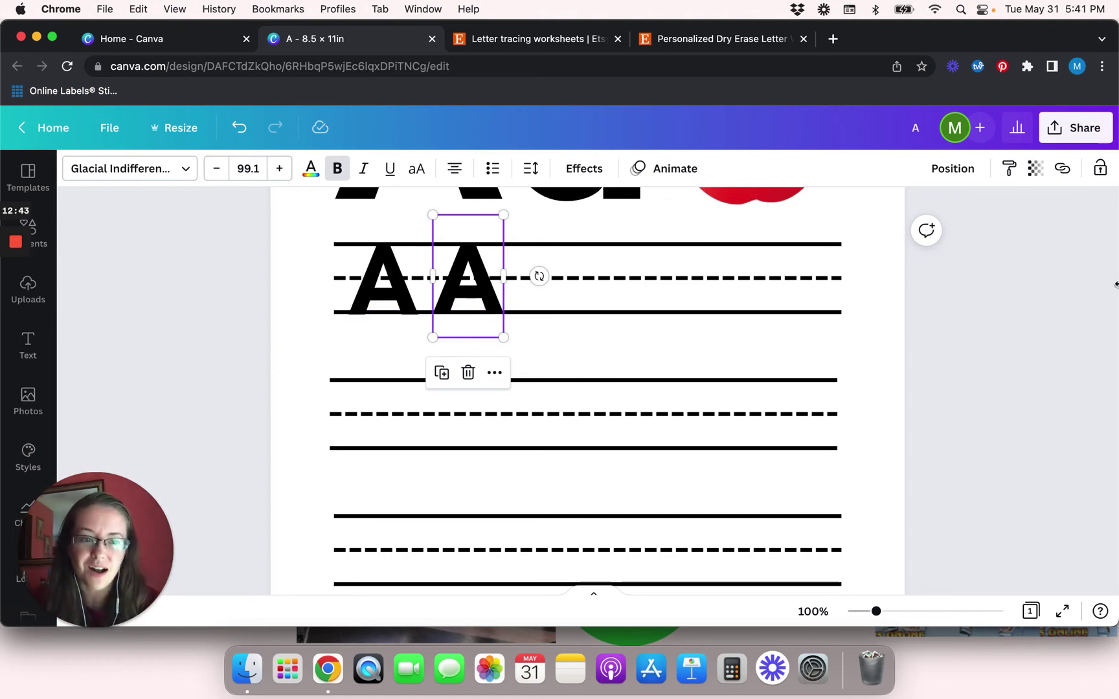
click(1034, 170)
drag(1029, 238, 914, 238)
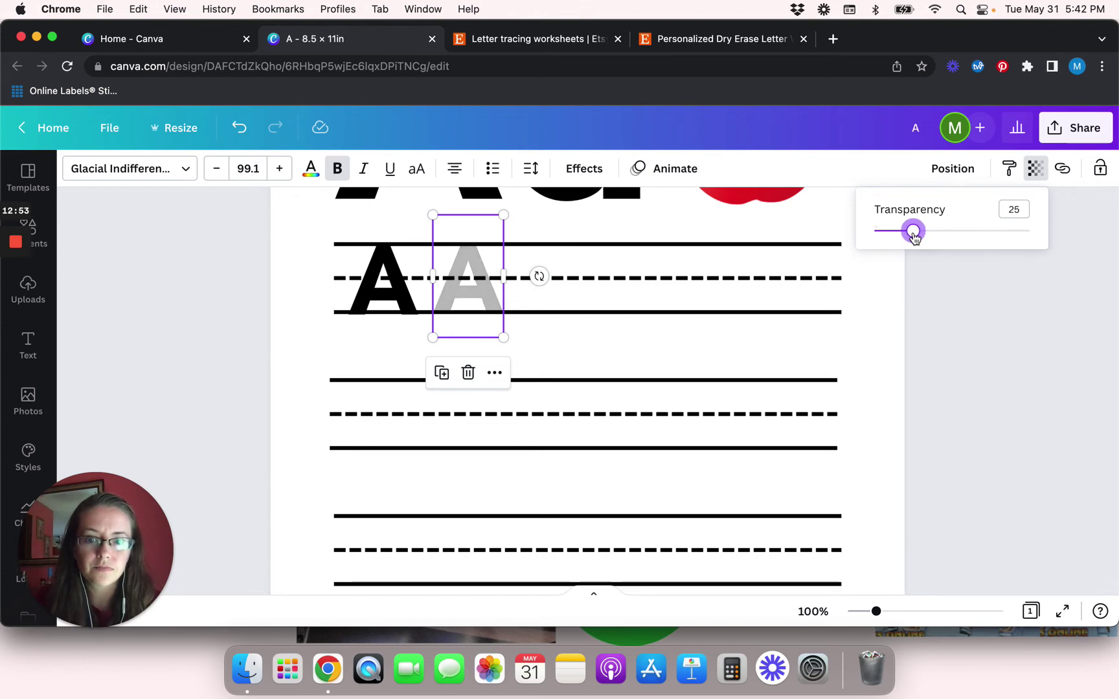
click(949, 330)
click(949, 328)
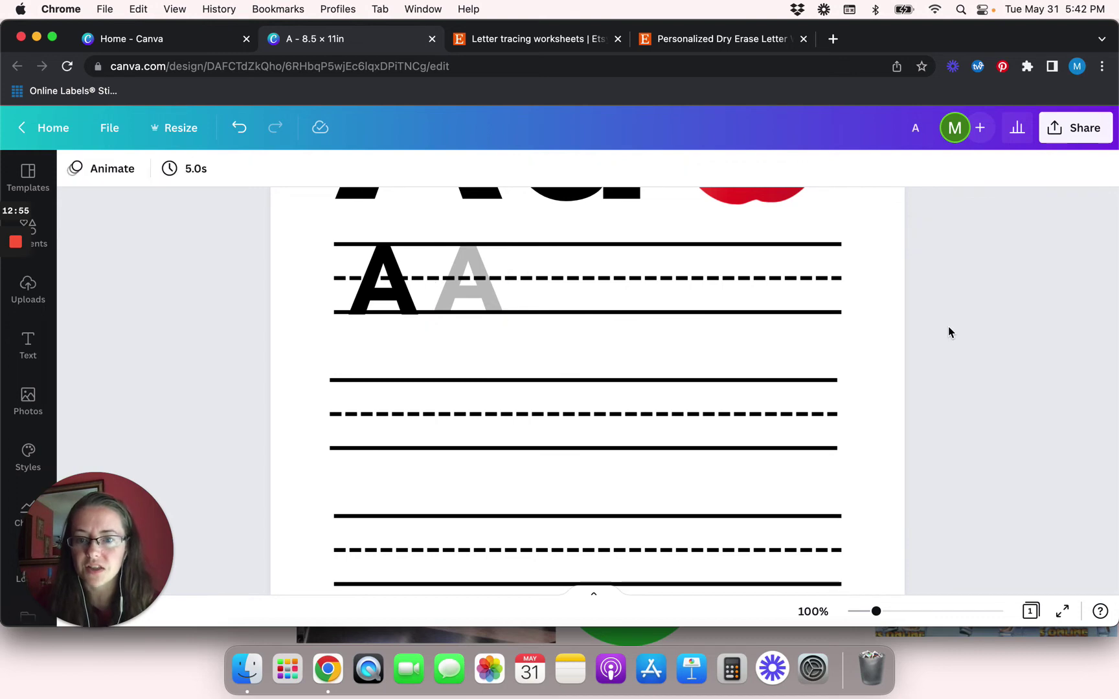
Duplicate the faded A four times along the first writing row so the copies reach the row's far end.
click(455, 293)
drag(455, 293, 577, 289)
key(super+d)
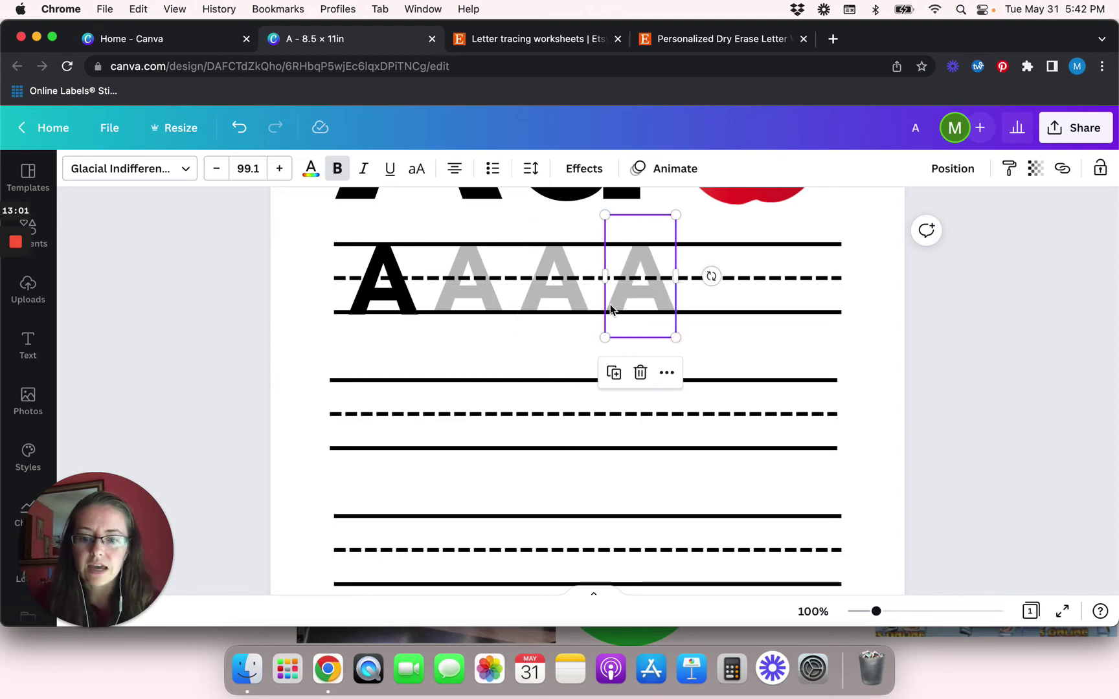
key(super+d)
mouse_move(709, 288)
mouse_down()
mouse_move(750, 289)
mouse_move(708, 289)
mouse_up()
key(super+d)
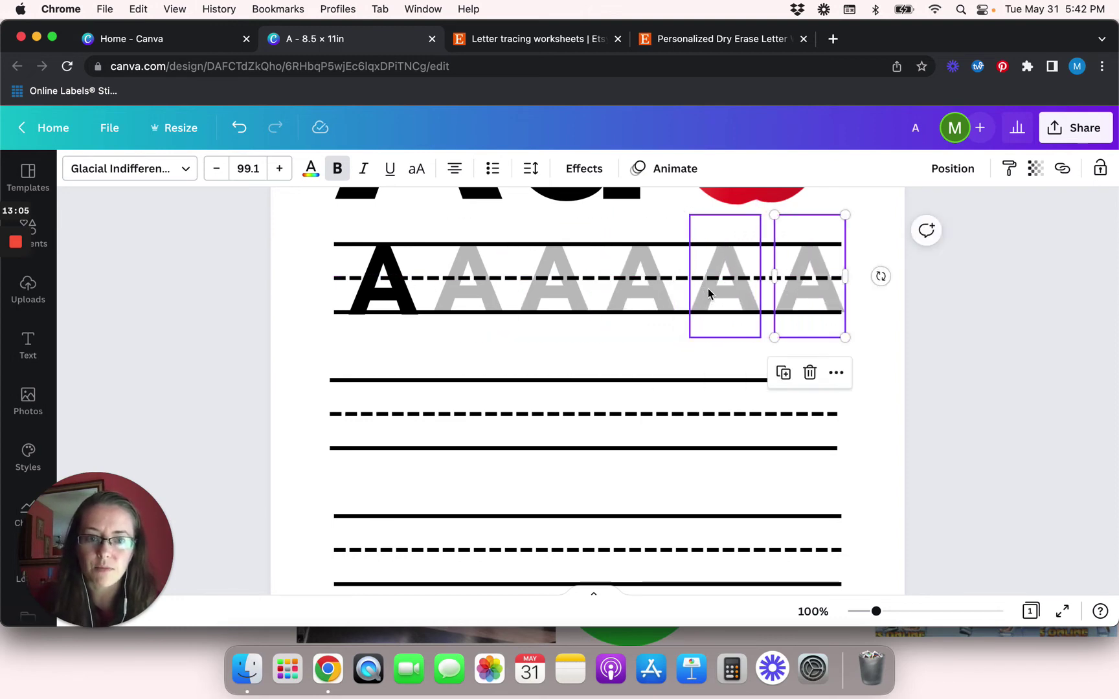
drag(823, 289, 824, 291)
Move the black A to the start of the first writing row and space all six letters evenly horizontally.
click(383, 292)
drag(384, 291, 370, 291)
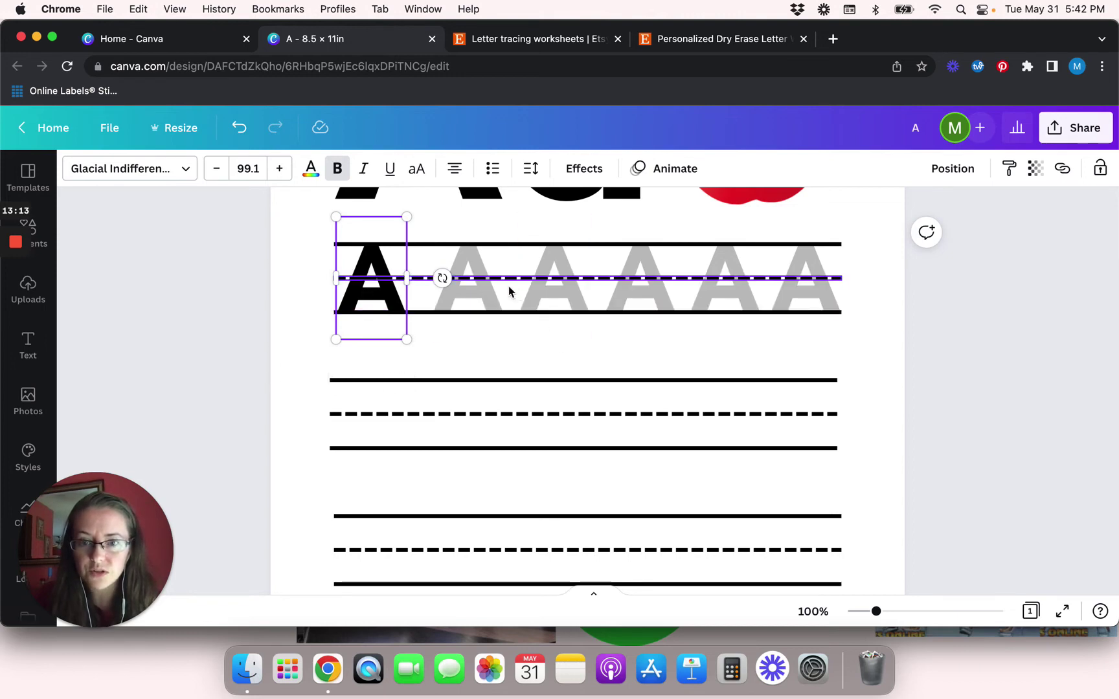
shift+click(475, 286)
shift+click(571, 307)
shift+click(651, 301)
shift+click(738, 295)
shift+click(788, 303)
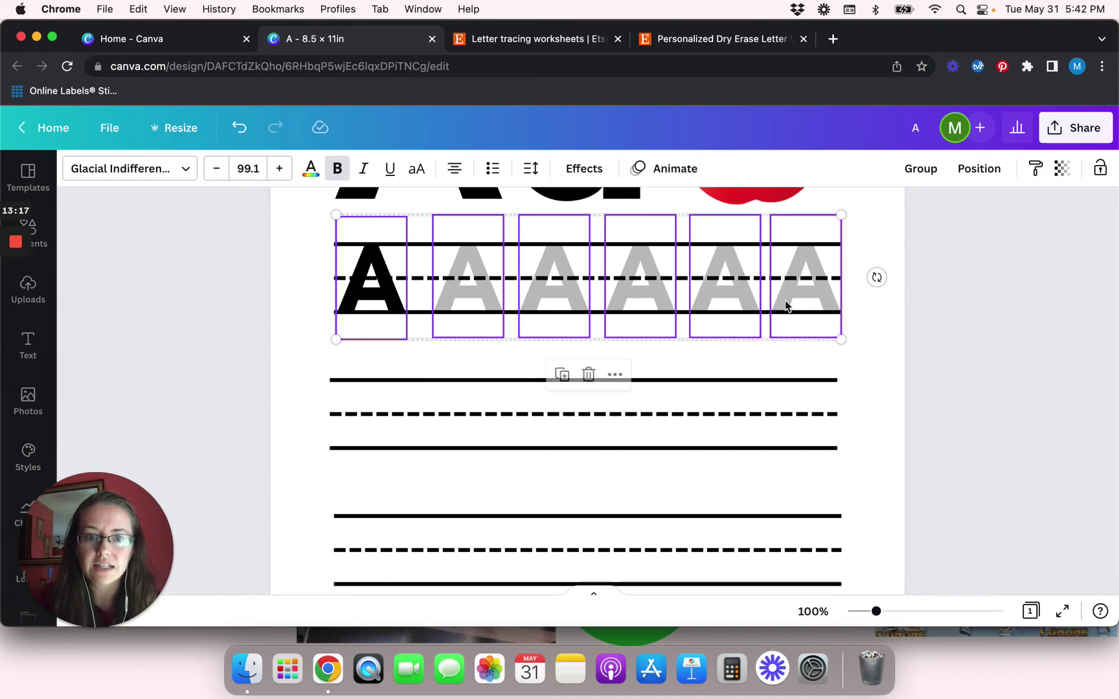
click(979, 169)
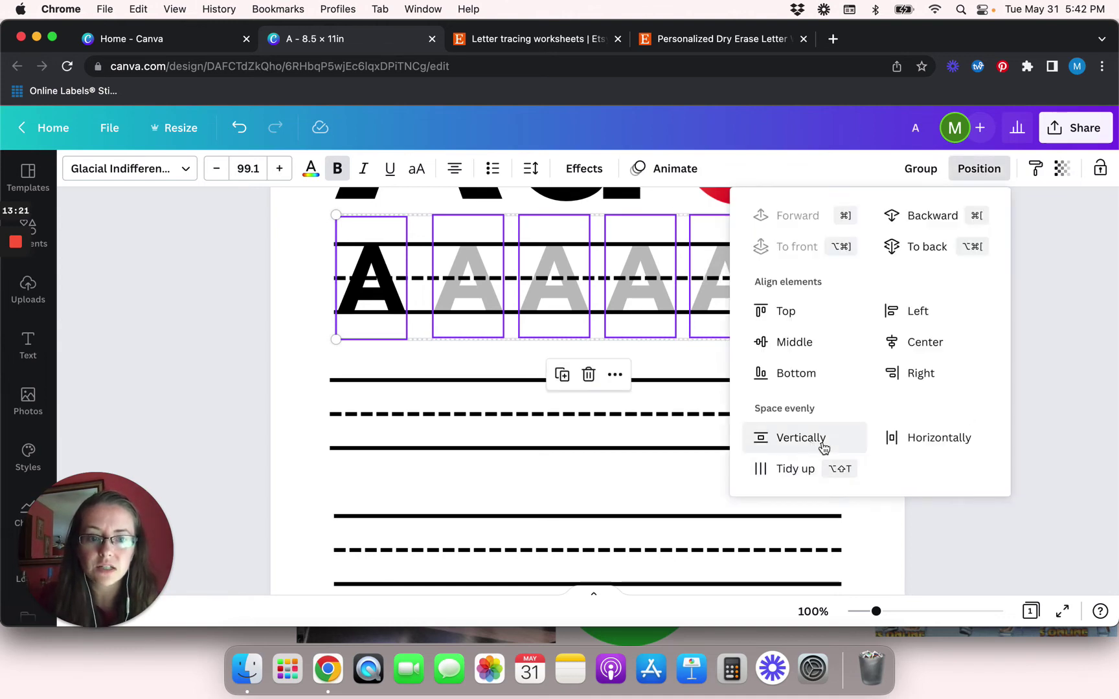
click(914, 446)
click(971, 538)
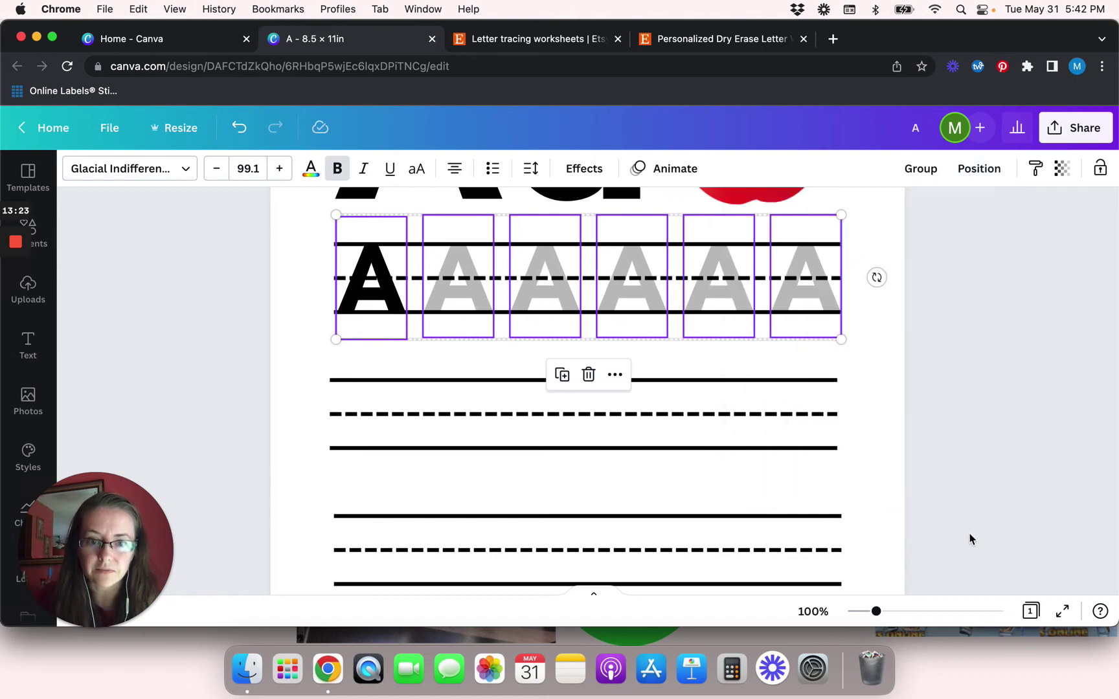
Try Tidy up on the six letters of the first writing row and undo it.
click(979, 169)
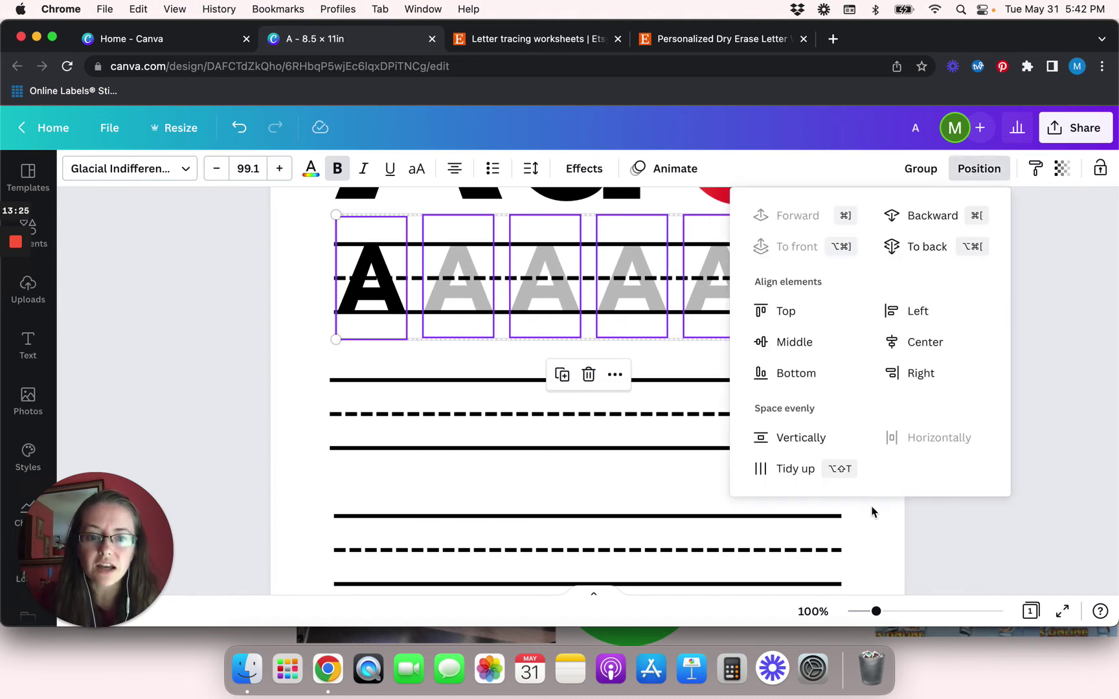
click(800, 483)
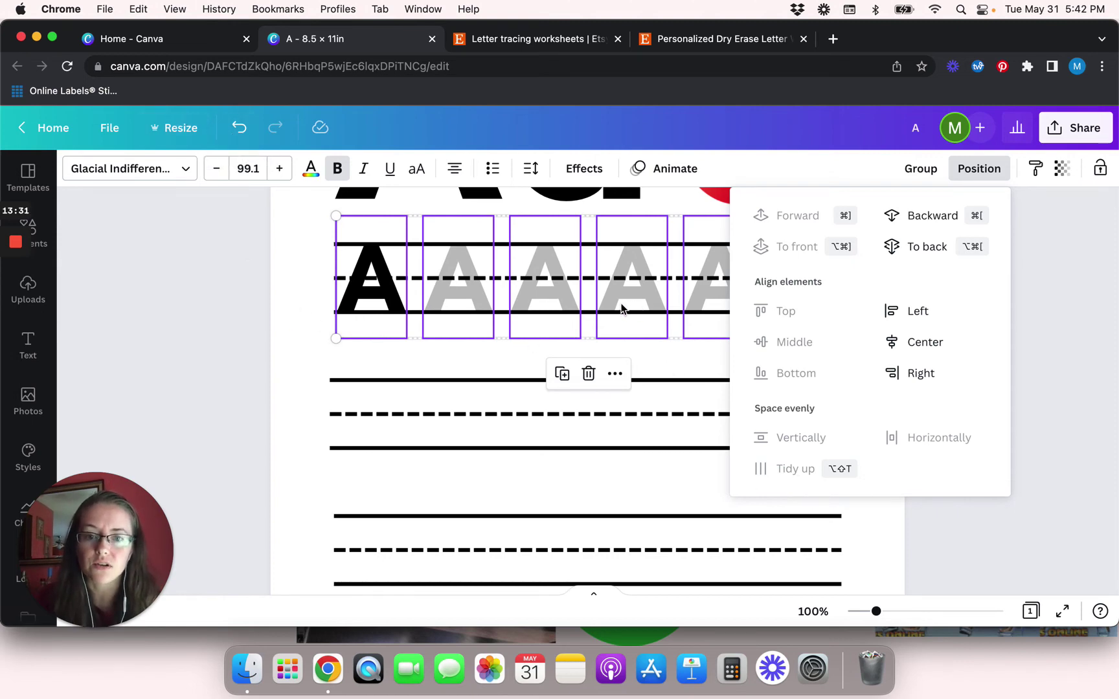
click(239, 127)
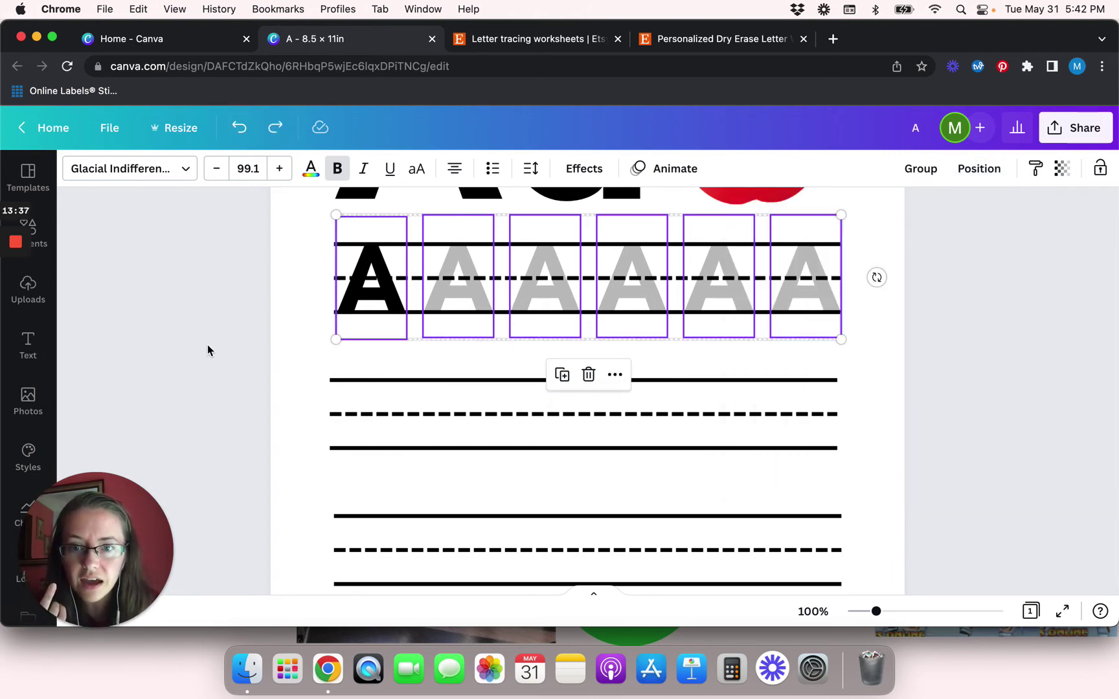
click(979, 170)
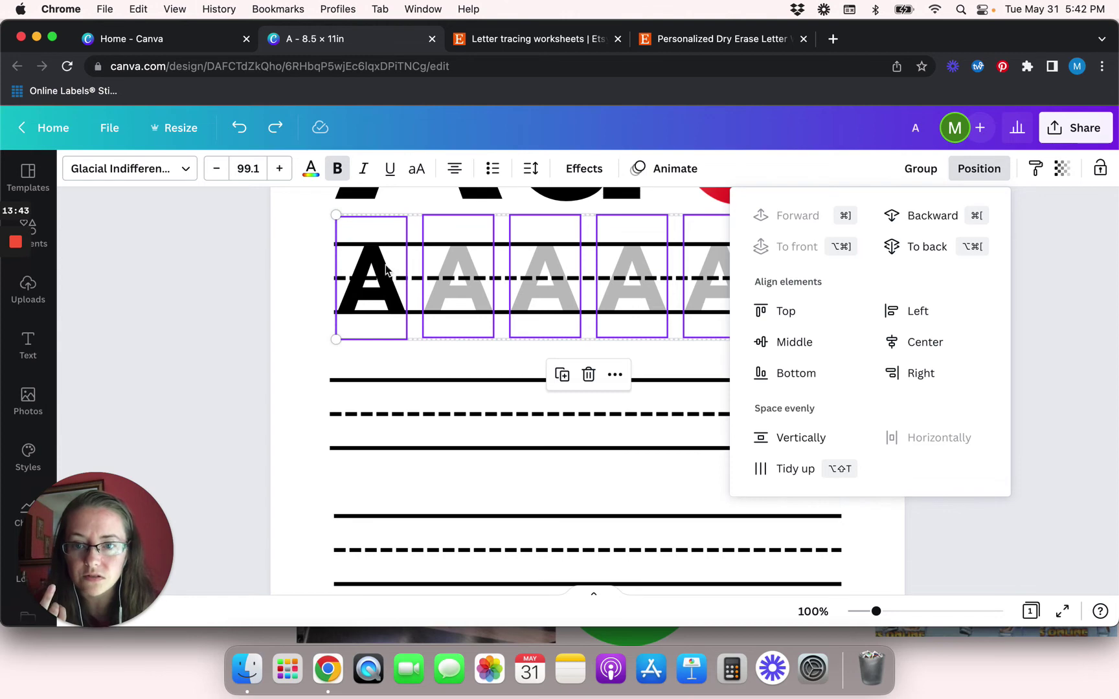
click(277, 292)
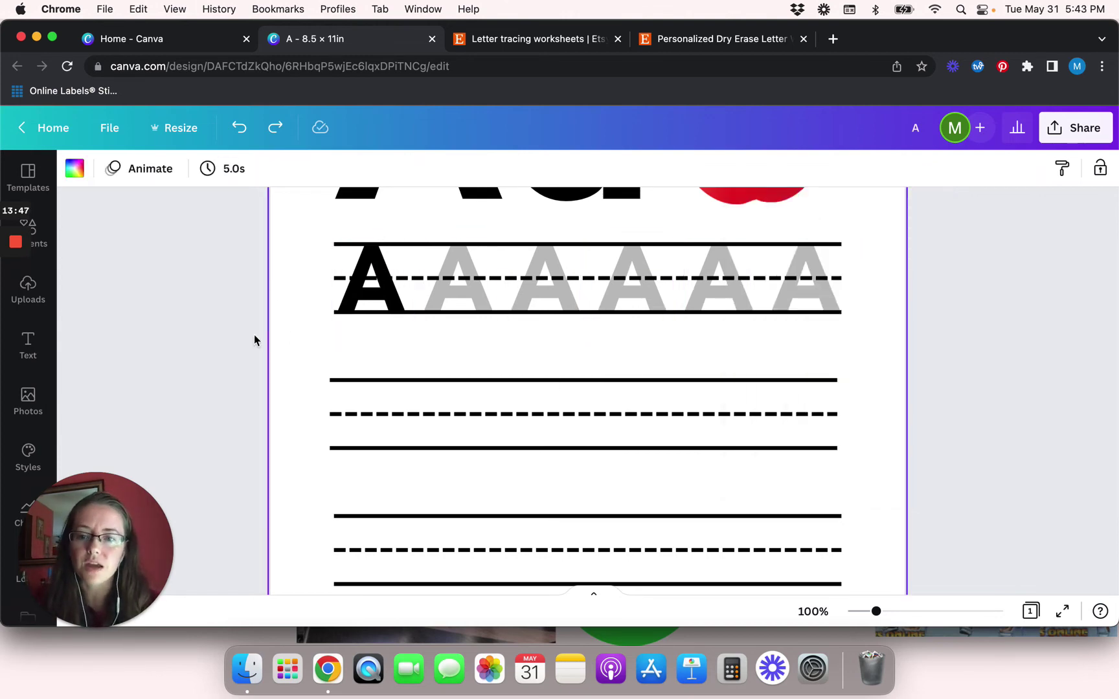
Duplicate the black A and five faded A's of the first row and place the copies on the second writing row.
key(super+minus)
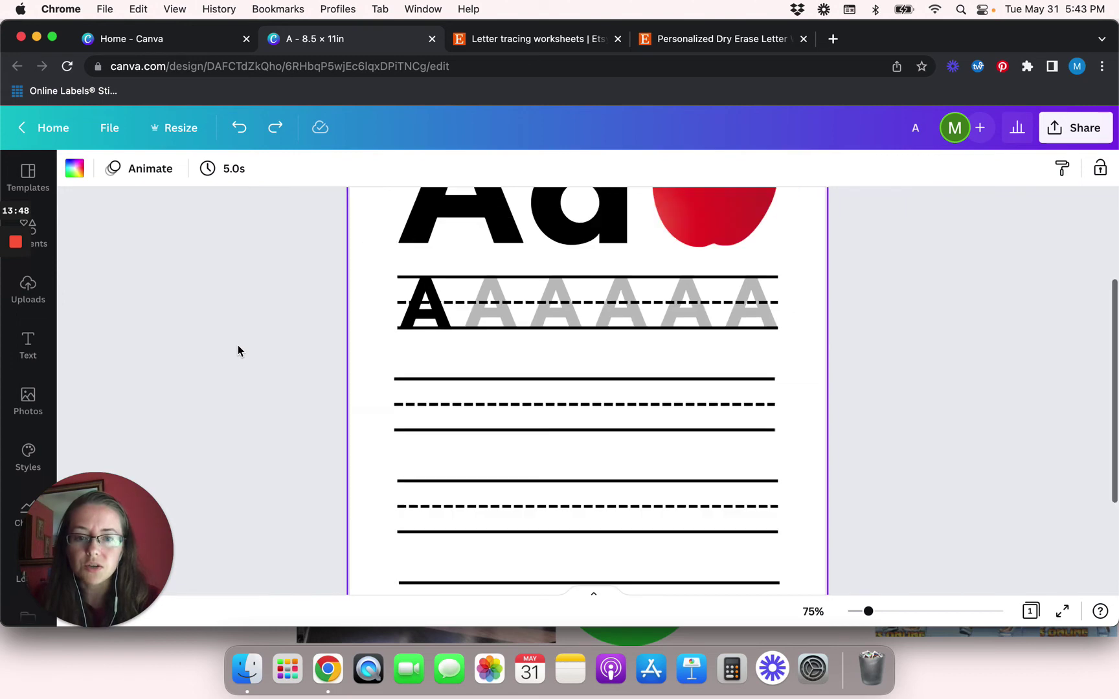
click(499, 307)
shift+click(549, 319)
shift+click(618, 327)
shift+click(702, 317)
shift+click(744, 322)
shift+click(430, 315)
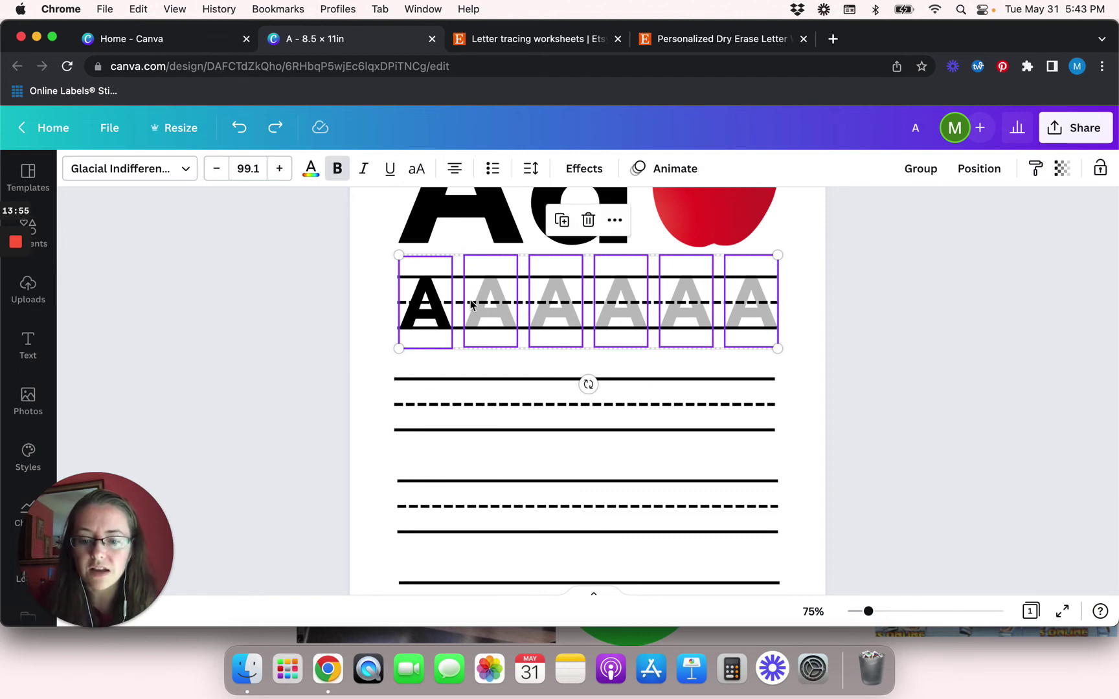
key(super+d)
drag(510, 321, 492, 408)
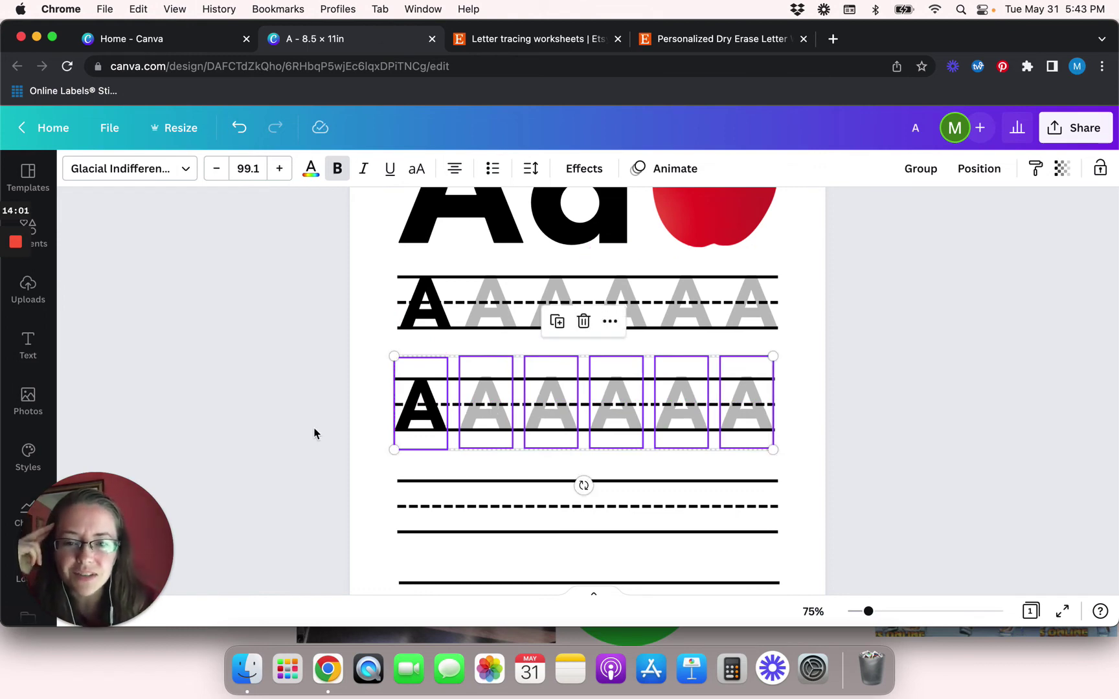
click(315, 433)
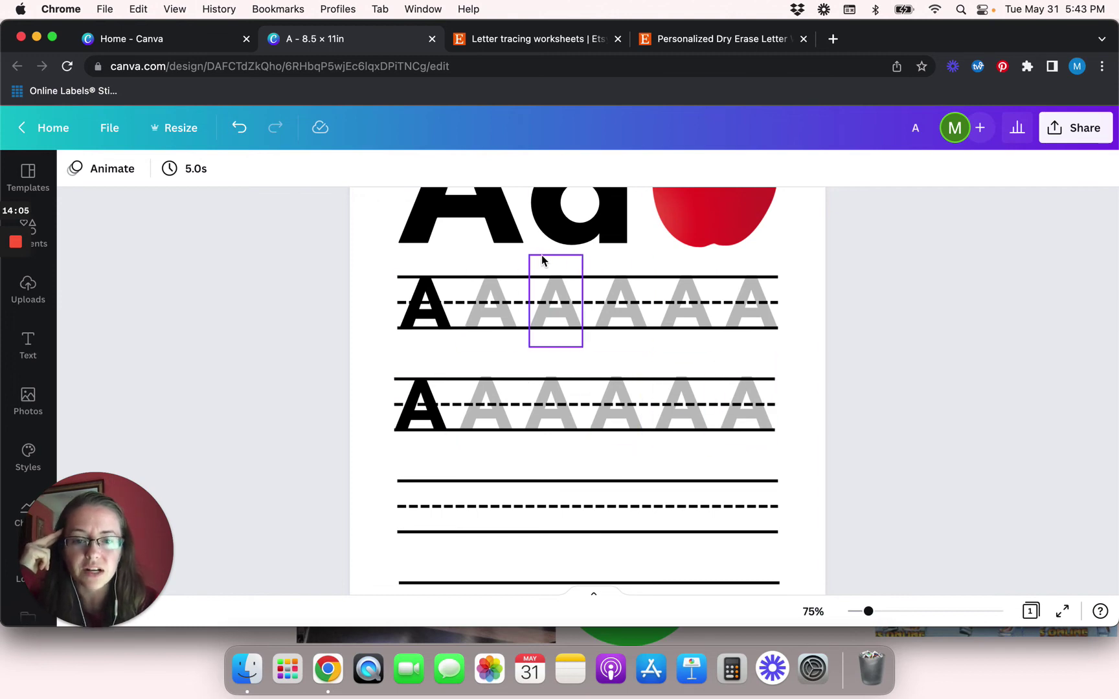
Duplicate the large lowercase a, place the copy at the start of the third writing row and shrink it to size 141.
scroll(340, 407, down, 3)
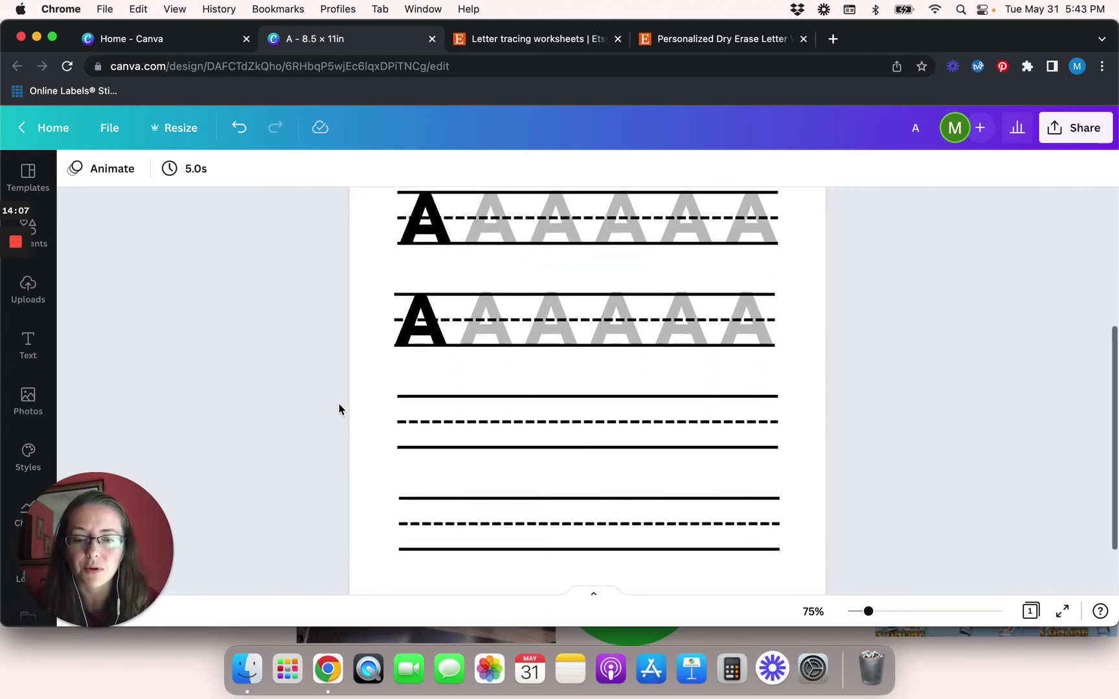
scroll(340, 407, up, 6)
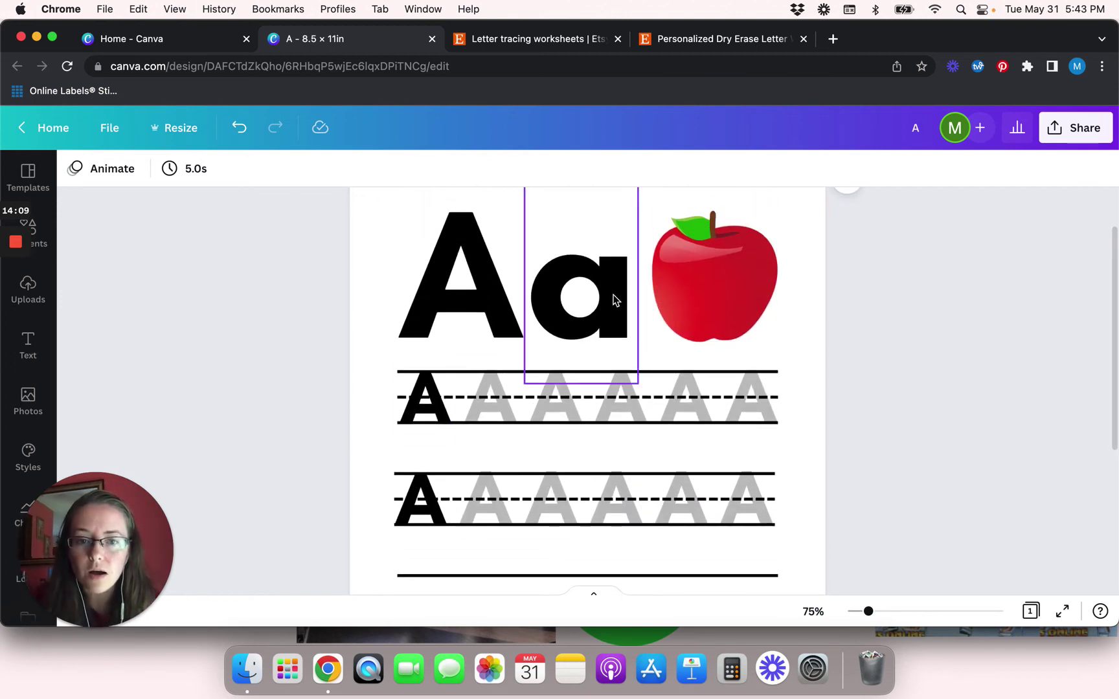
key(super+minus)
scroll(433, 409, down, 2)
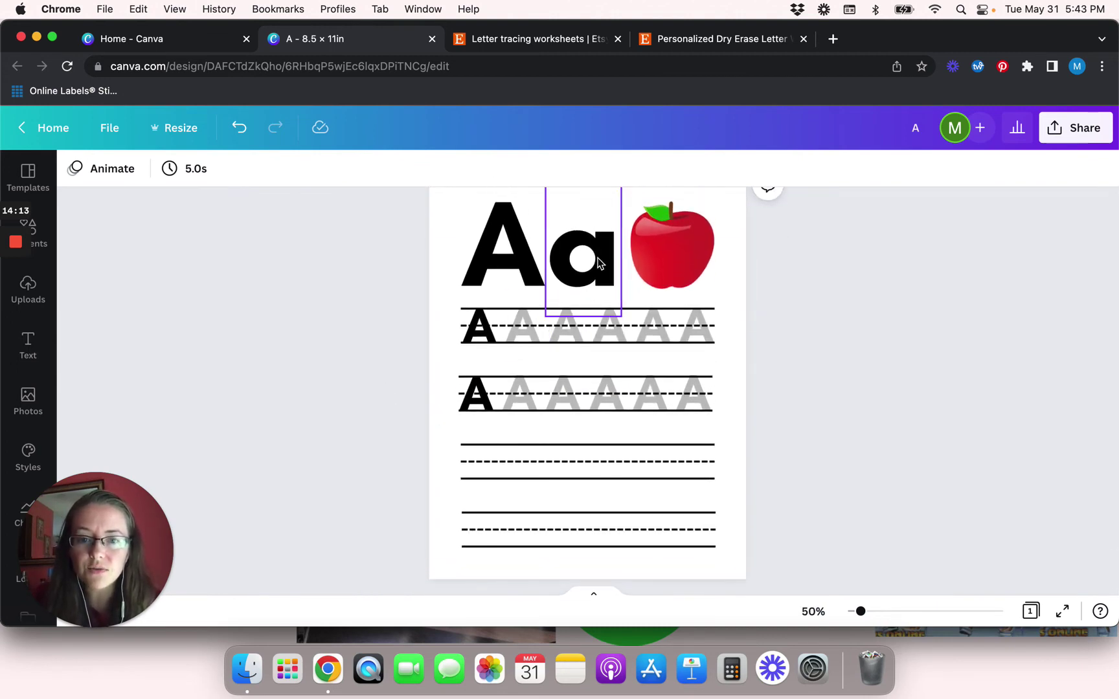
click(606, 278)
drag(596, 272, 500, 480)
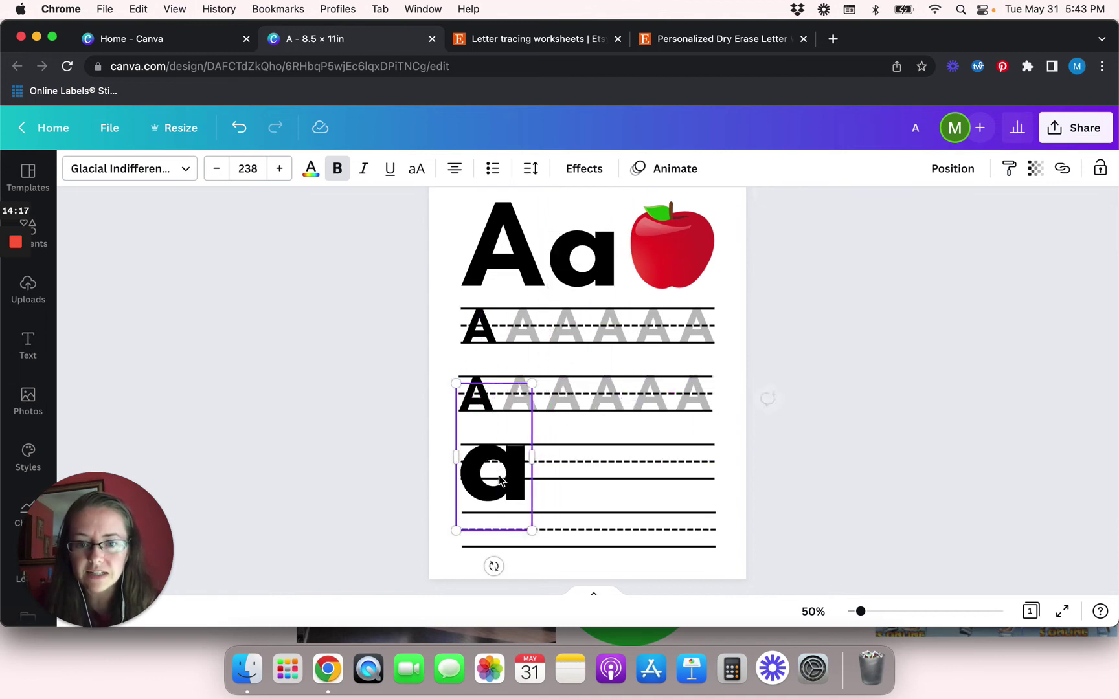
drag(531, 530, 488, 495)
drag(485, 453, 485, 474)
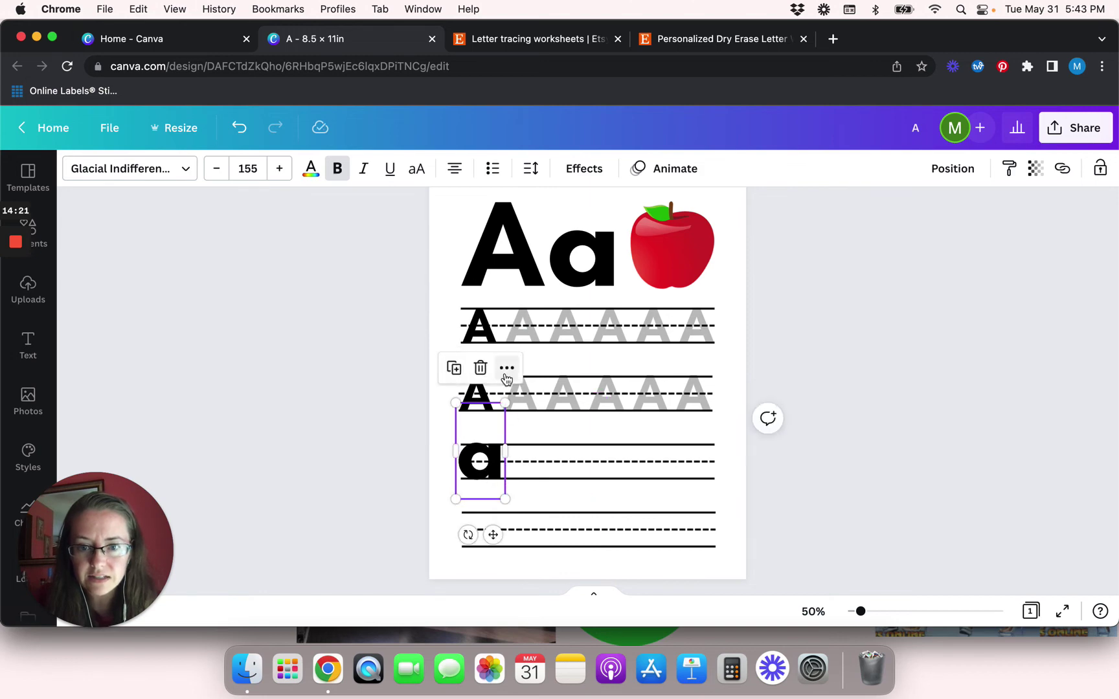
drag(505, 403, 500, 411)
drag(493, 475, 492, 466)
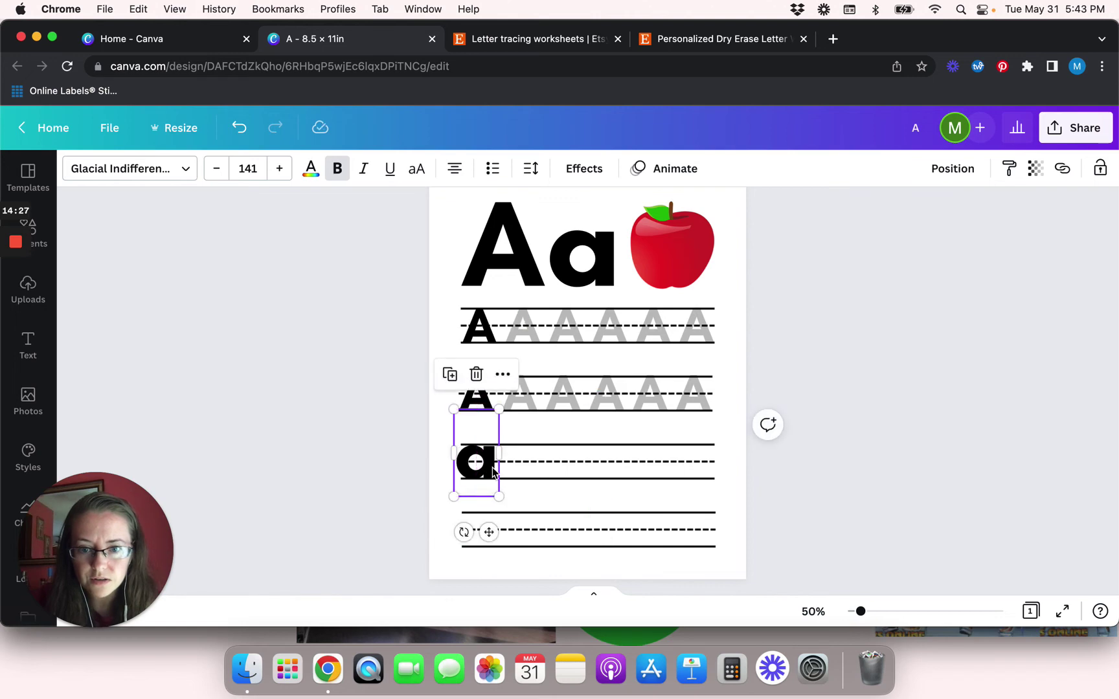
Duplicate the lowercase a beside itself on the third writing row and set the copy's transparency to 25.
drag(468, 474, 537, 470)
key(super+d)
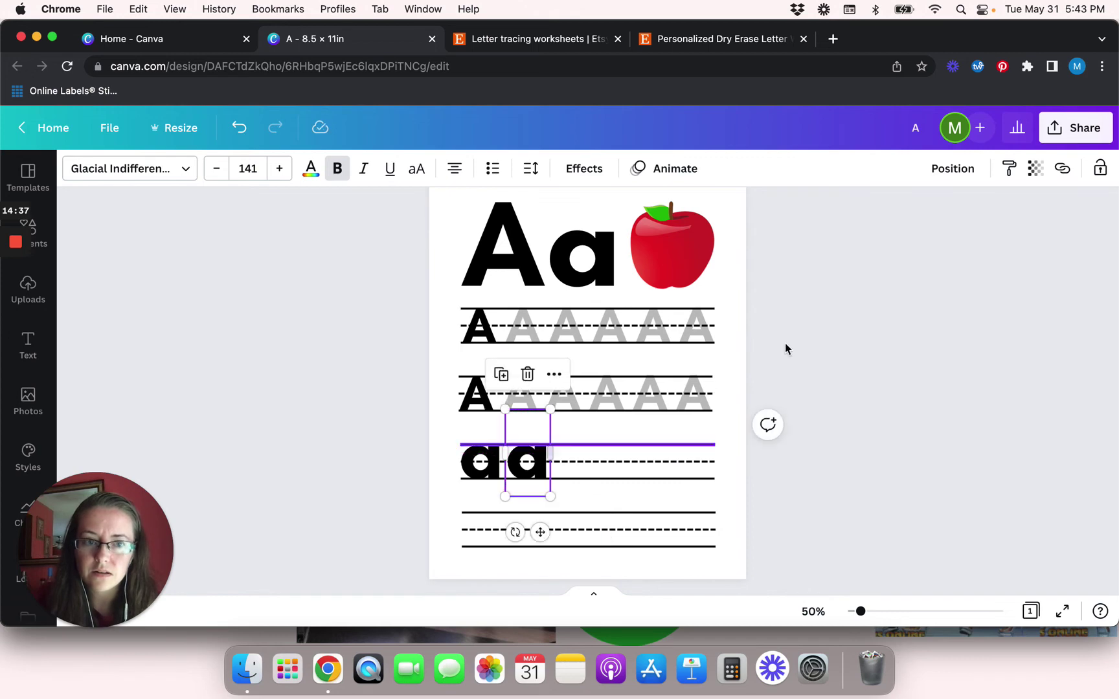
click(1034, 169)
click(1012, 211)
text(25)
key(Return)
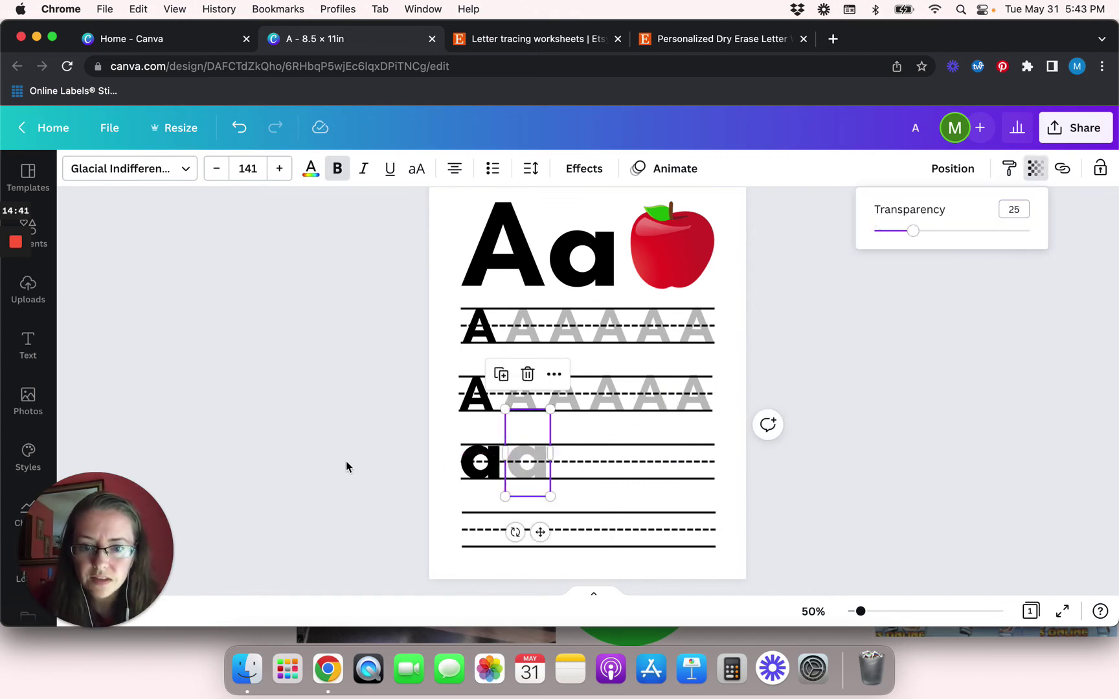
Duplicate the faded lowercase a along the third writing row, trying to fit the copies, and delete a surplus one.
key(super+d)
key(super+d)
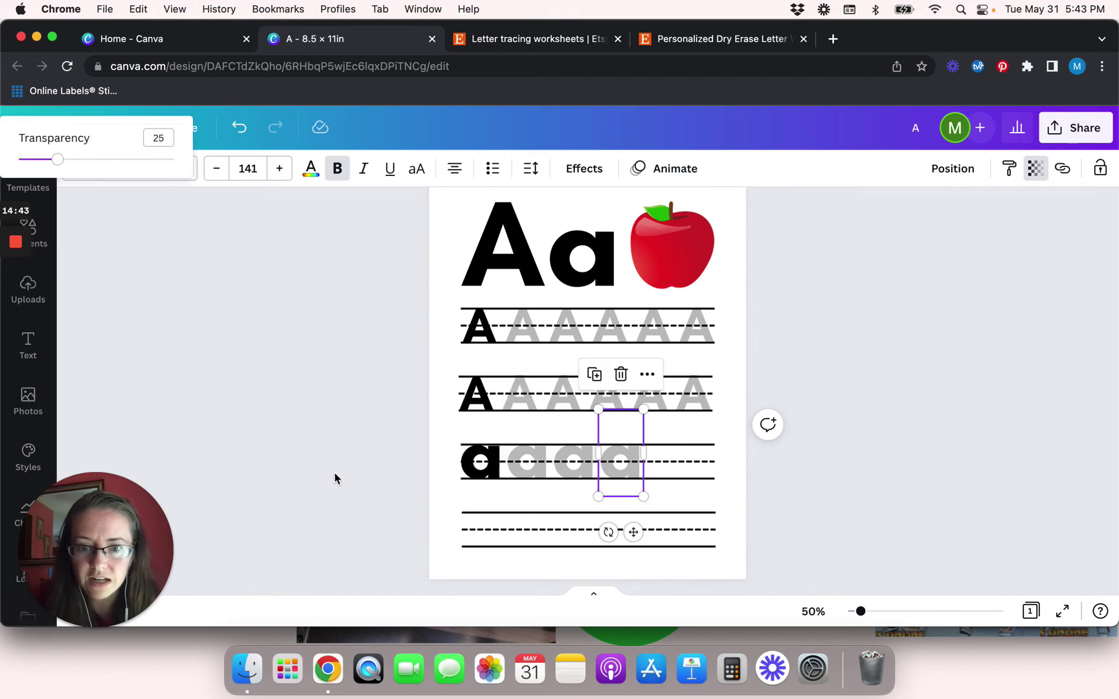
key(super+d)
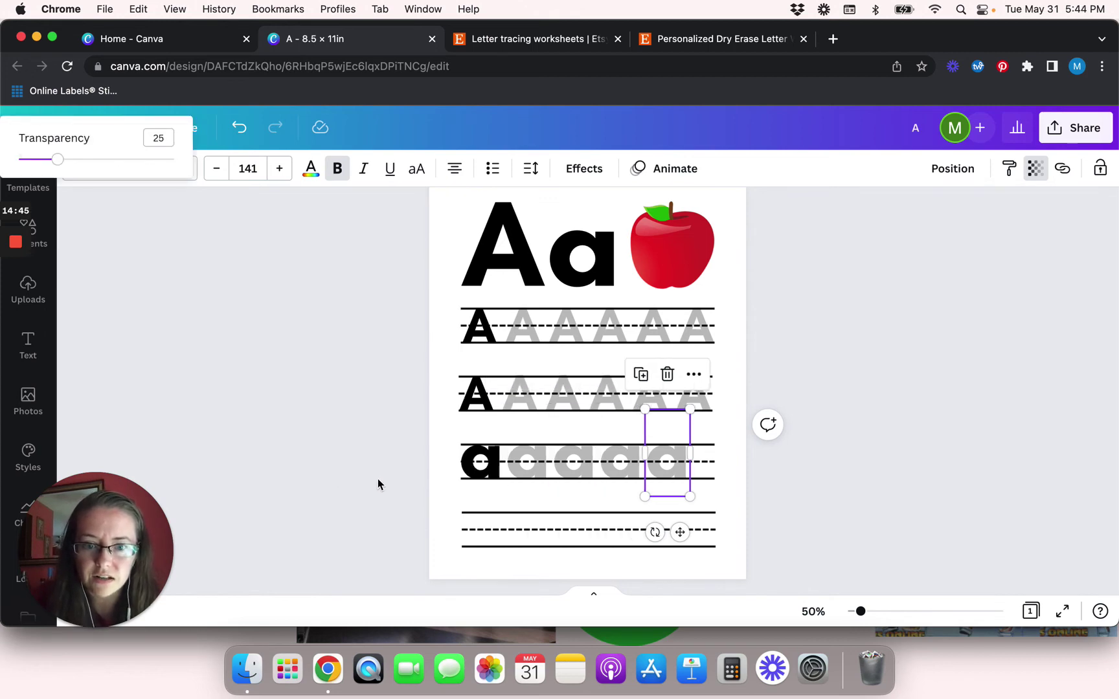
drag(670, 468, 706, 473)
key(Delete)
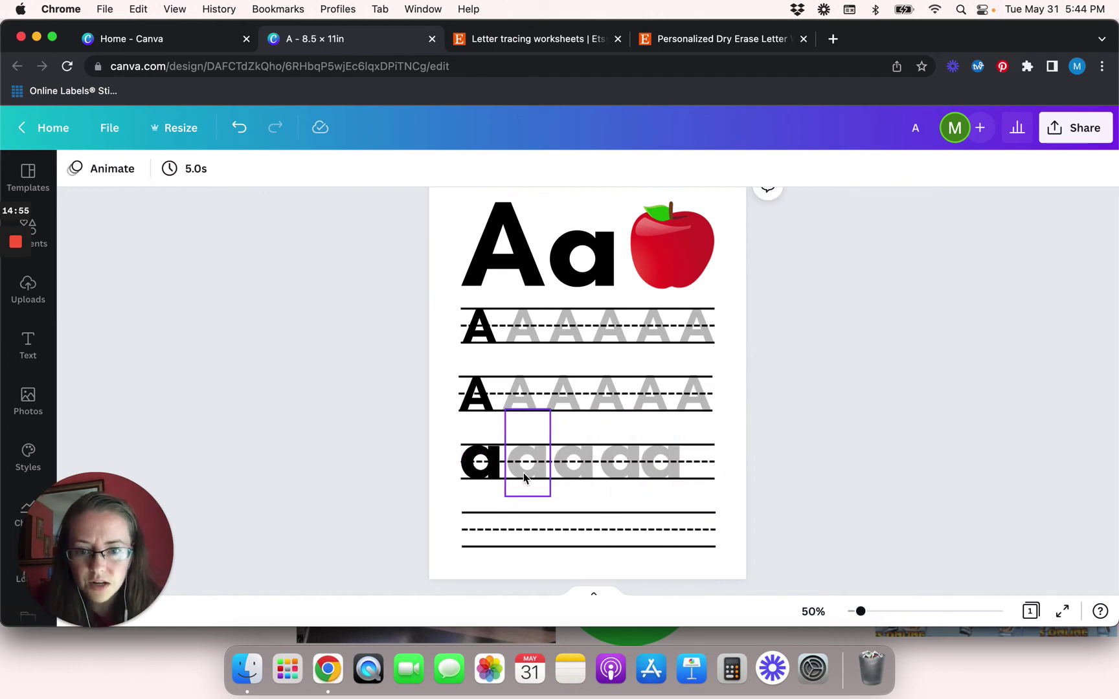
Shrink the black lowercase a on the third row to size 107 and delete the four faded copies beside it.
click(486, 447)
drag(500, 411, 477, 425)
click(526, 474)
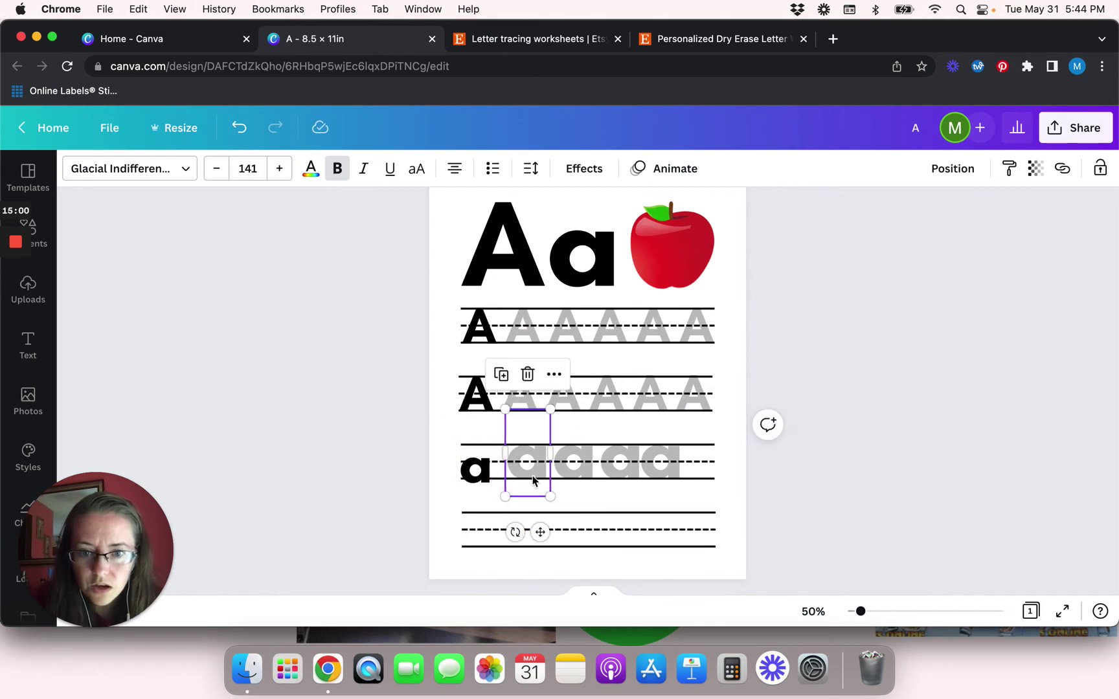
shift+click(586, 479)
shift+click(624, 475)
shift+click(665, 471)
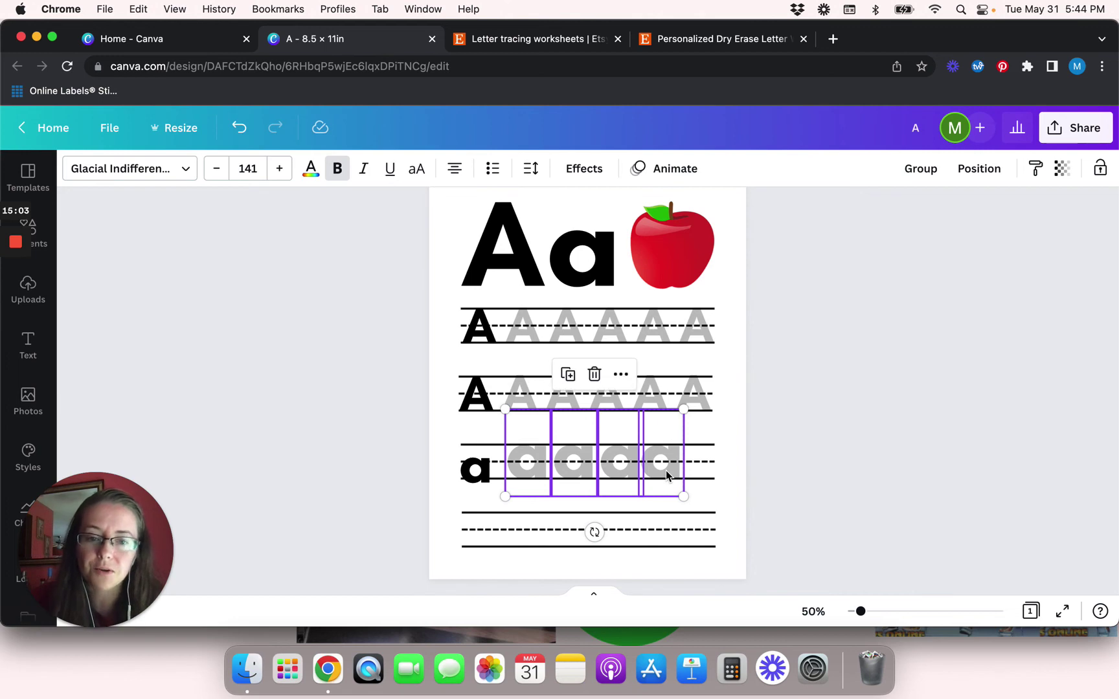
key(Delete)
Shrink the black lowercase a to size 72.1 and seat it below the dashed midline at the third row's start.
click(477, 480)
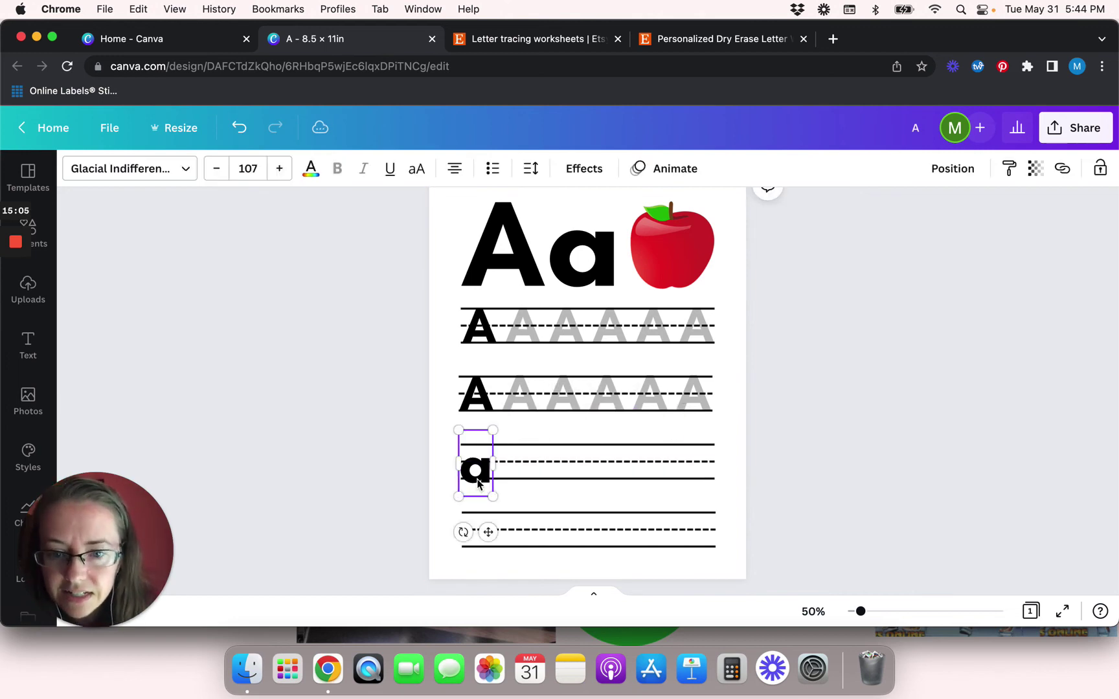
drag(493, 429, 468, 435)
drag(488, 530, 490, 528)
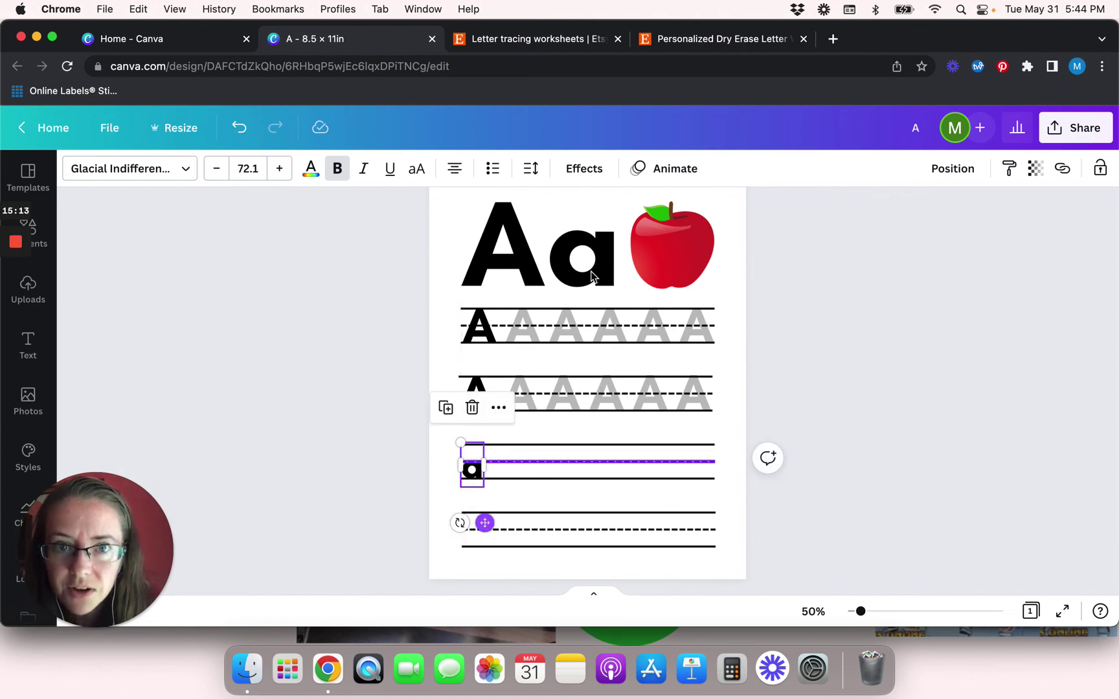
Switch to the Etsy tracing worksheets and open the 26 Printable Alphabet I Know My Letters listing to examine its lowercase letter rows.
click(699, 45)
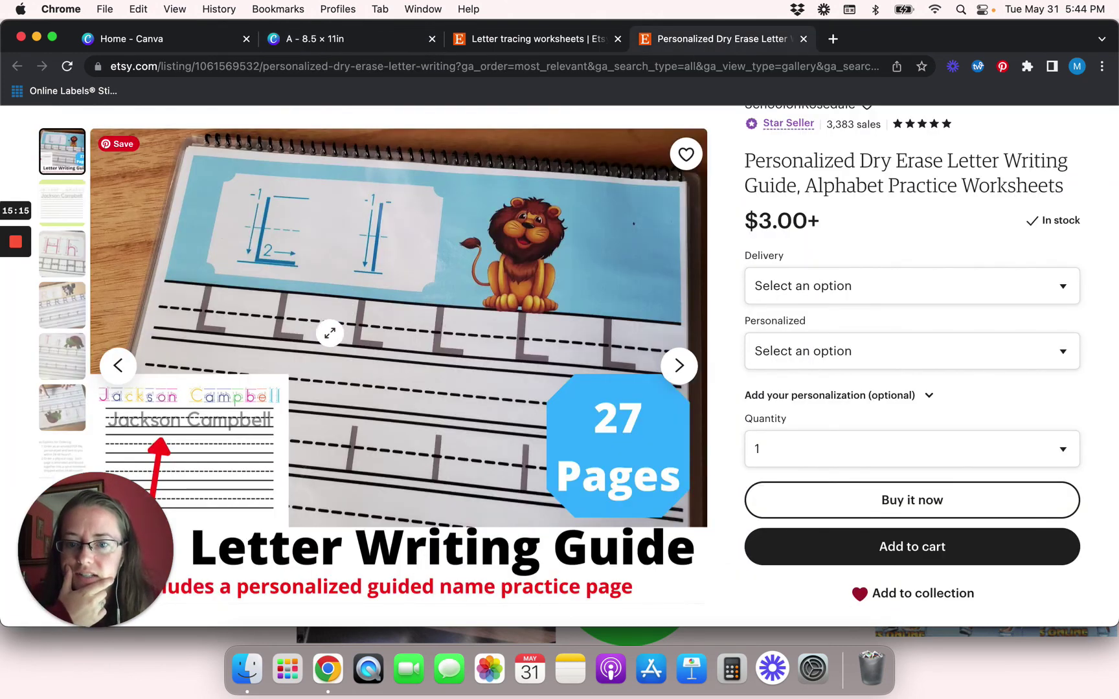
click(526, 43)
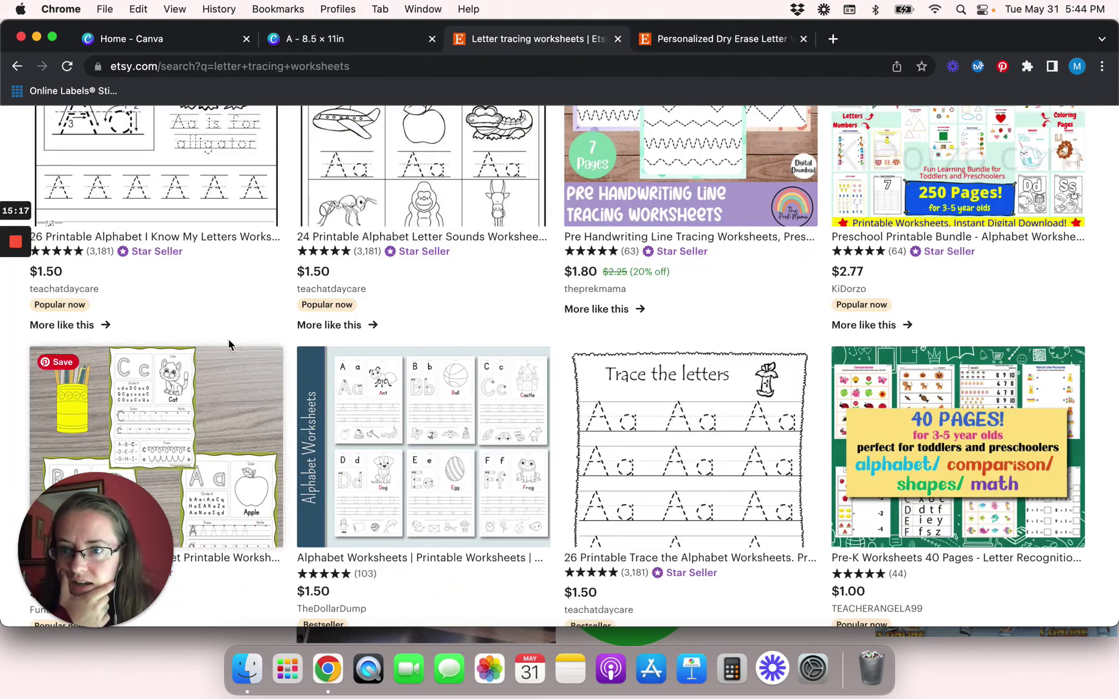
scroll(230, 347, up, 2)
click(194, 235)
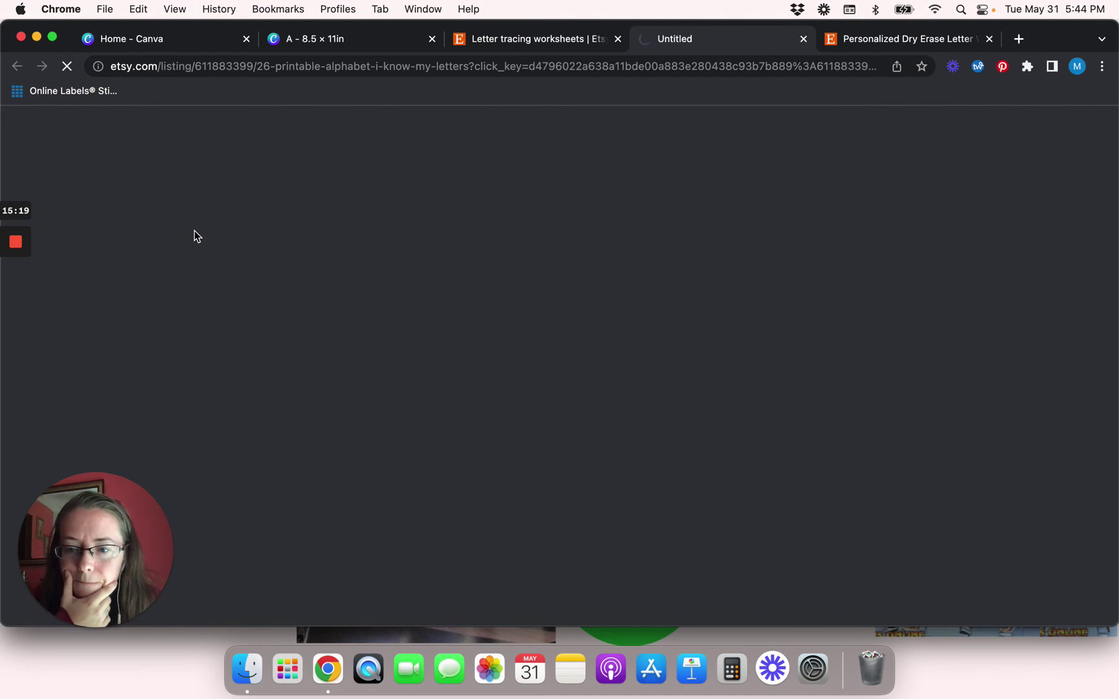
scroll(410, 296, down, 2)
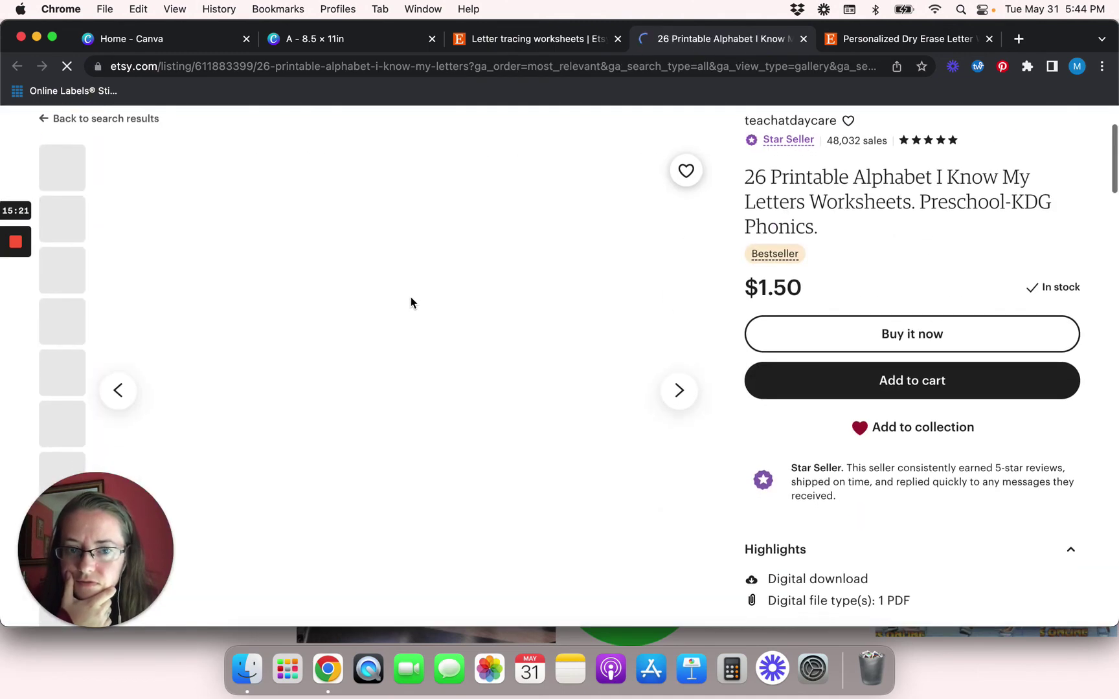
scroll(410, 297, down, 2)
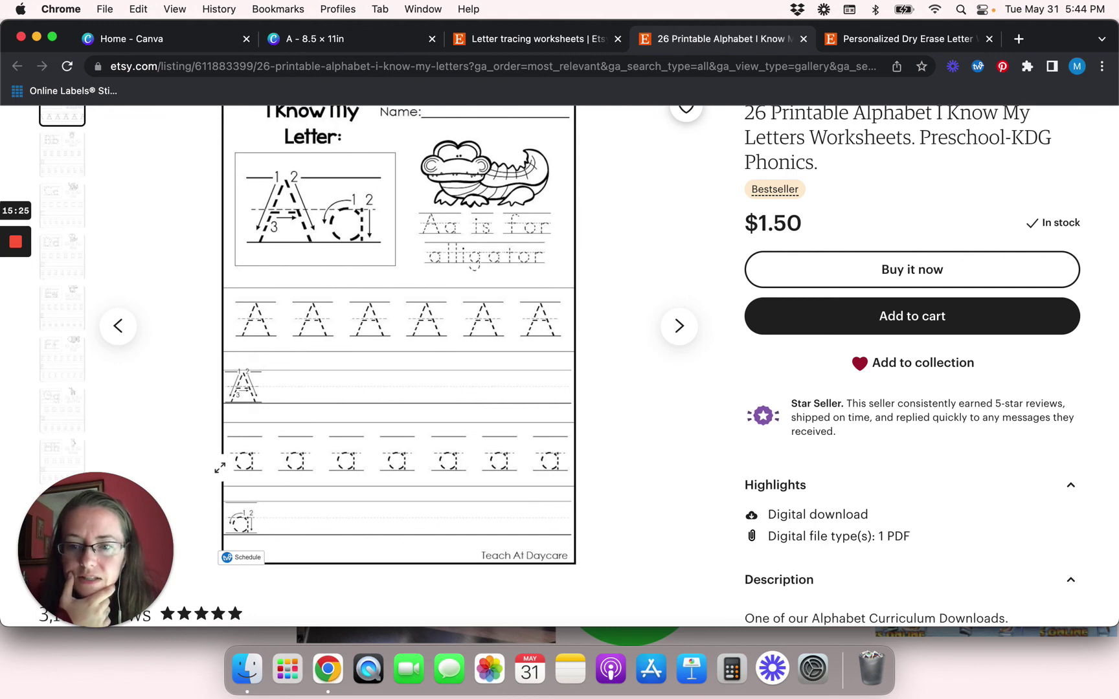
Return to the Canva worksheet, duplicate the third row's black lowercase a beside the original, and set the copy's transparency to 25.
click(339, 44)
click(404, 464)
click(472, 470)
key(super+d)
drag(487, 483, 503, 475)
click(1035, 168)
click(1007, 209)
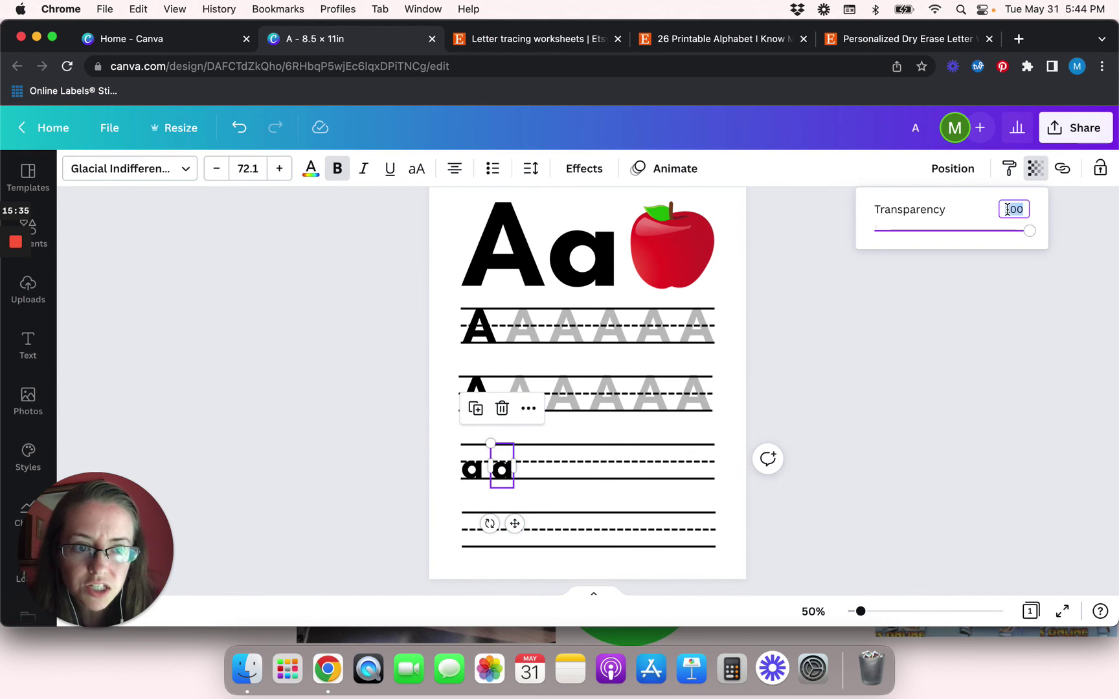
text(25)
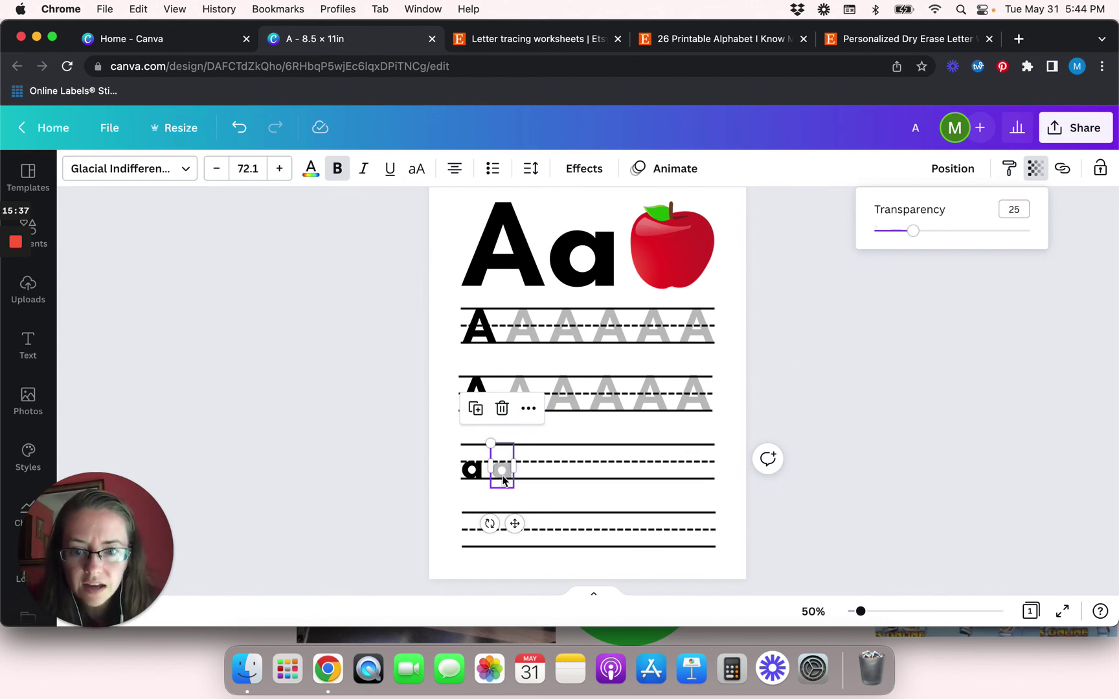
Duplicate the faded a along the third row to make five faded letters, with the last at the row's end.
click(506, 479)
drag(505, 478, 519, 474)
key(super+d)
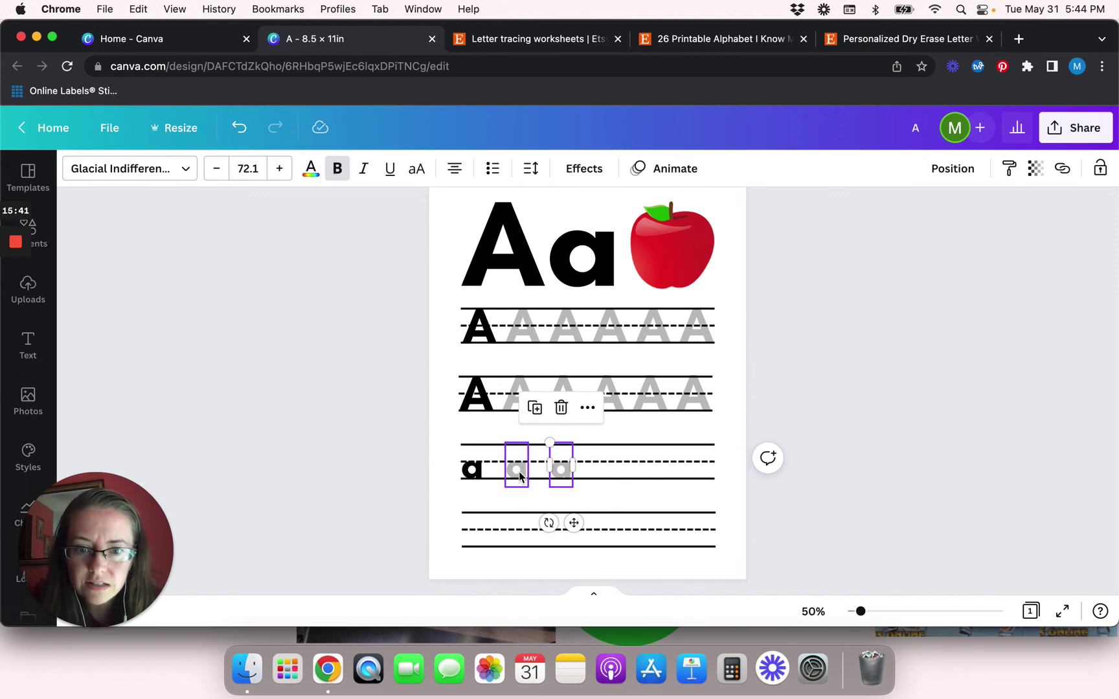
key(super+d)
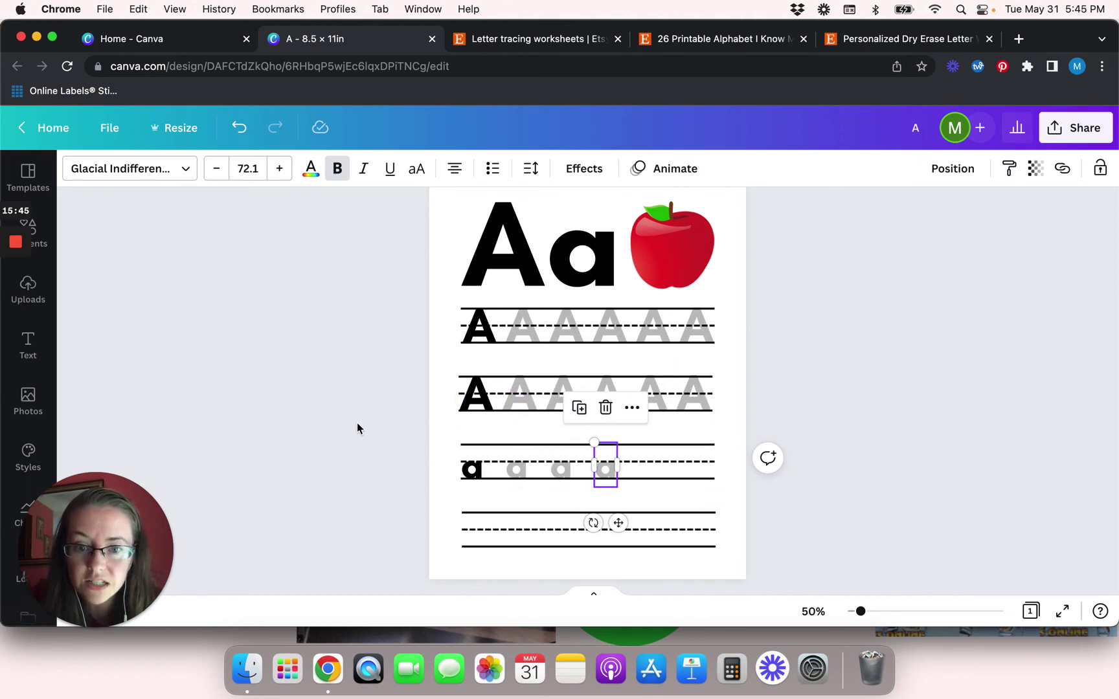
key(super+d)
key(super+d)
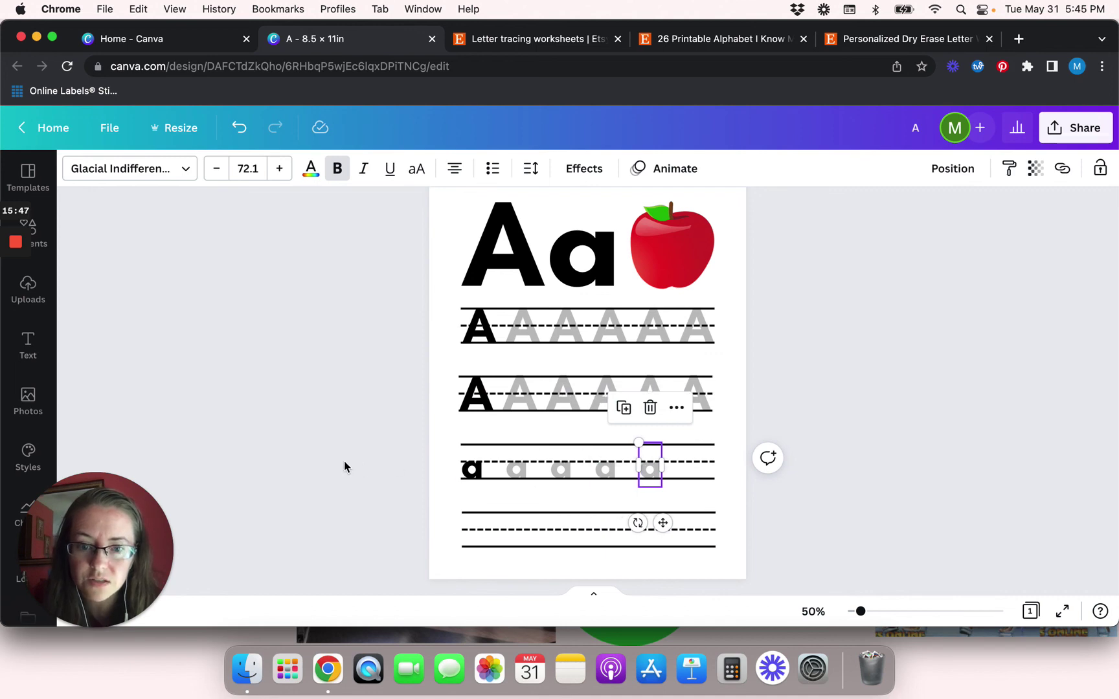
drag(696, 476, 706, 476)
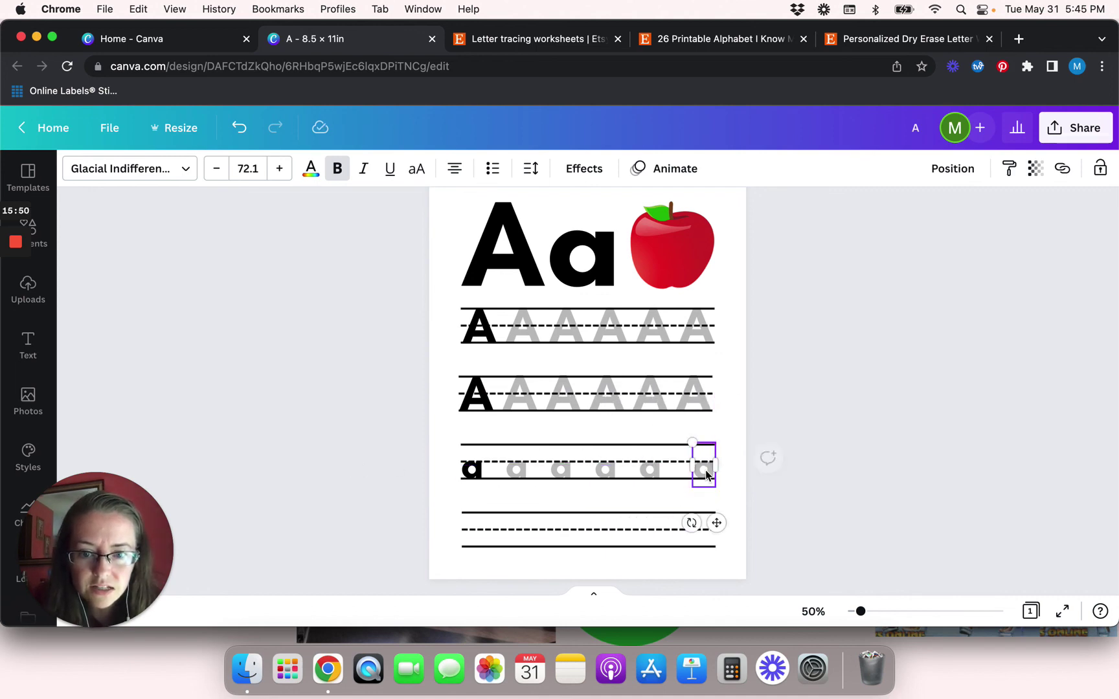
Space the black a and the five faded copies on the third row evenly horizontally.
shift+click(472, 471)
shift+click(516, 472)
shift+click(563, 473)
shift+click(606, 473)
shift+click(650, 477)
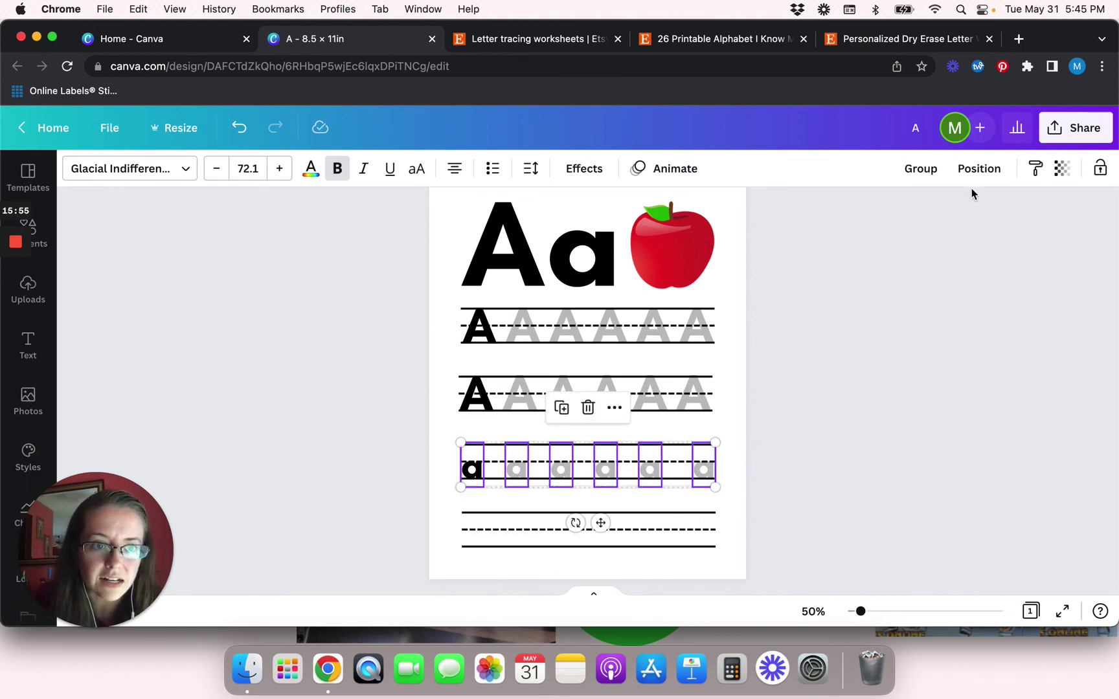
click(975, 170)
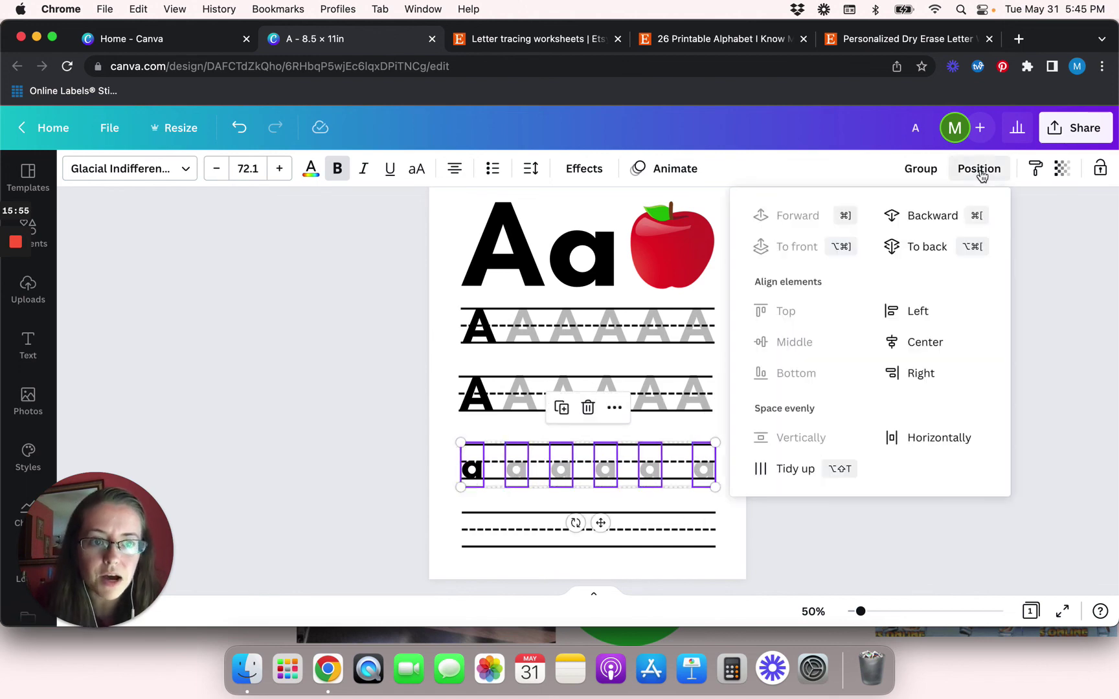
click(897, 440)
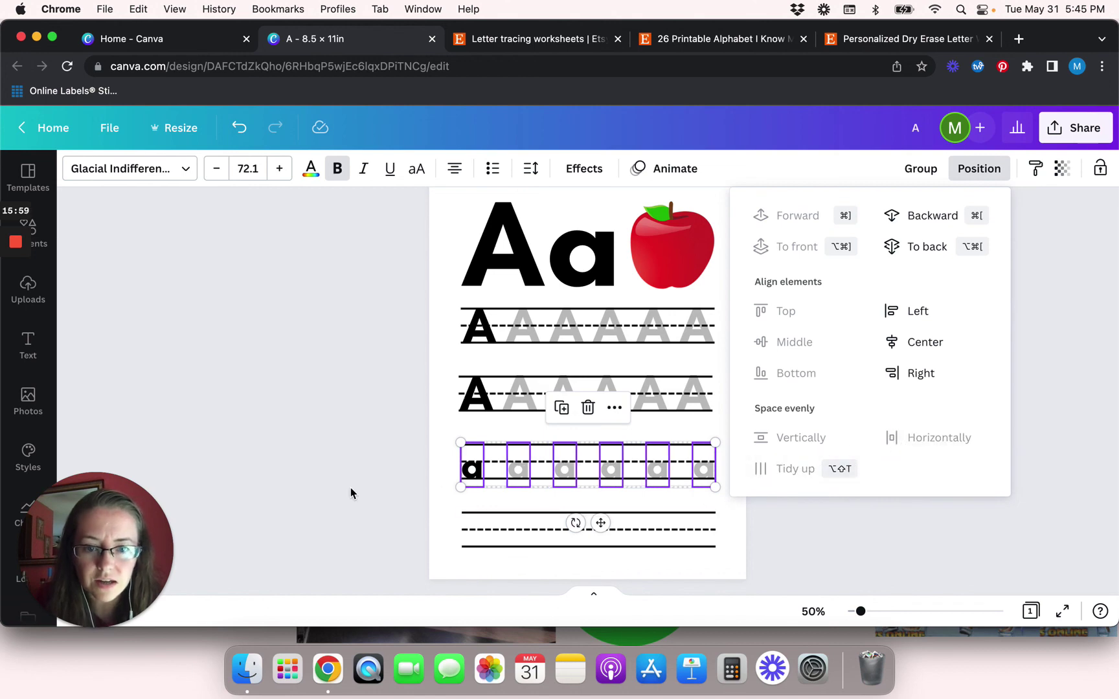
Copy the third row's six lowercase letters onto the fourth writing row, seated below its dashed midline.
drag(614, 472, 613, 541)
click(384, 532)
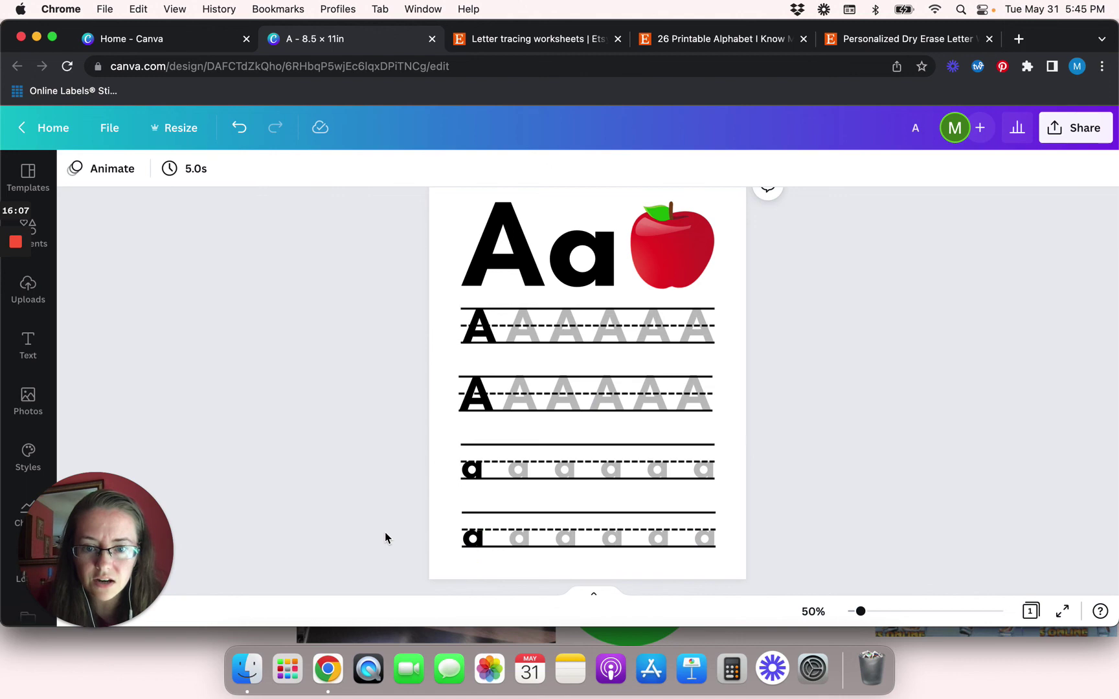
scroll(384, 531, down, 3)
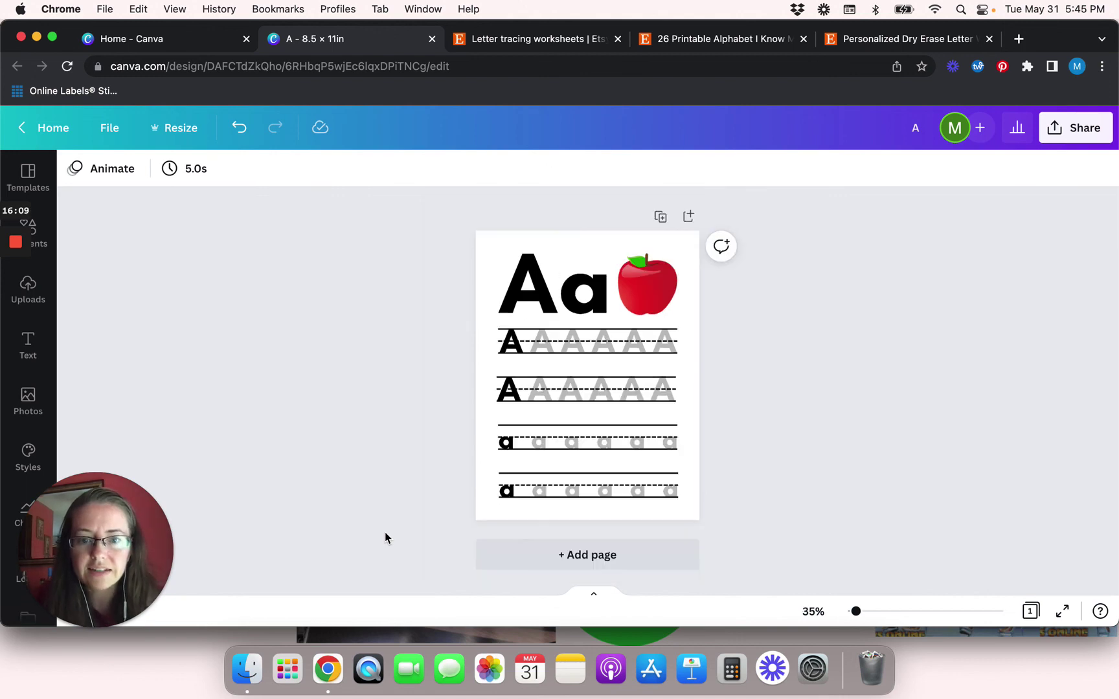